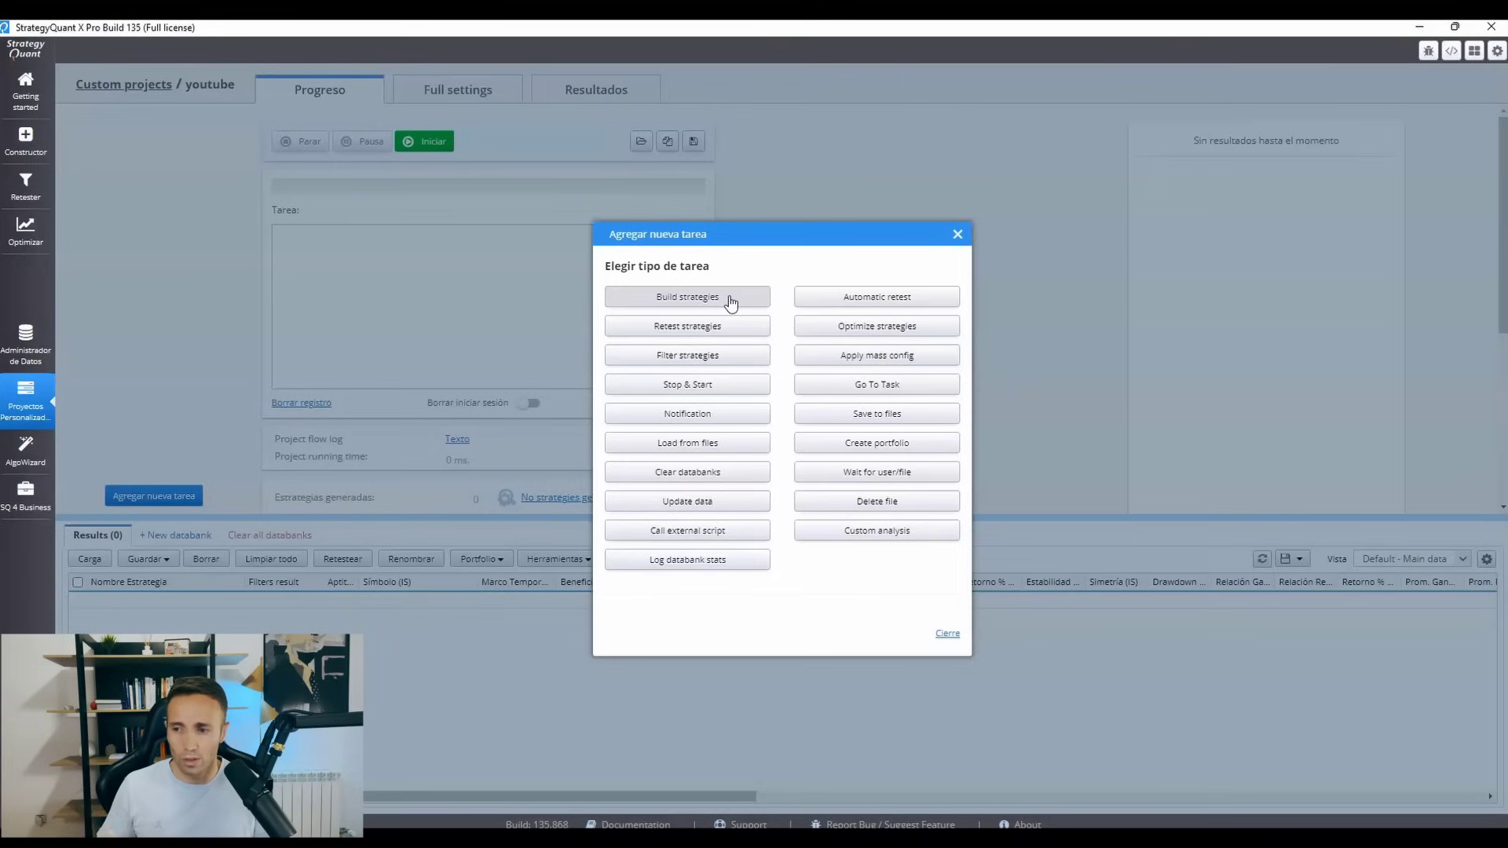
Add a Build strategies task to the youtube project.
click(729, 299)
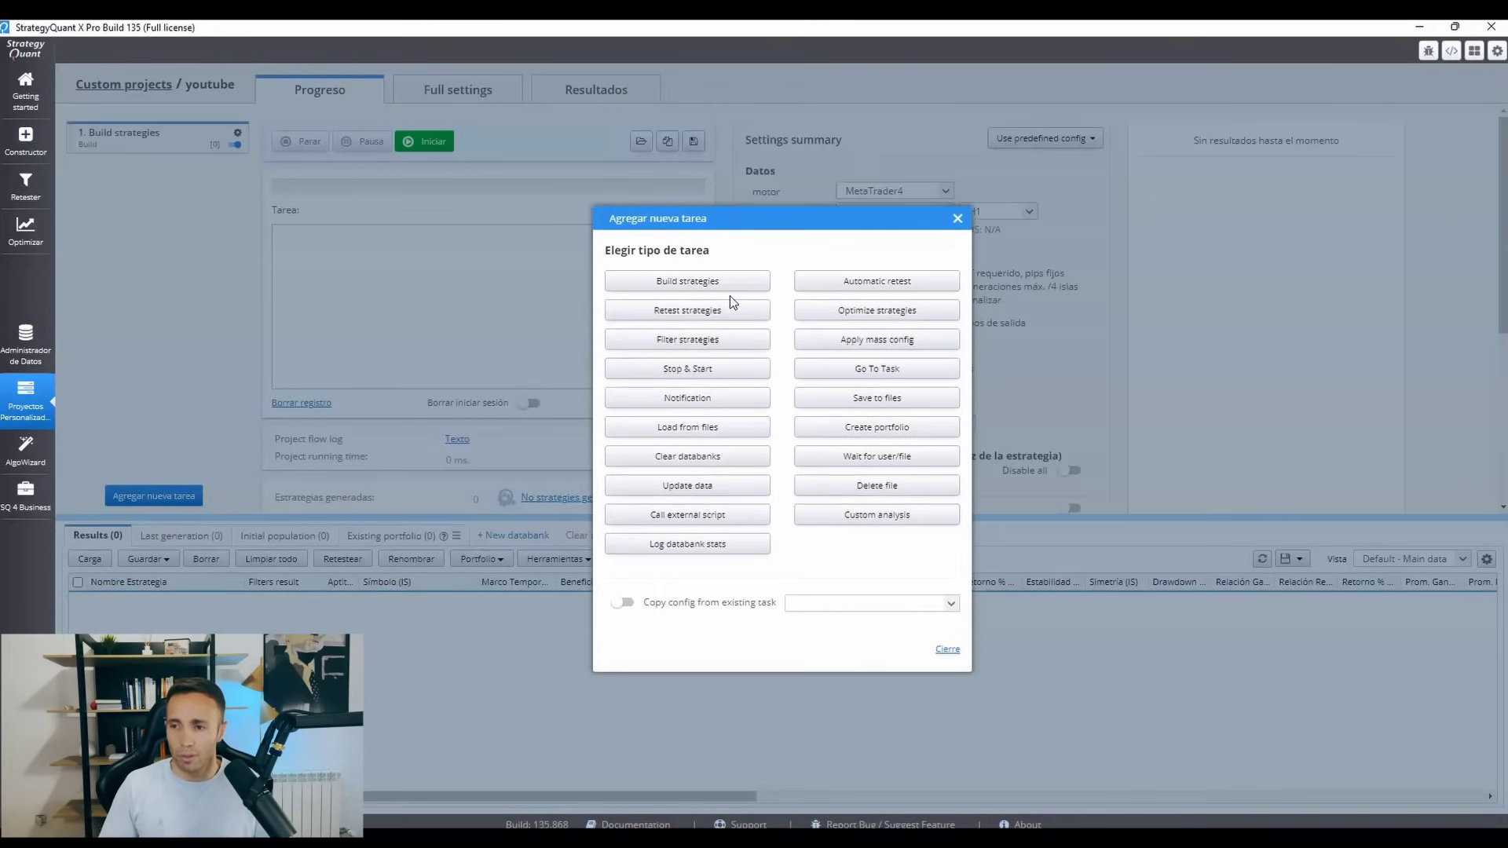
click(957, 219)
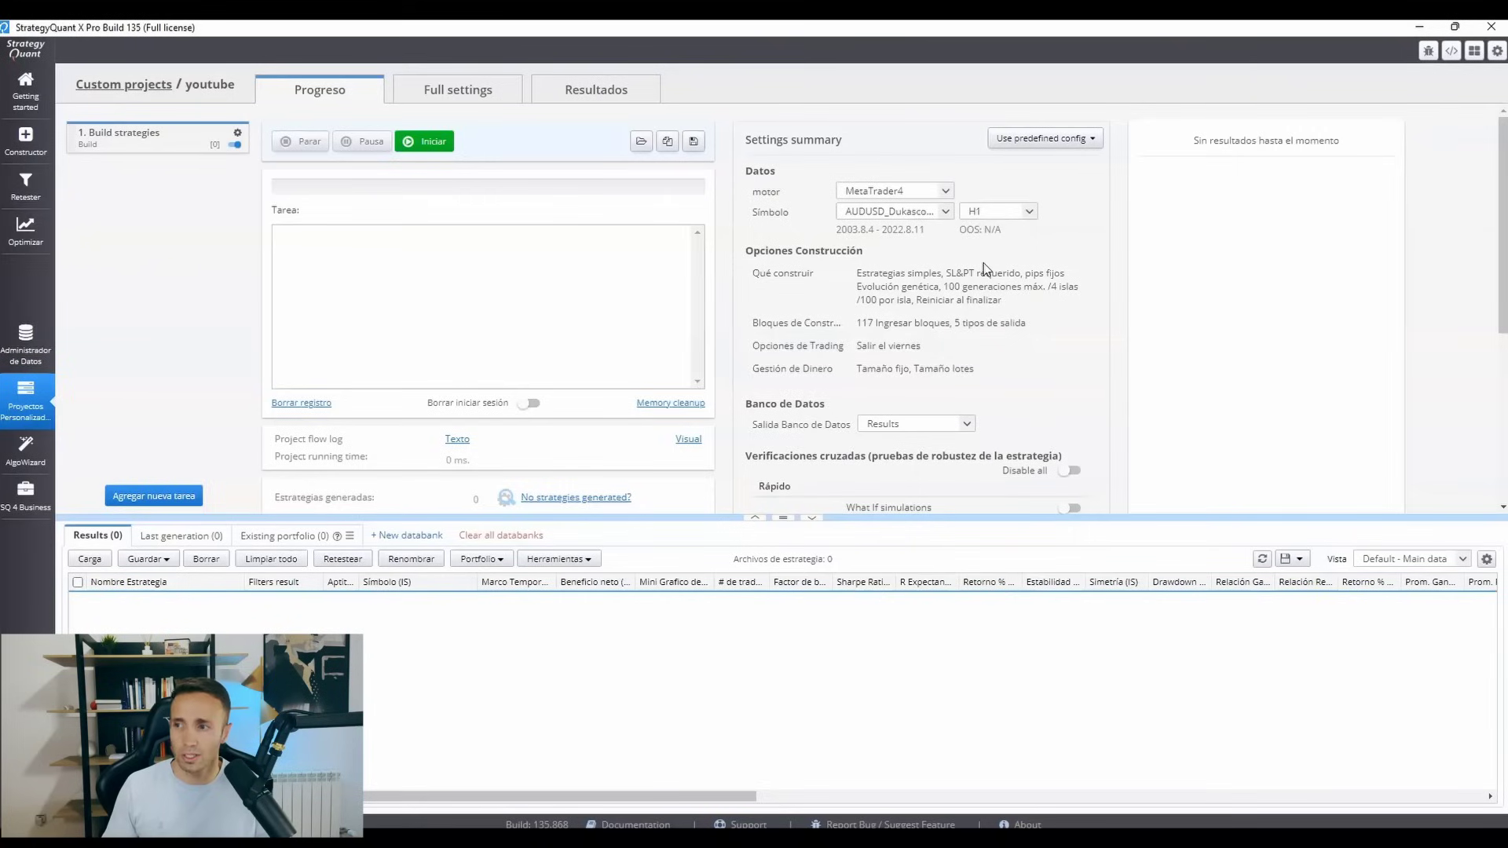
Review the Build strategies task's full settings: trading options, building blocks, risk management, cross checks, ranking, notes and what to build.
click(480, 92)
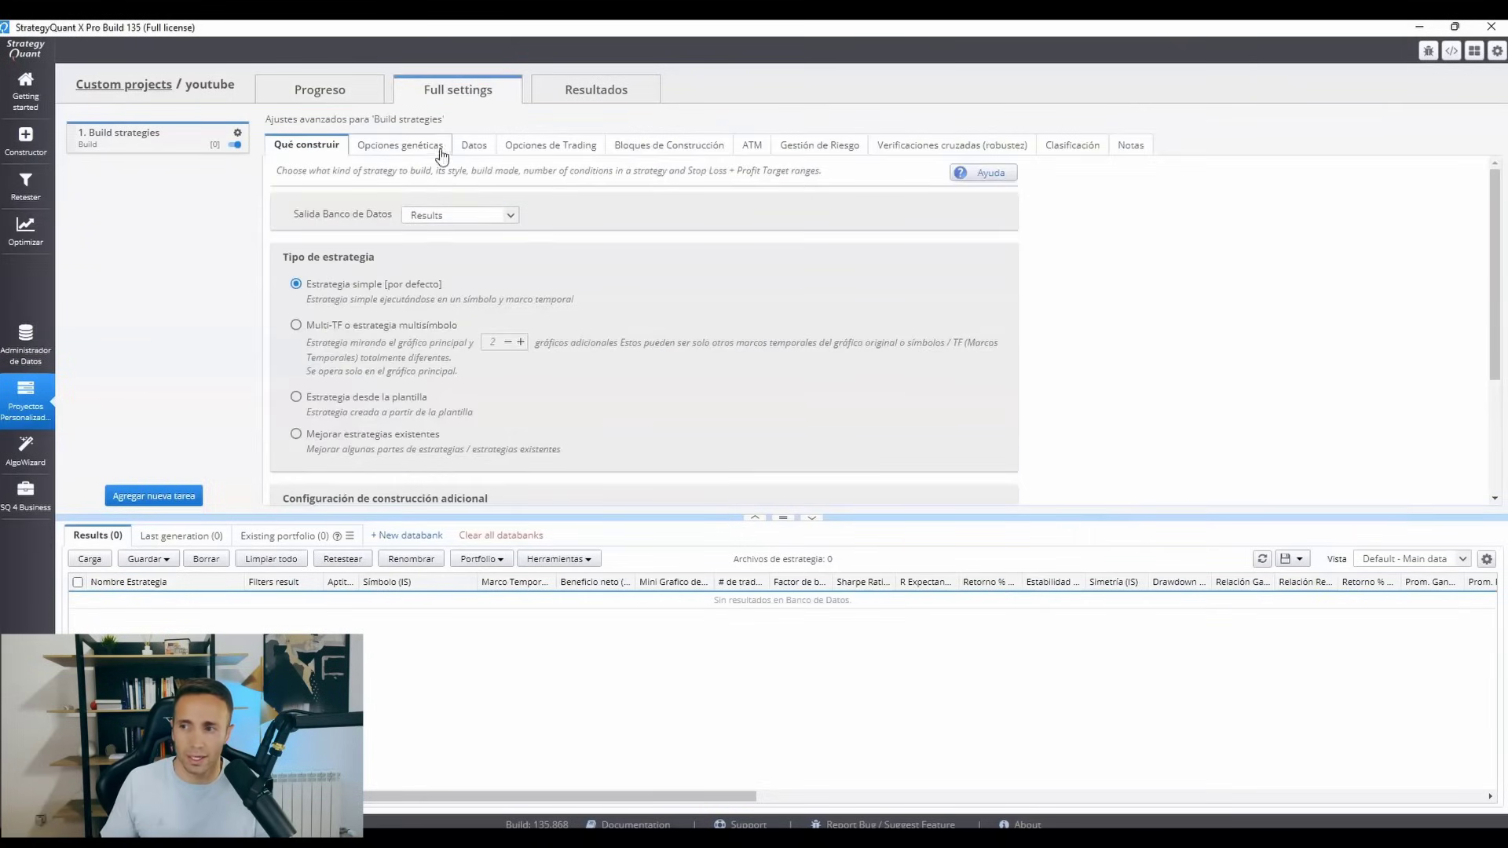
click(531, 152)
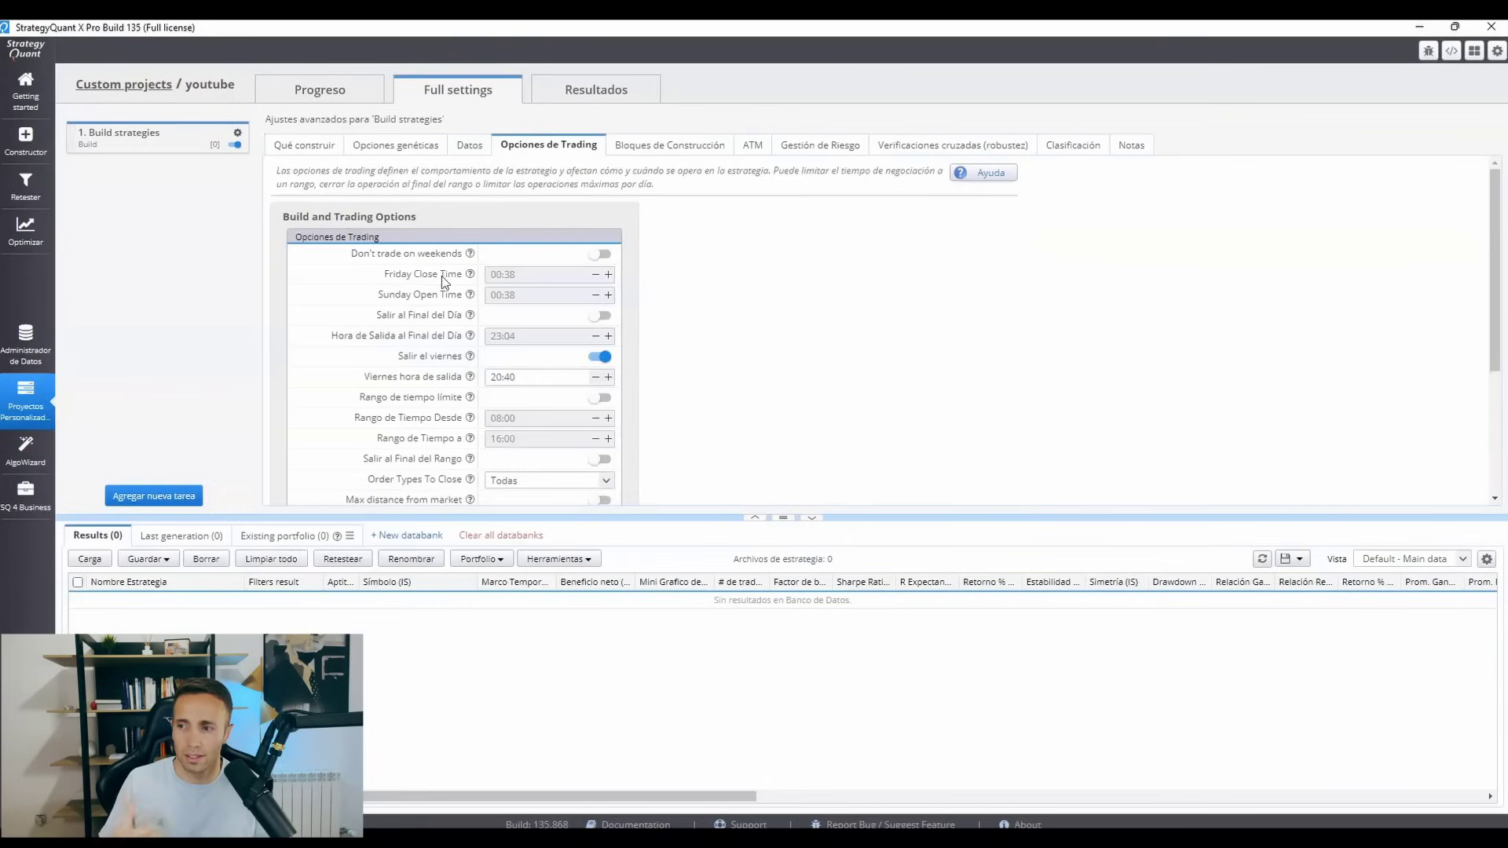
click(692, 146)
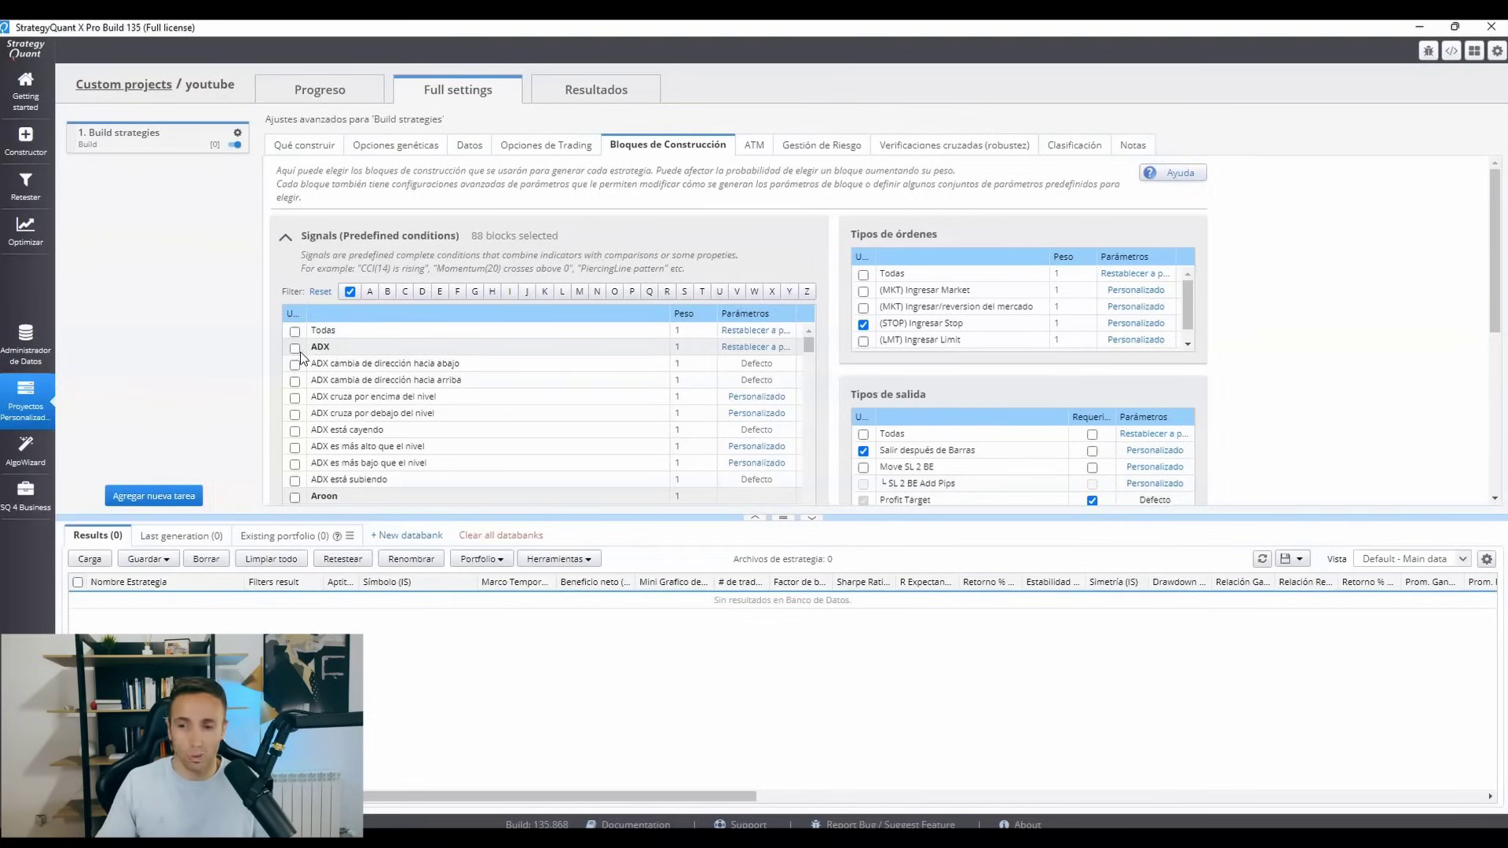
click(796, 152)
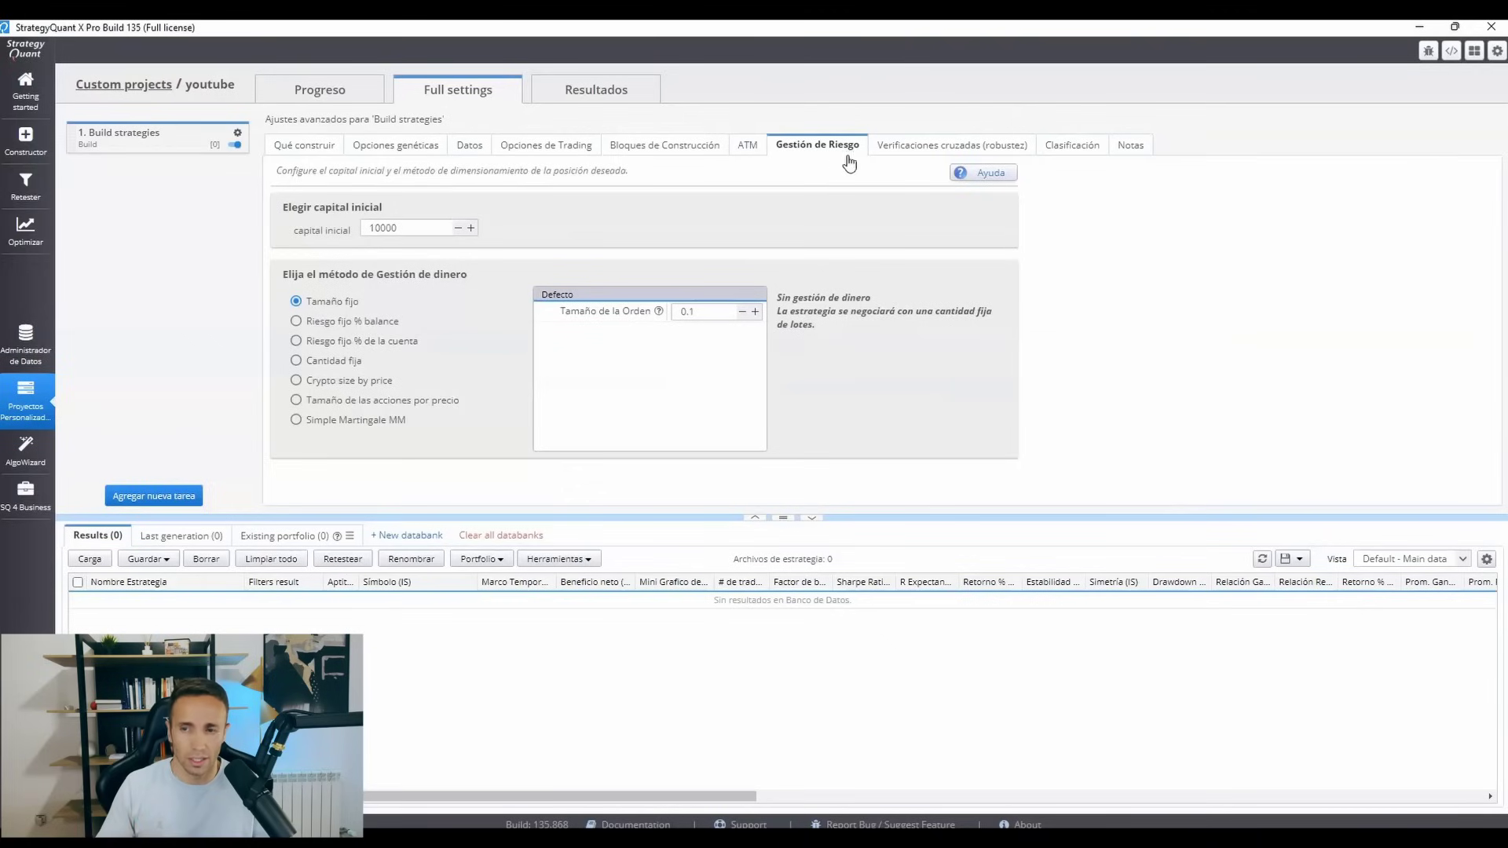
click(953, 150)
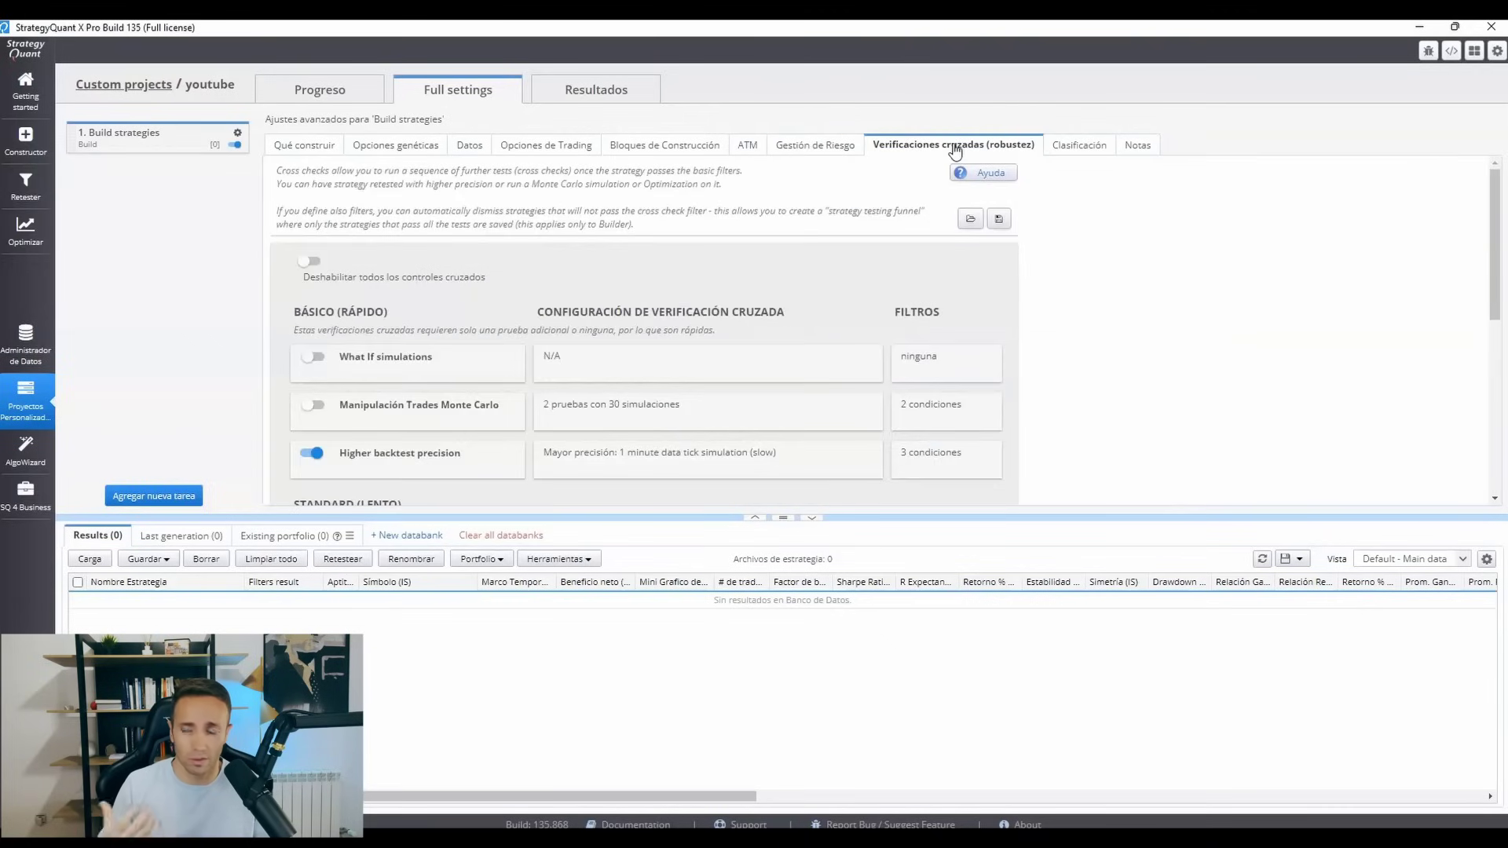
click(1058, 147)
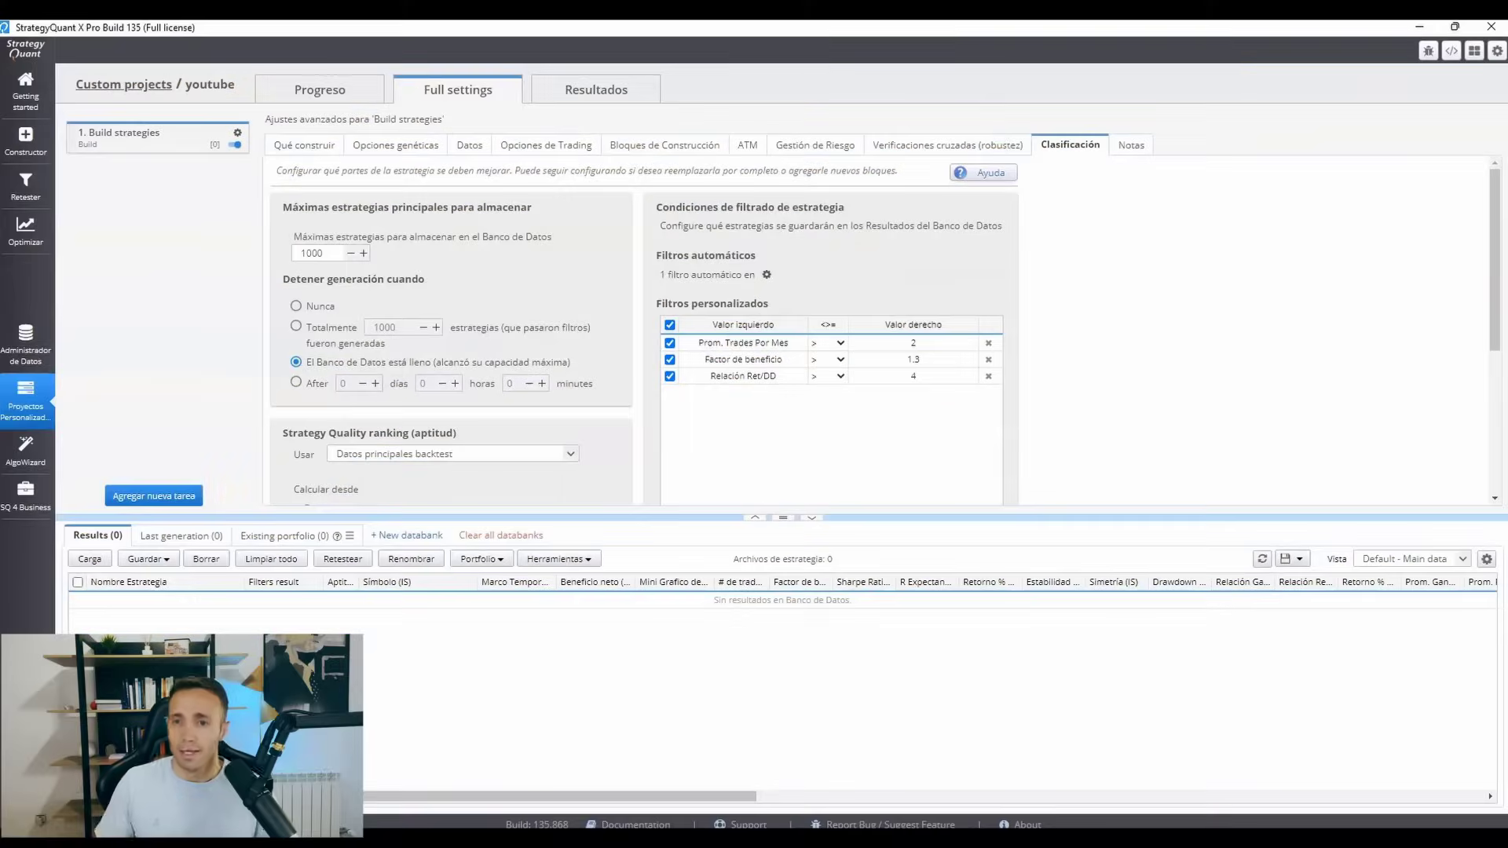
click(1122, 151)
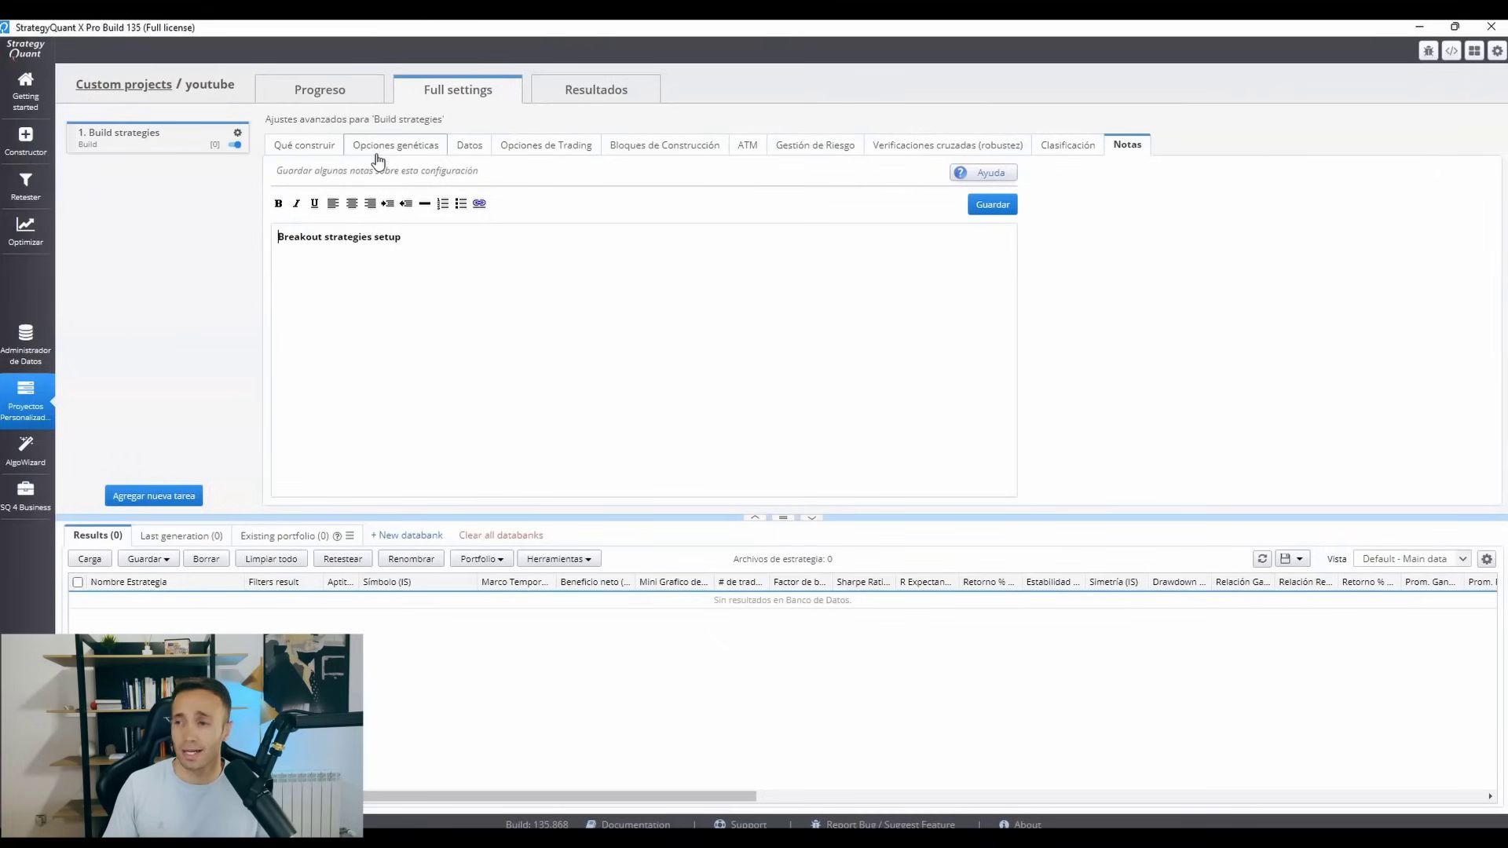
click(323, 157)
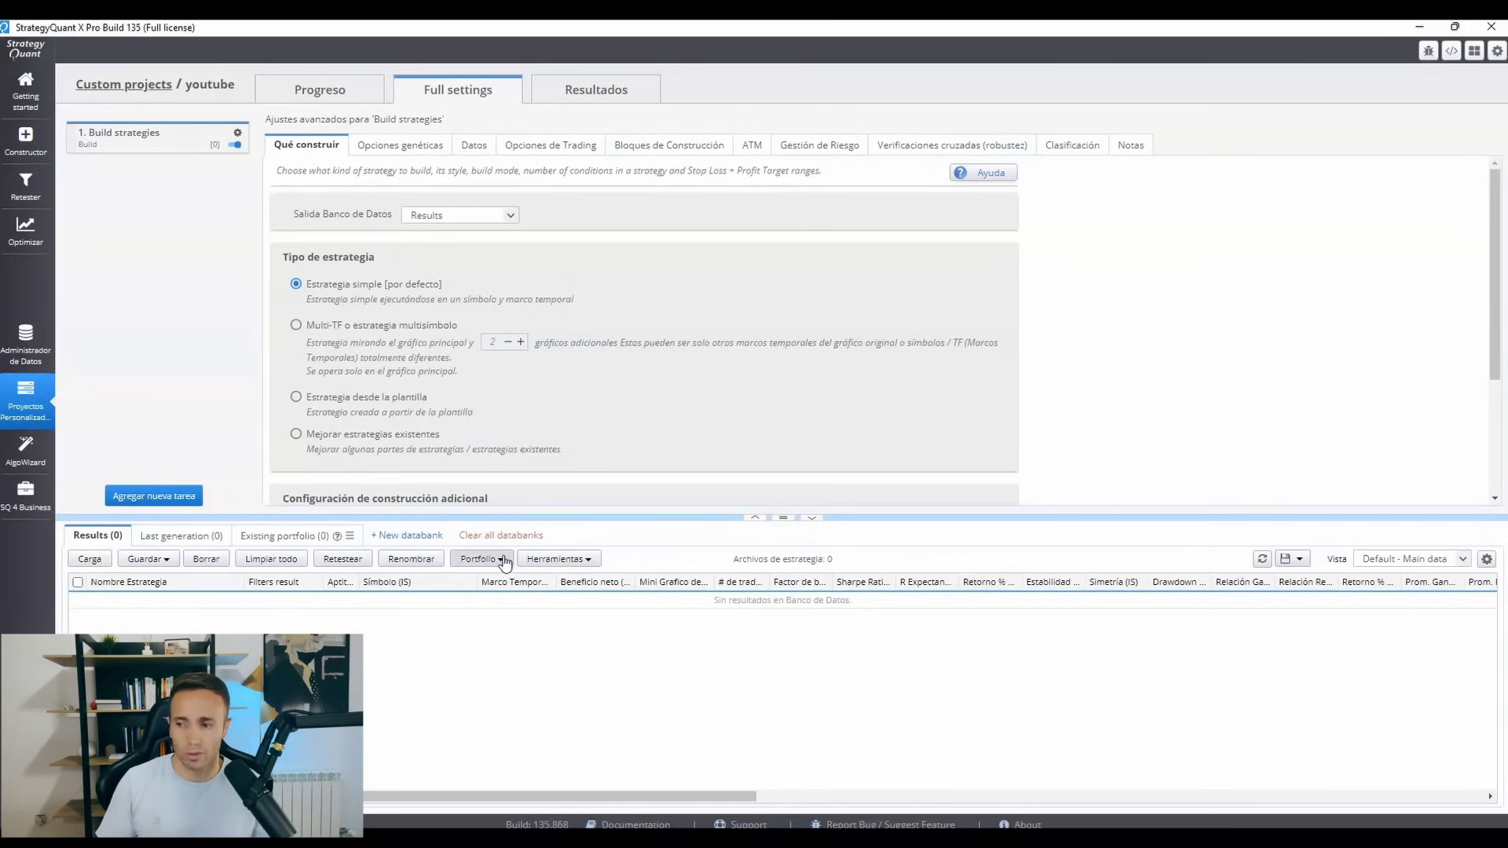
Create a databank named build and set it as the output databank of the Build strategies task.
click(421, 537)
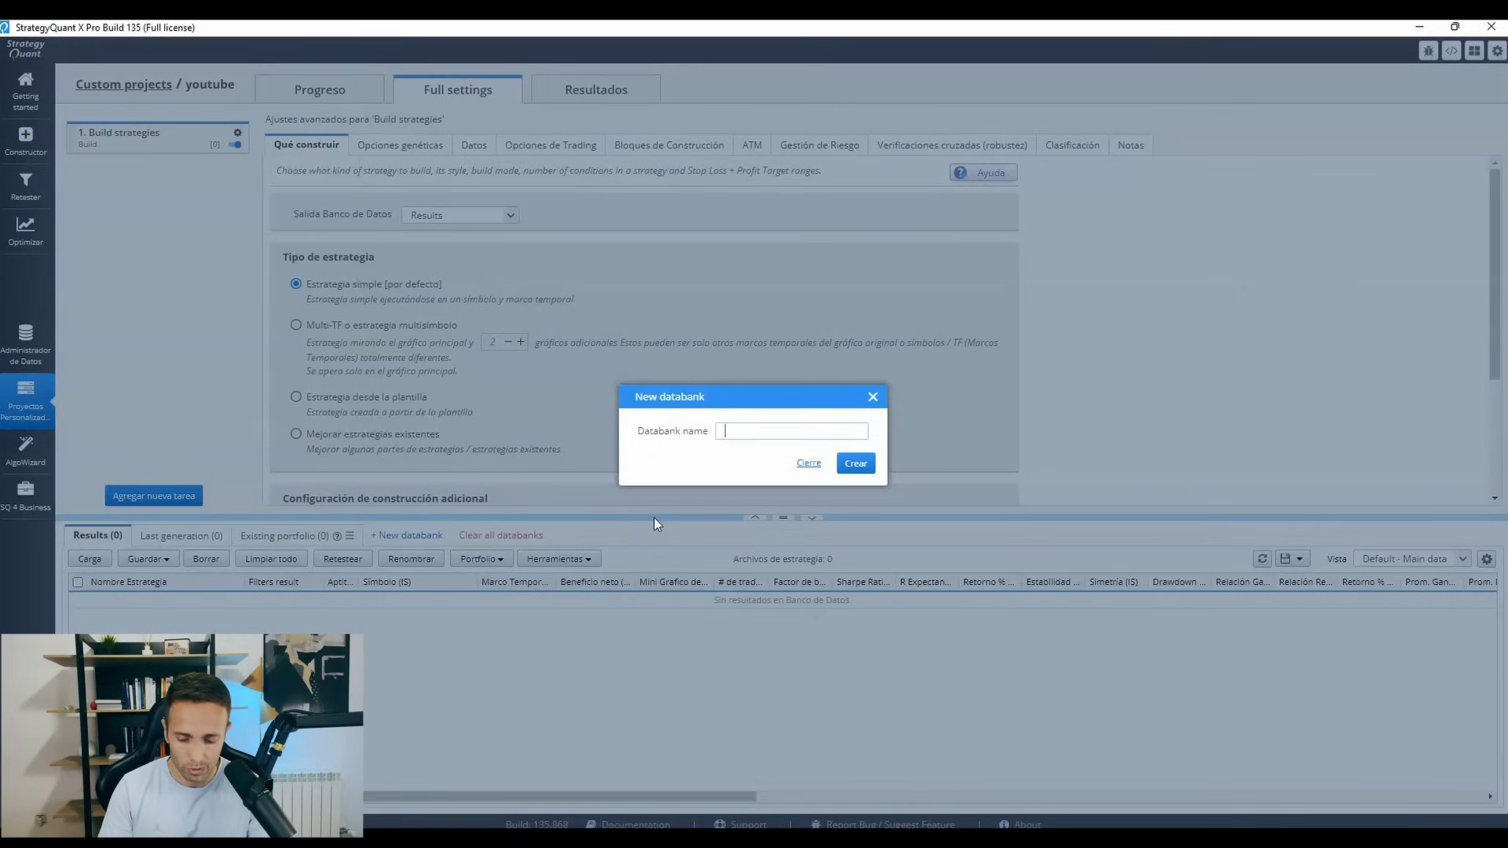
text(build)
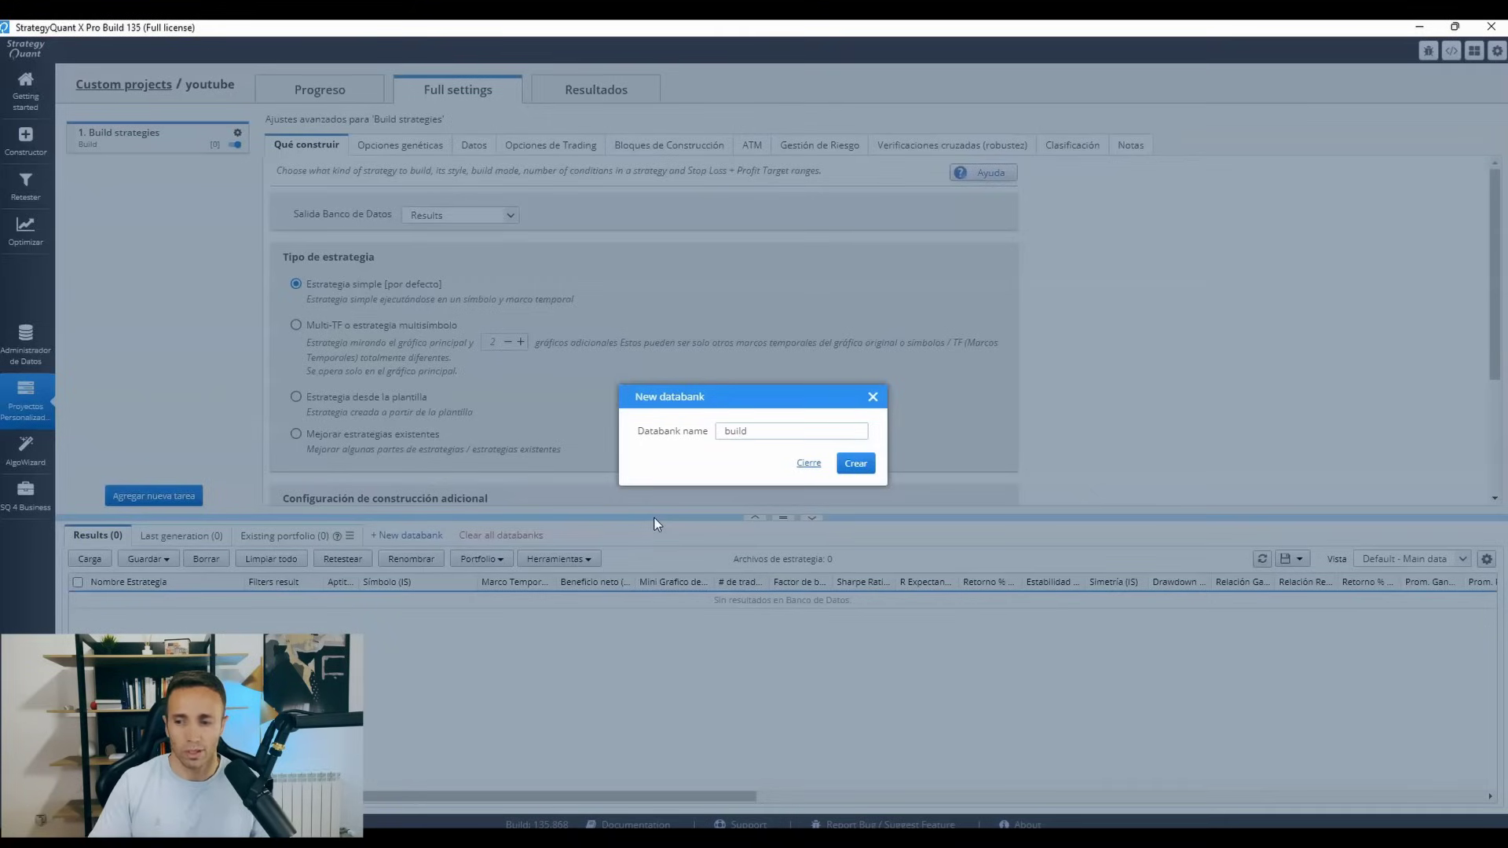
click(855, 463)
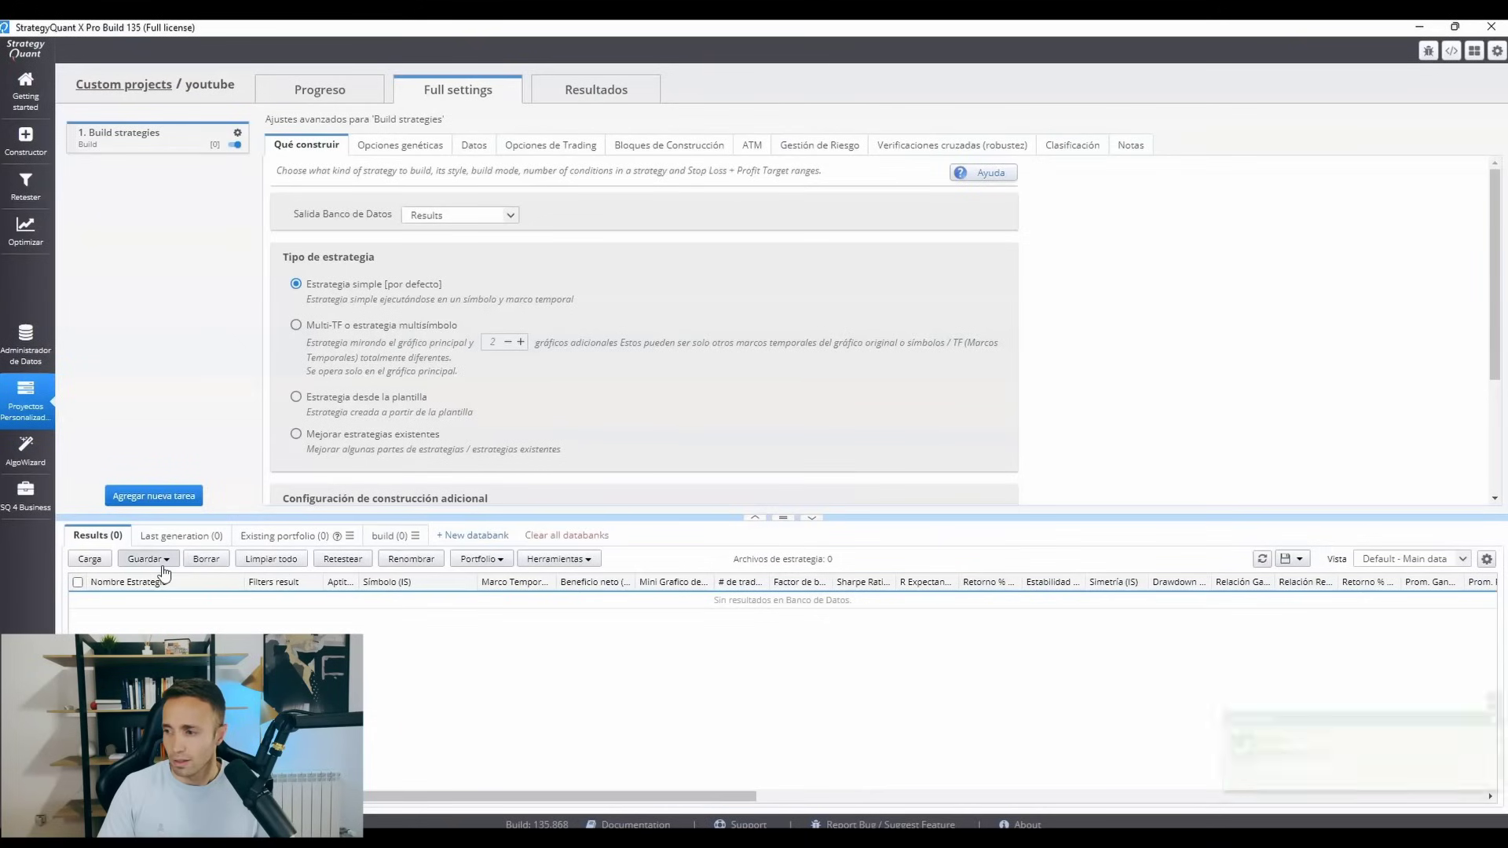
click(399, 542)
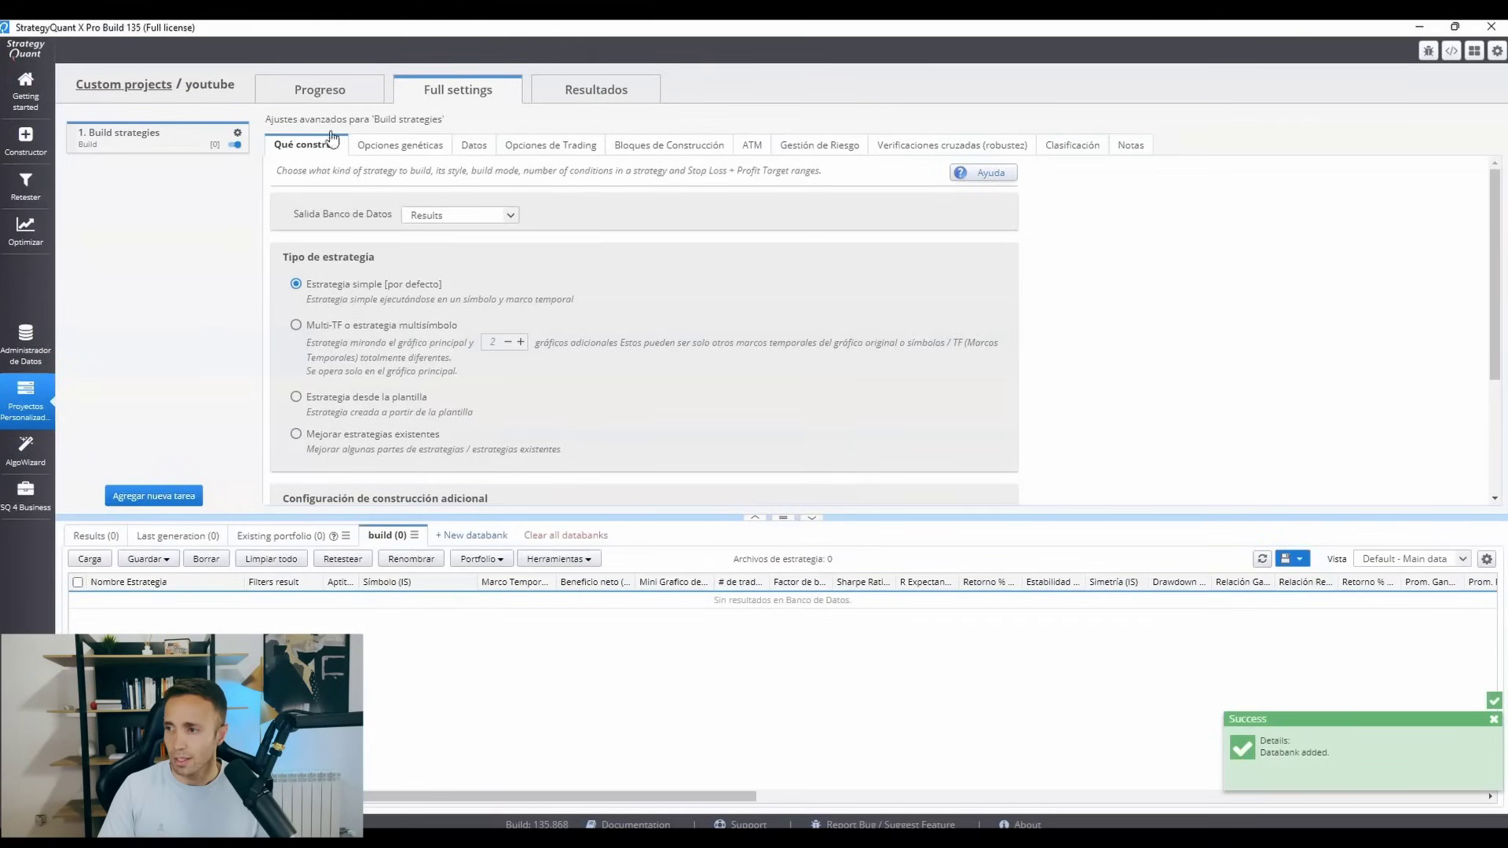
click(444, 217)
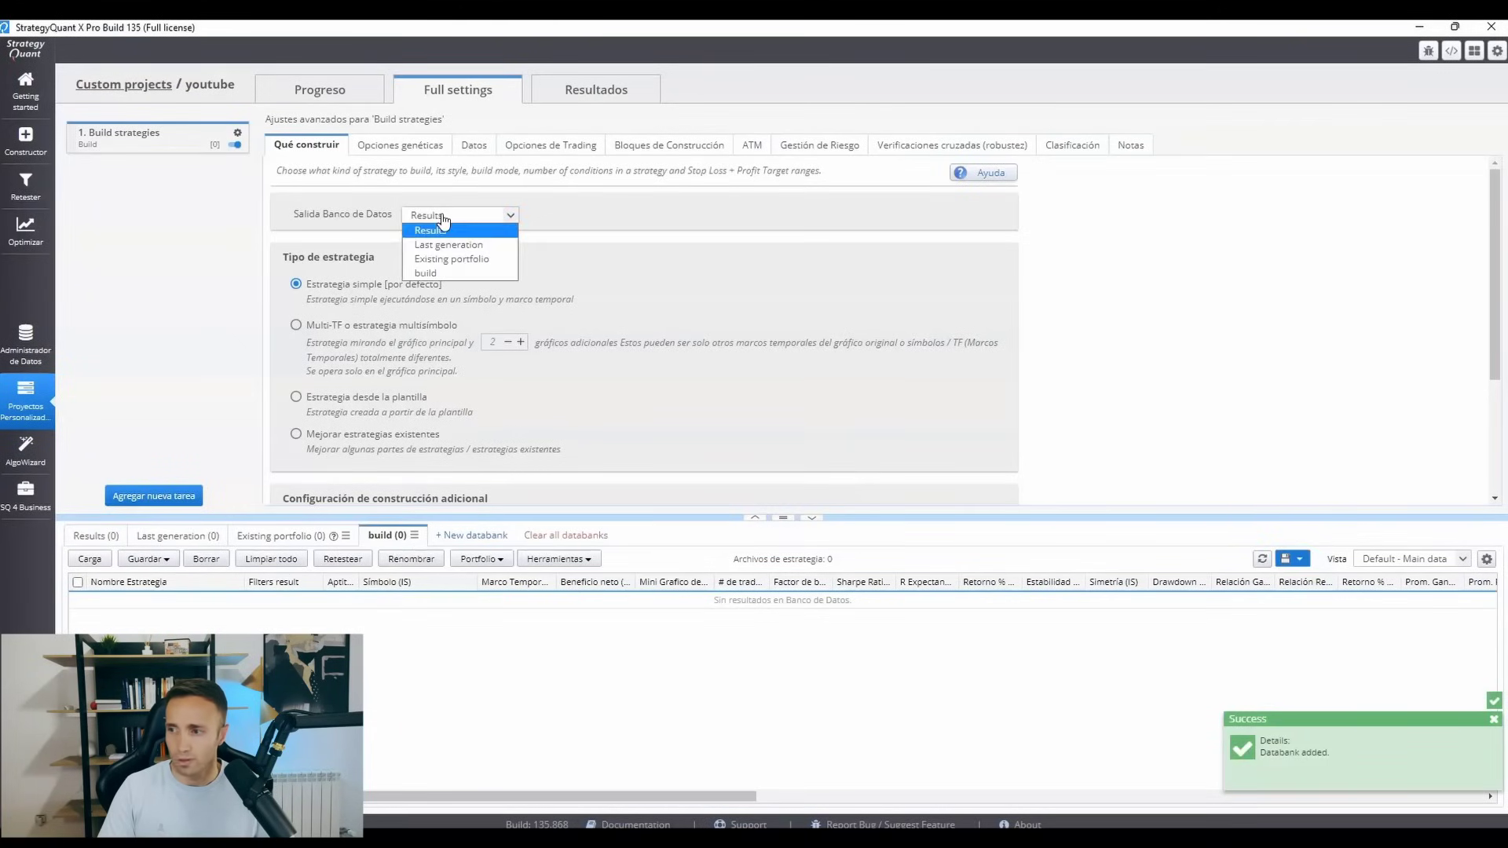
click(440, 272)
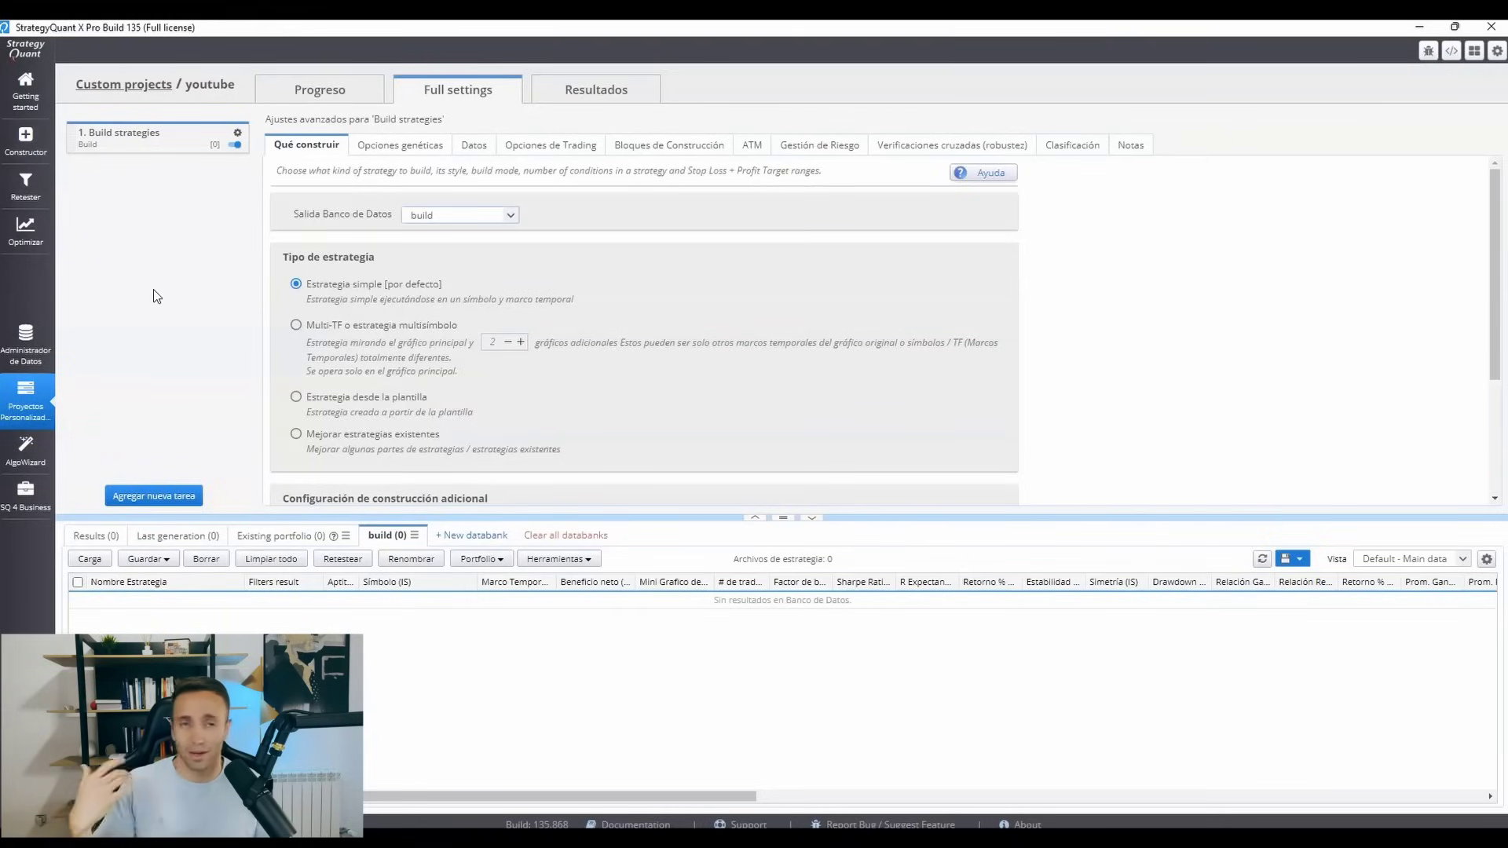
Add an Automatic retest task after the Build strategies task.
click(192, 493)
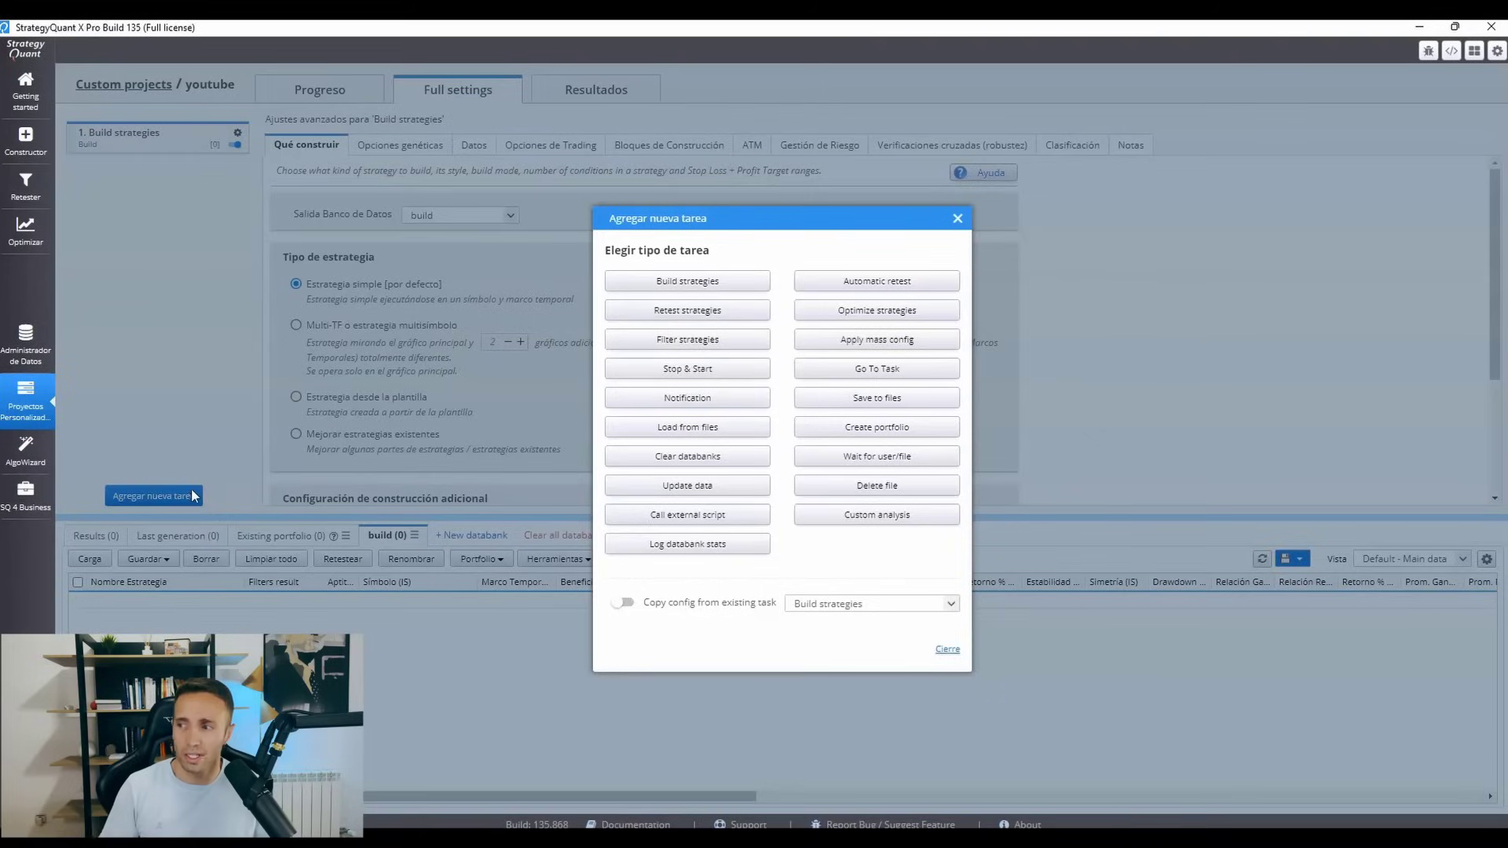
click(841, 284)
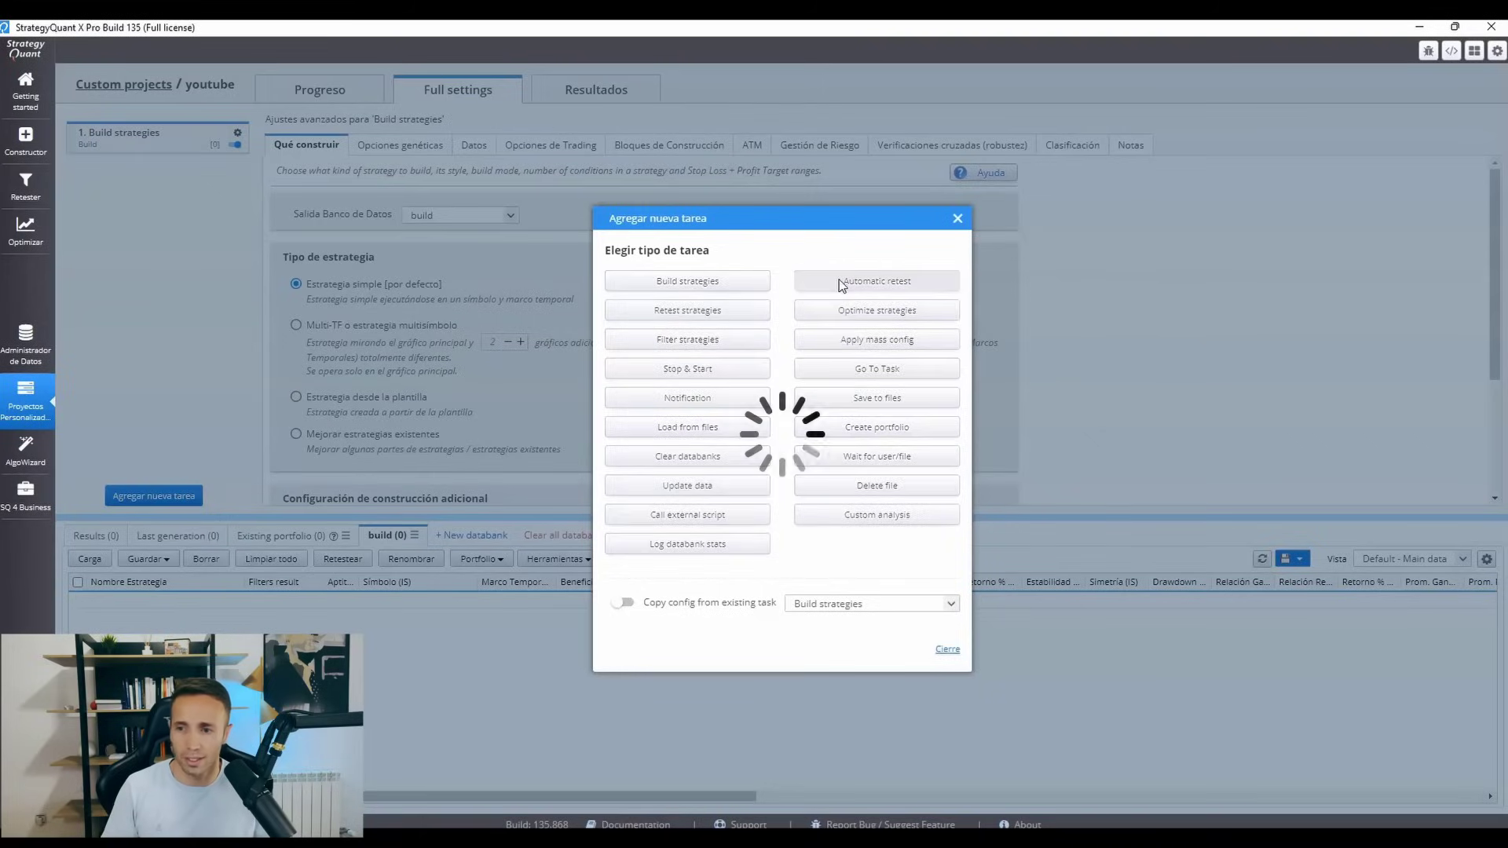
click(952, 220)
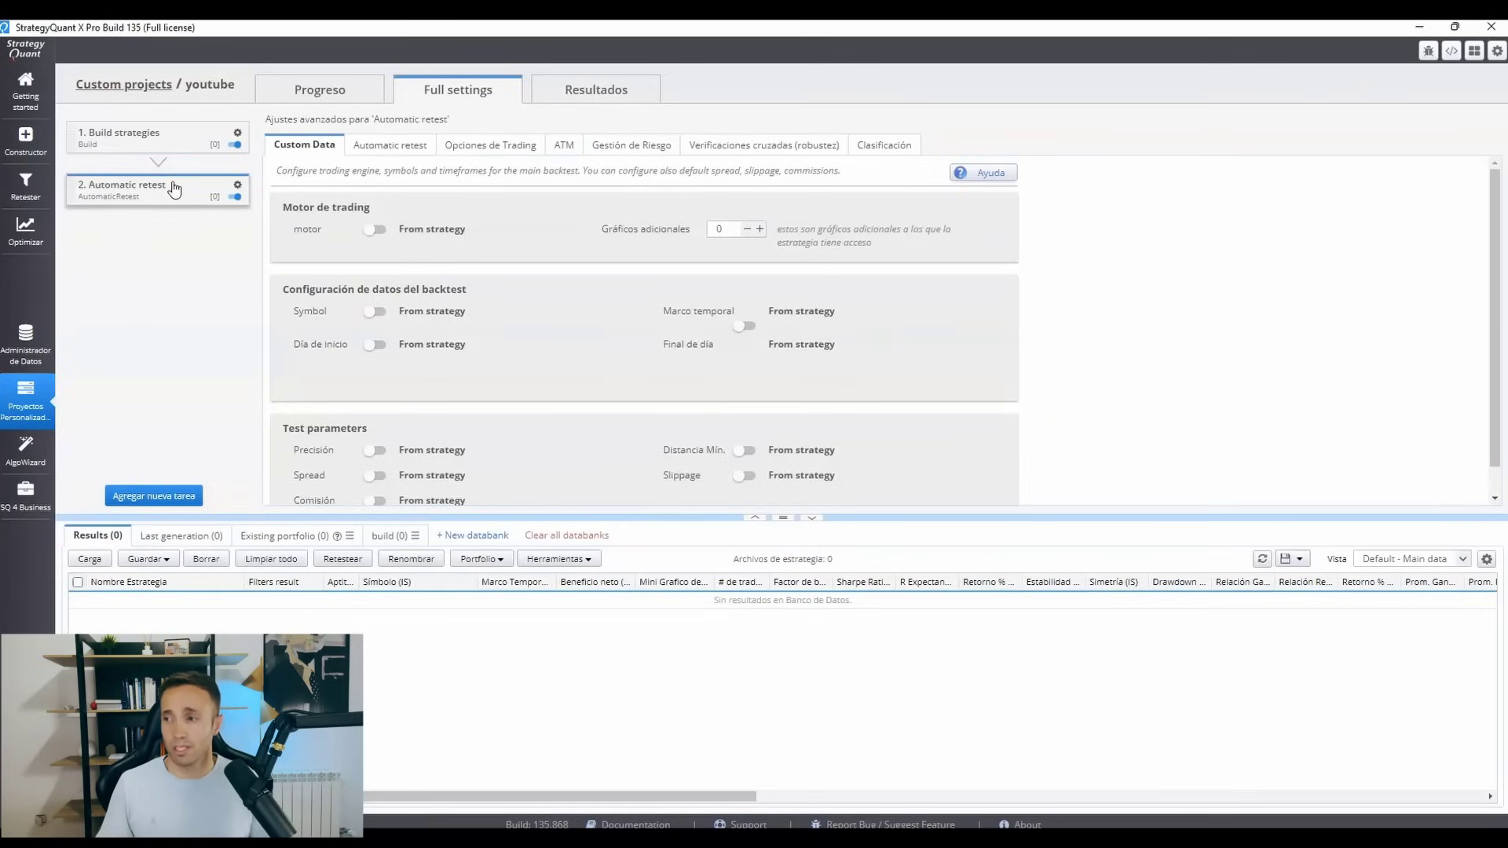
Rename the Automatic retest task as MC.
click(237, 186)
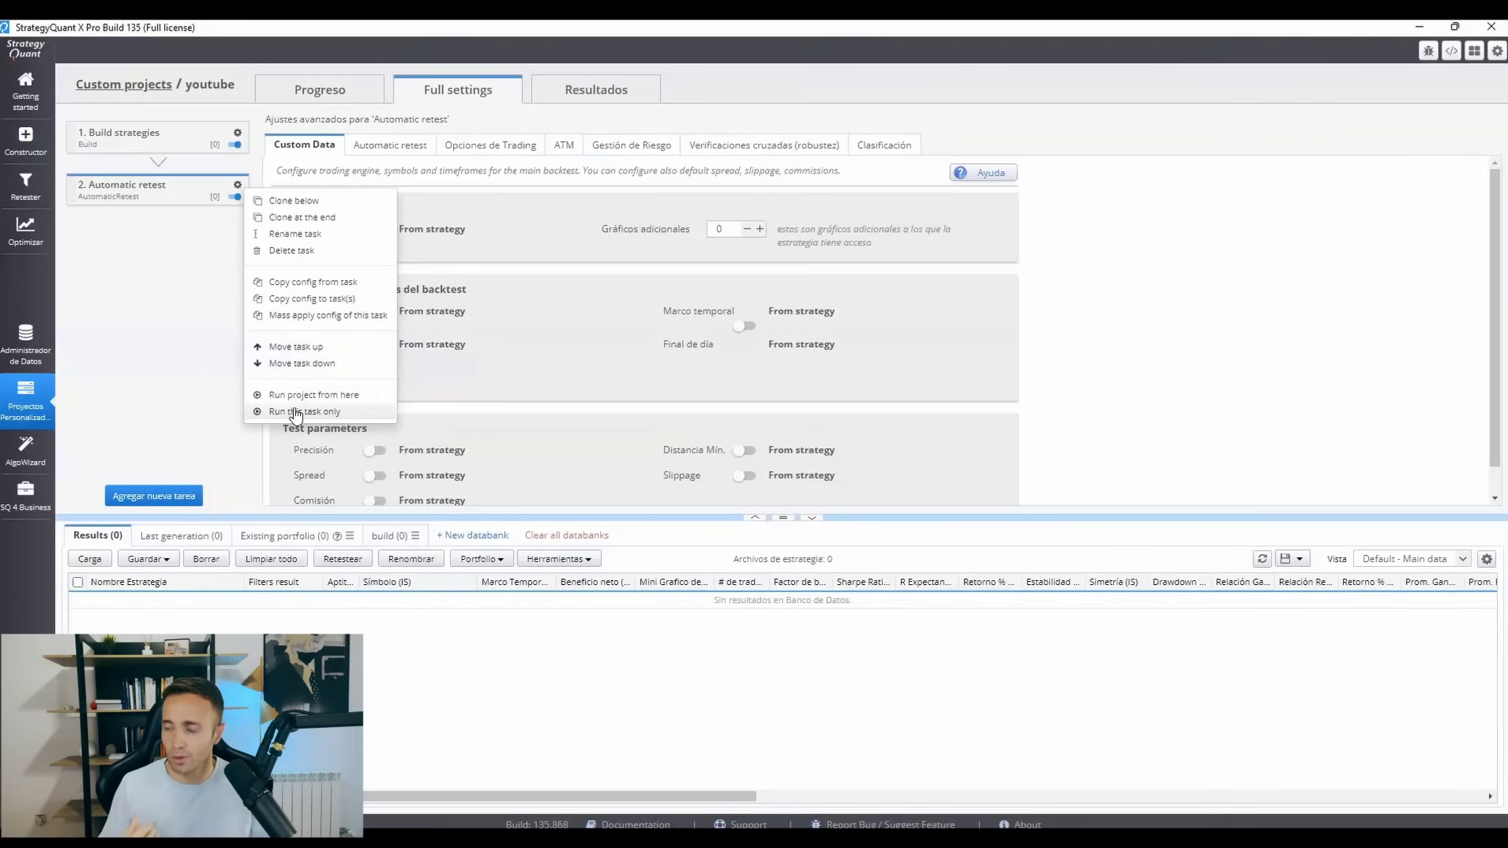
click(288, 234)
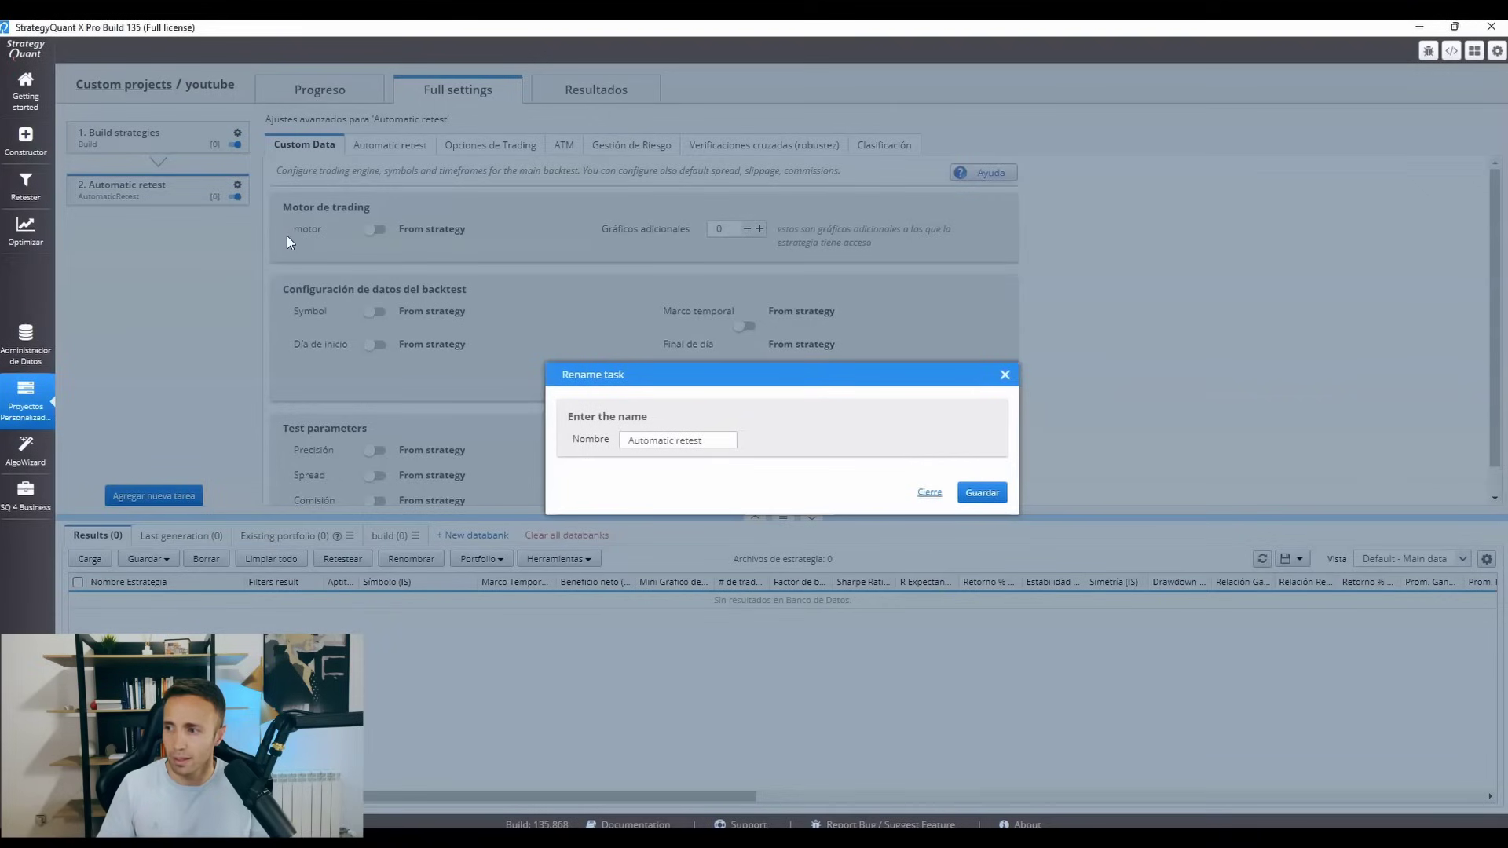
triple_click(690, 441)
key(Caps_Lock)
text(MC)
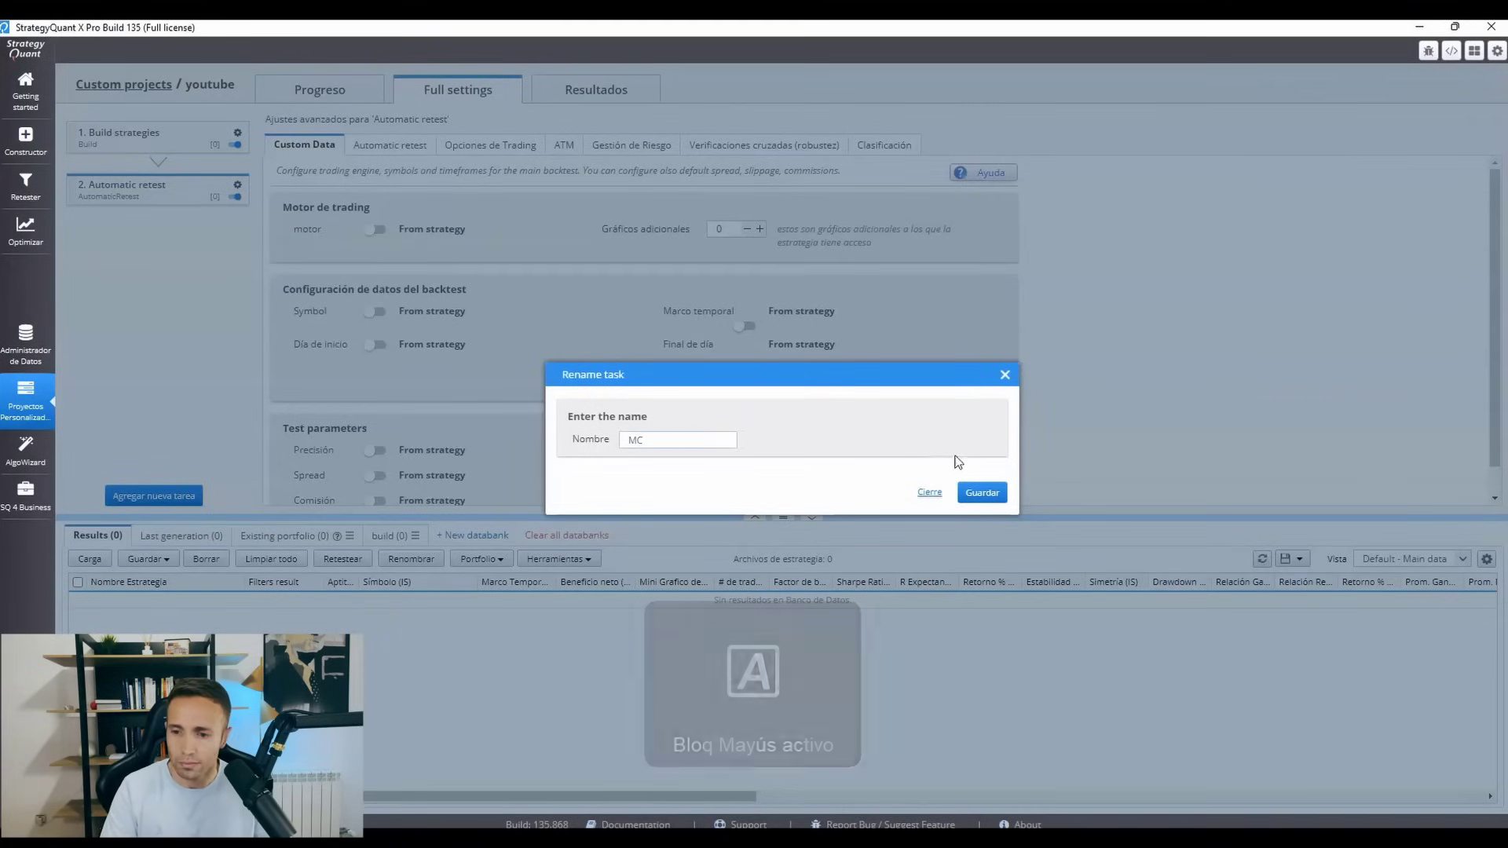
click(982, 492)
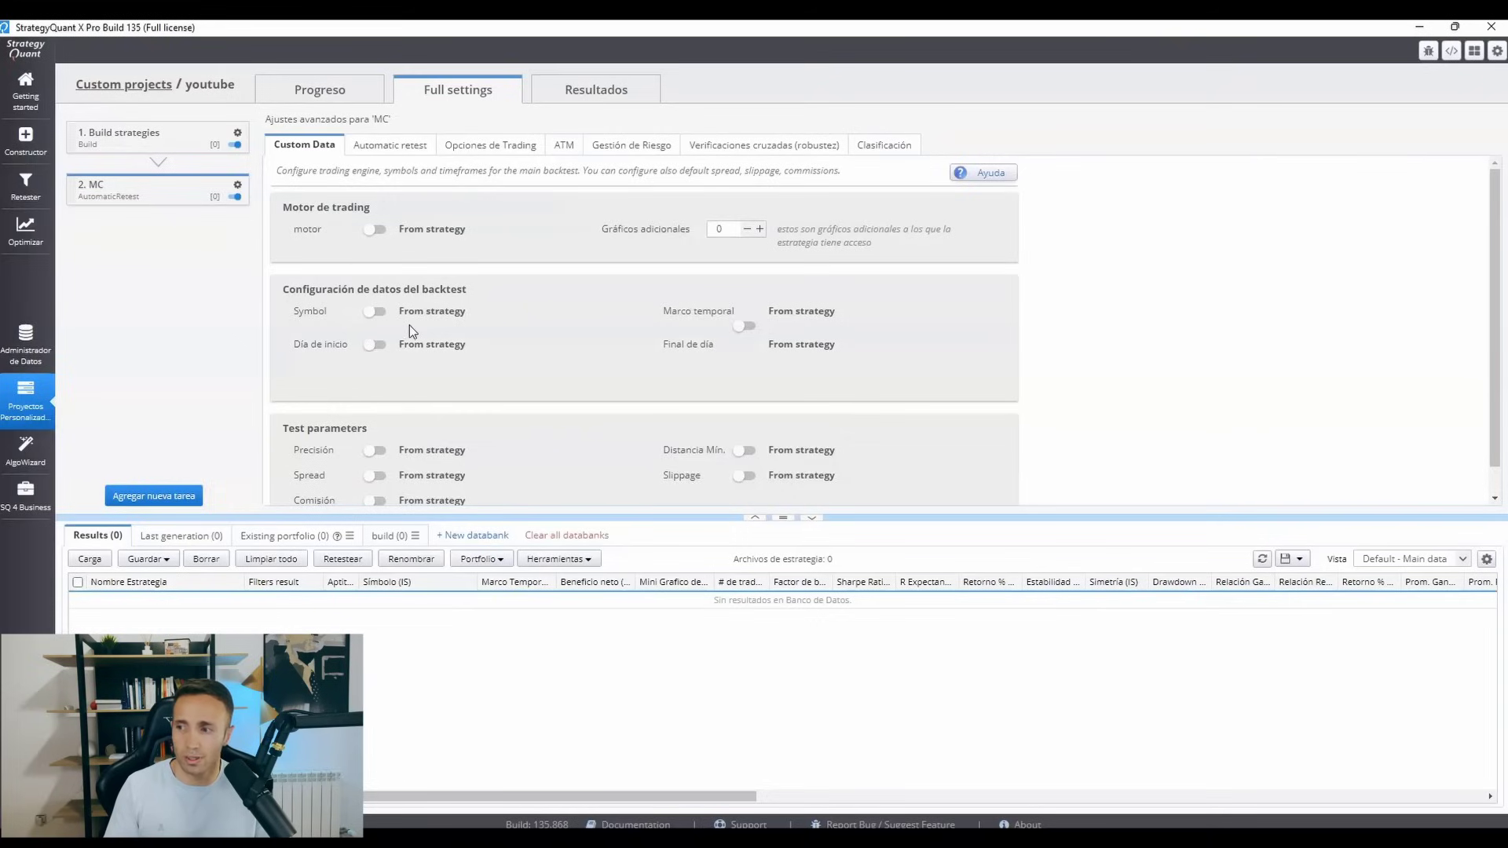
click(376, 312)
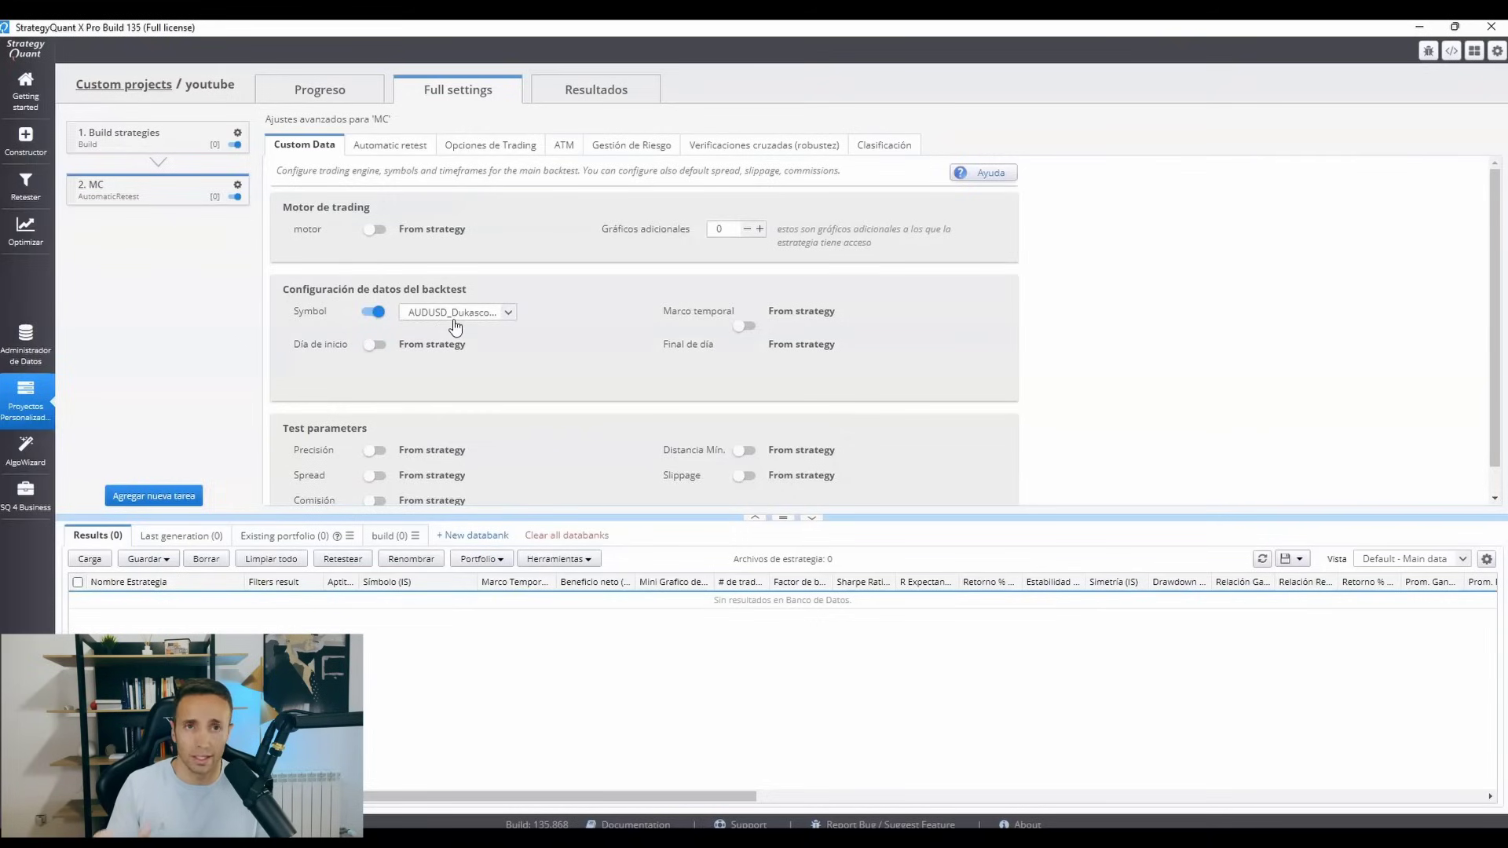
click(381, 314)
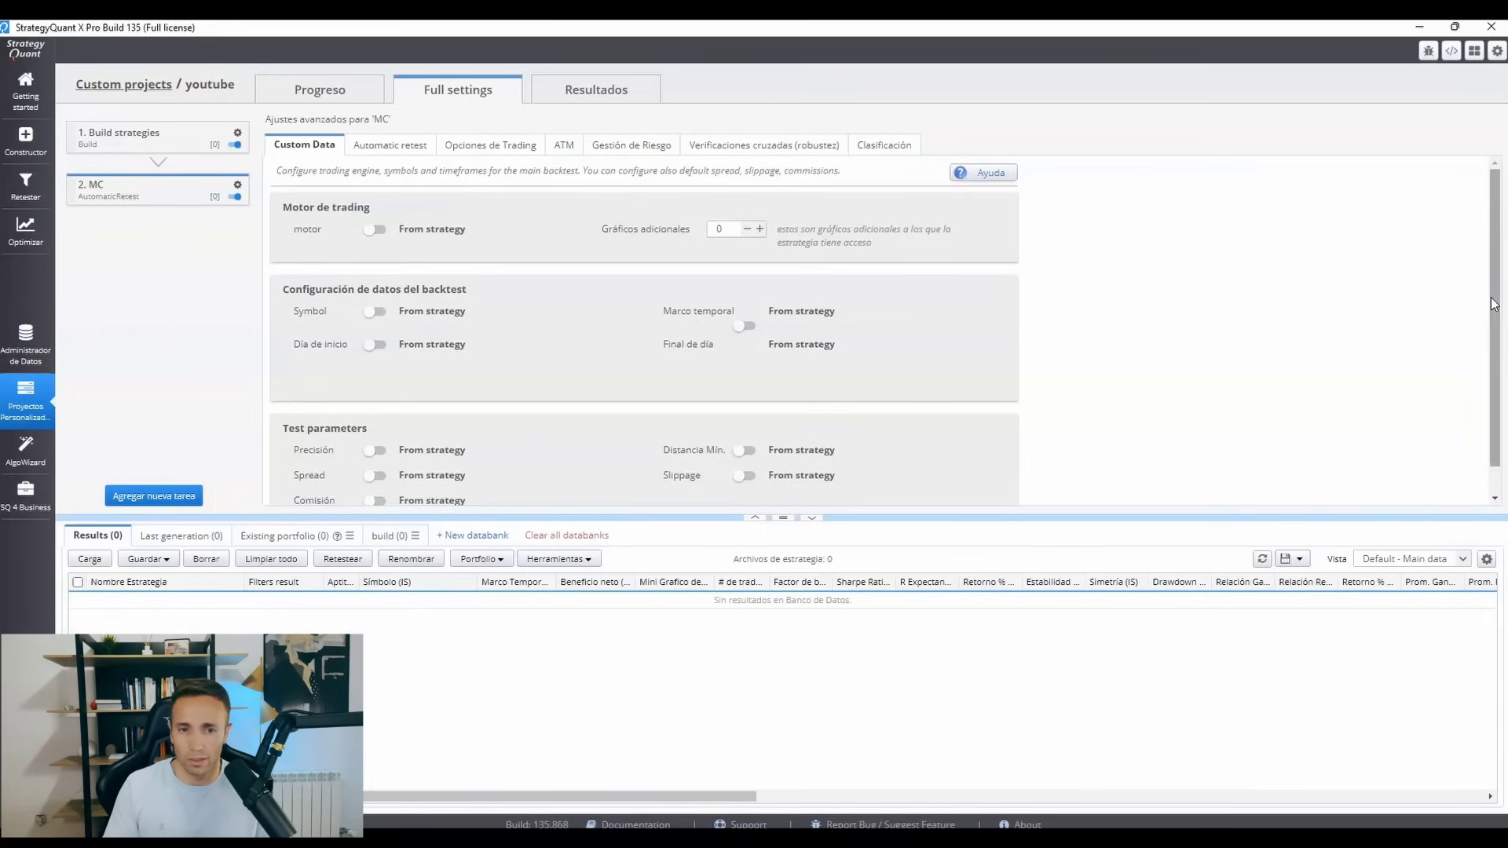
scroll(1493, 305, down, 1)
scroll(1495, 299, up, 1)
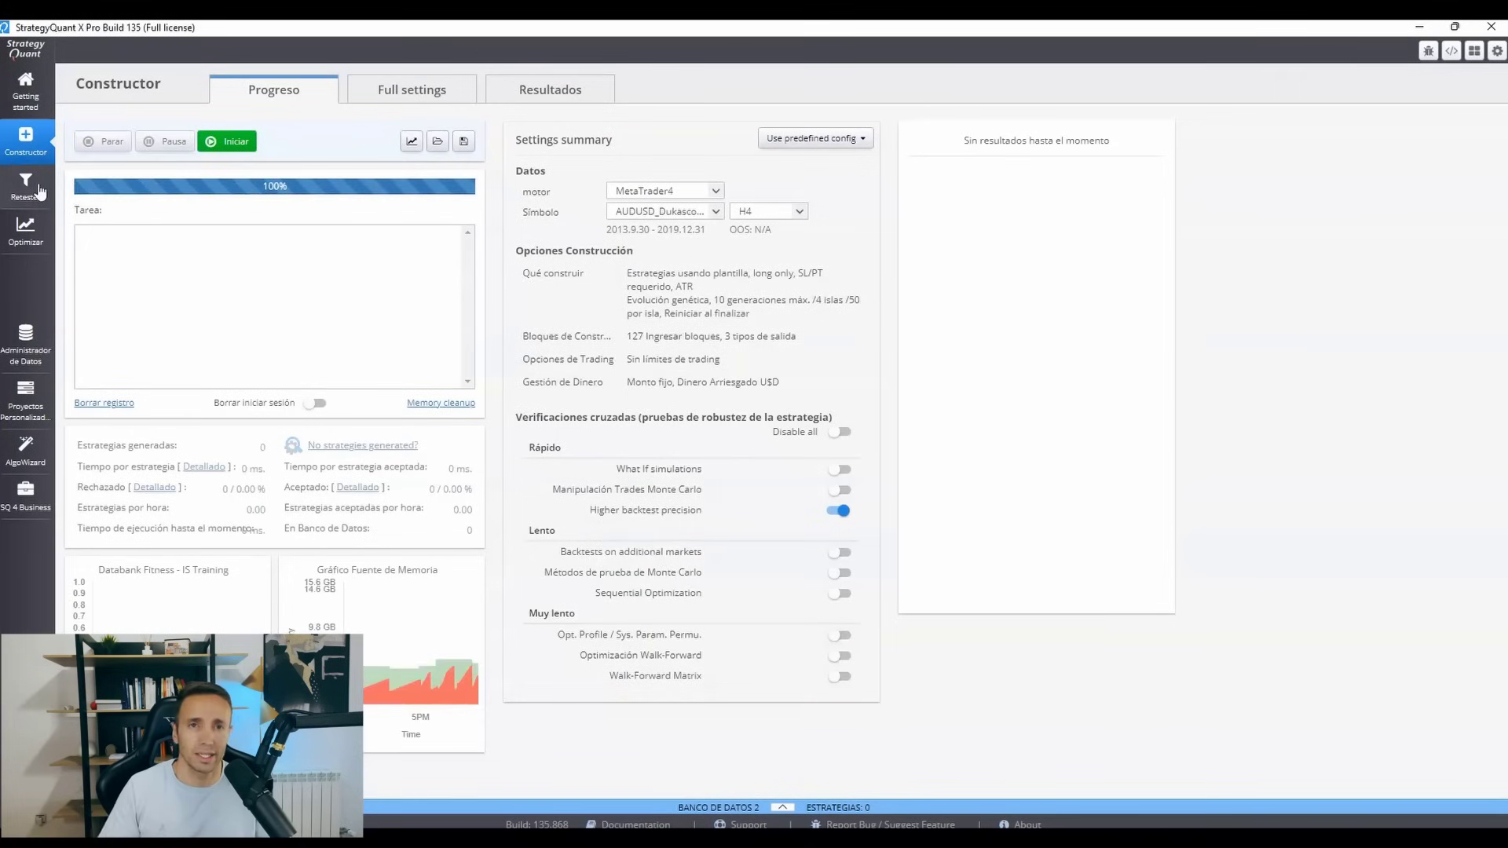
Return to the custom project and set the Build strategies task's strategy type to Estrategia desde la plantilla.
click(19, 412)
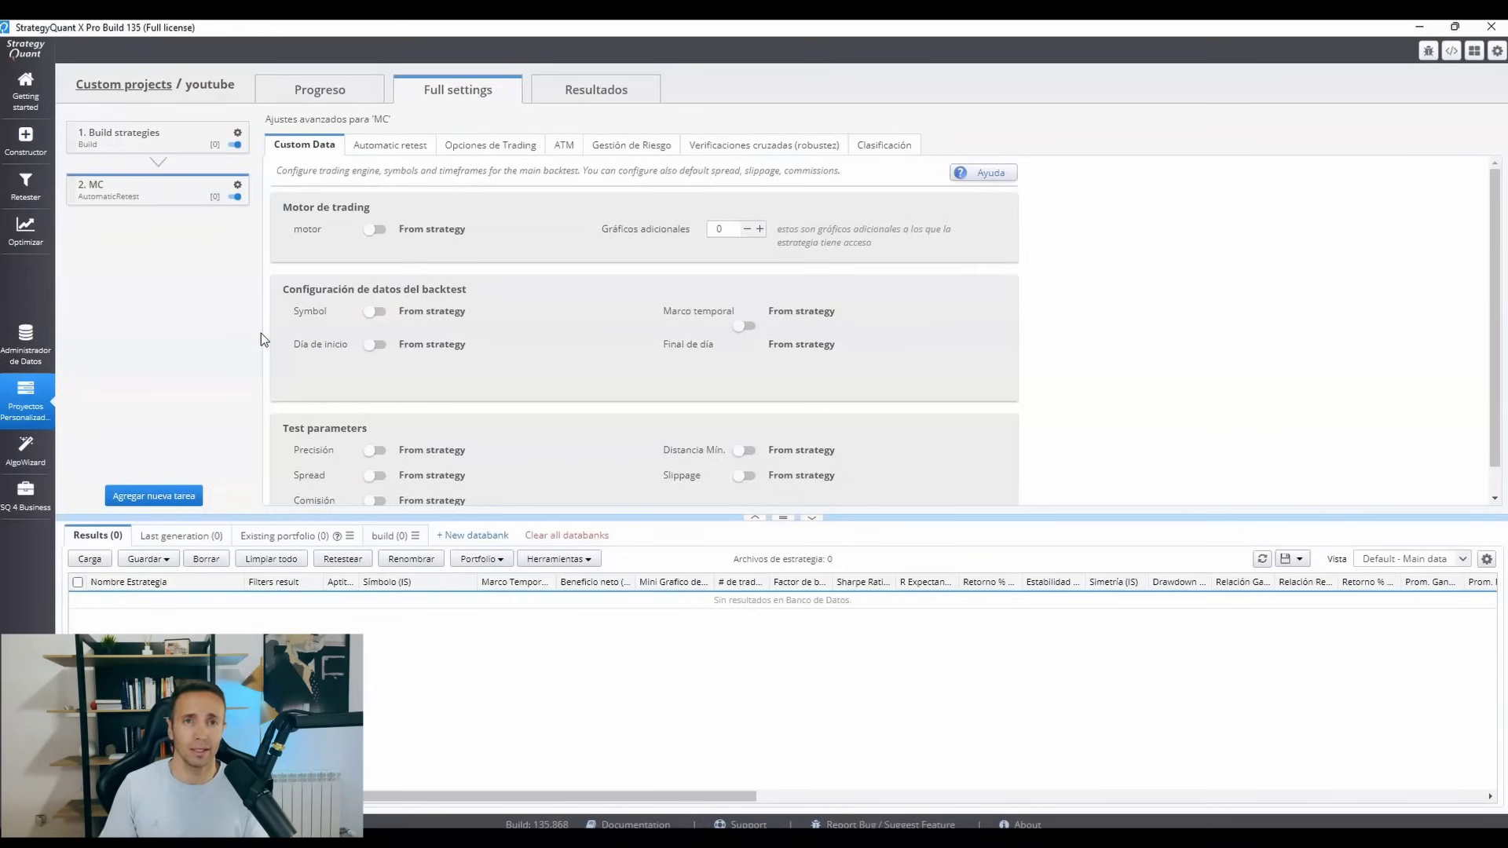
click(160, 140)
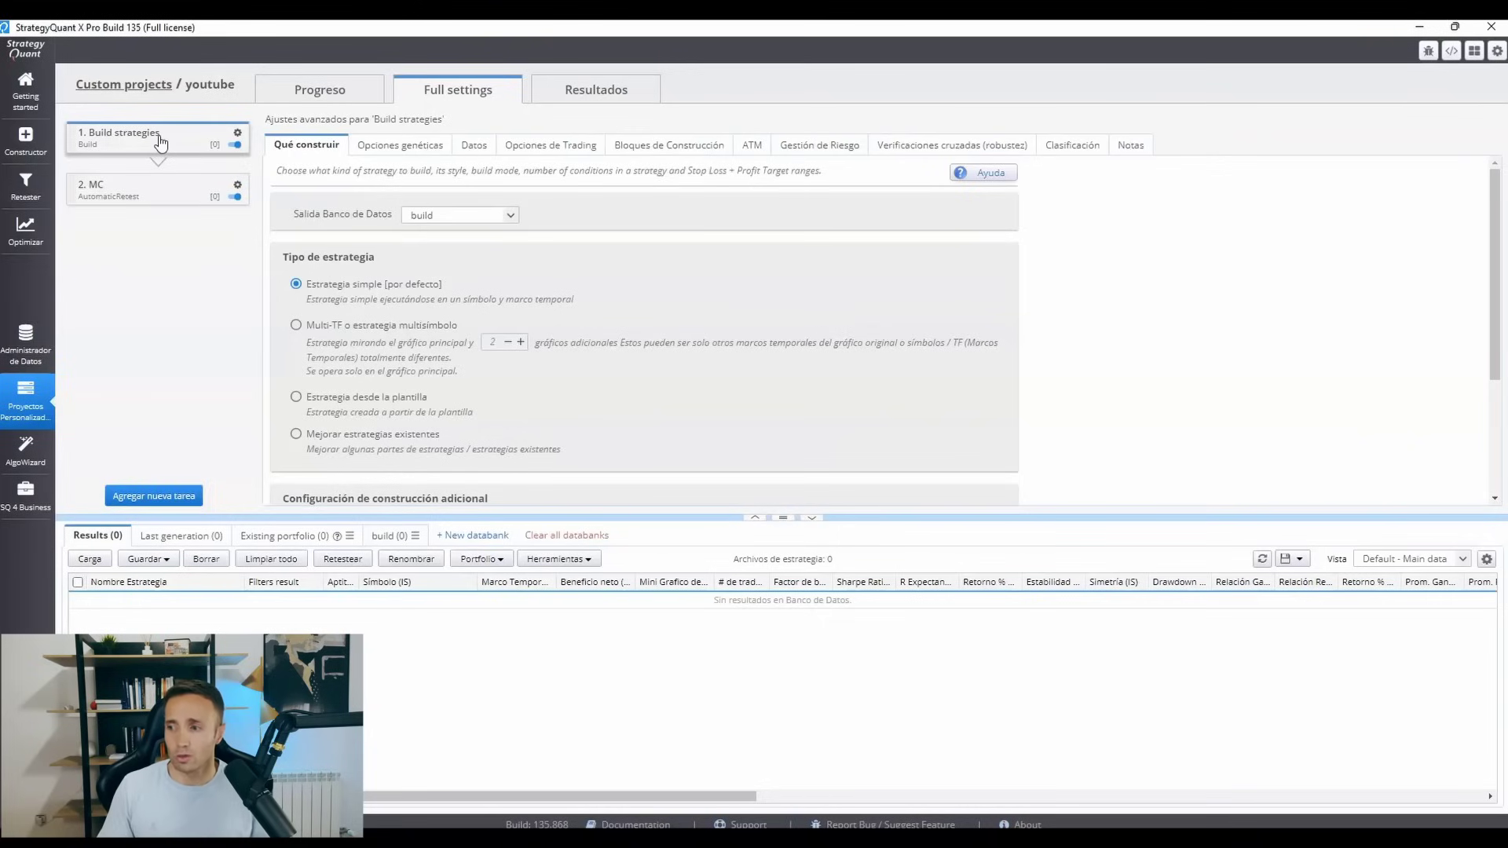
click(296, 398)
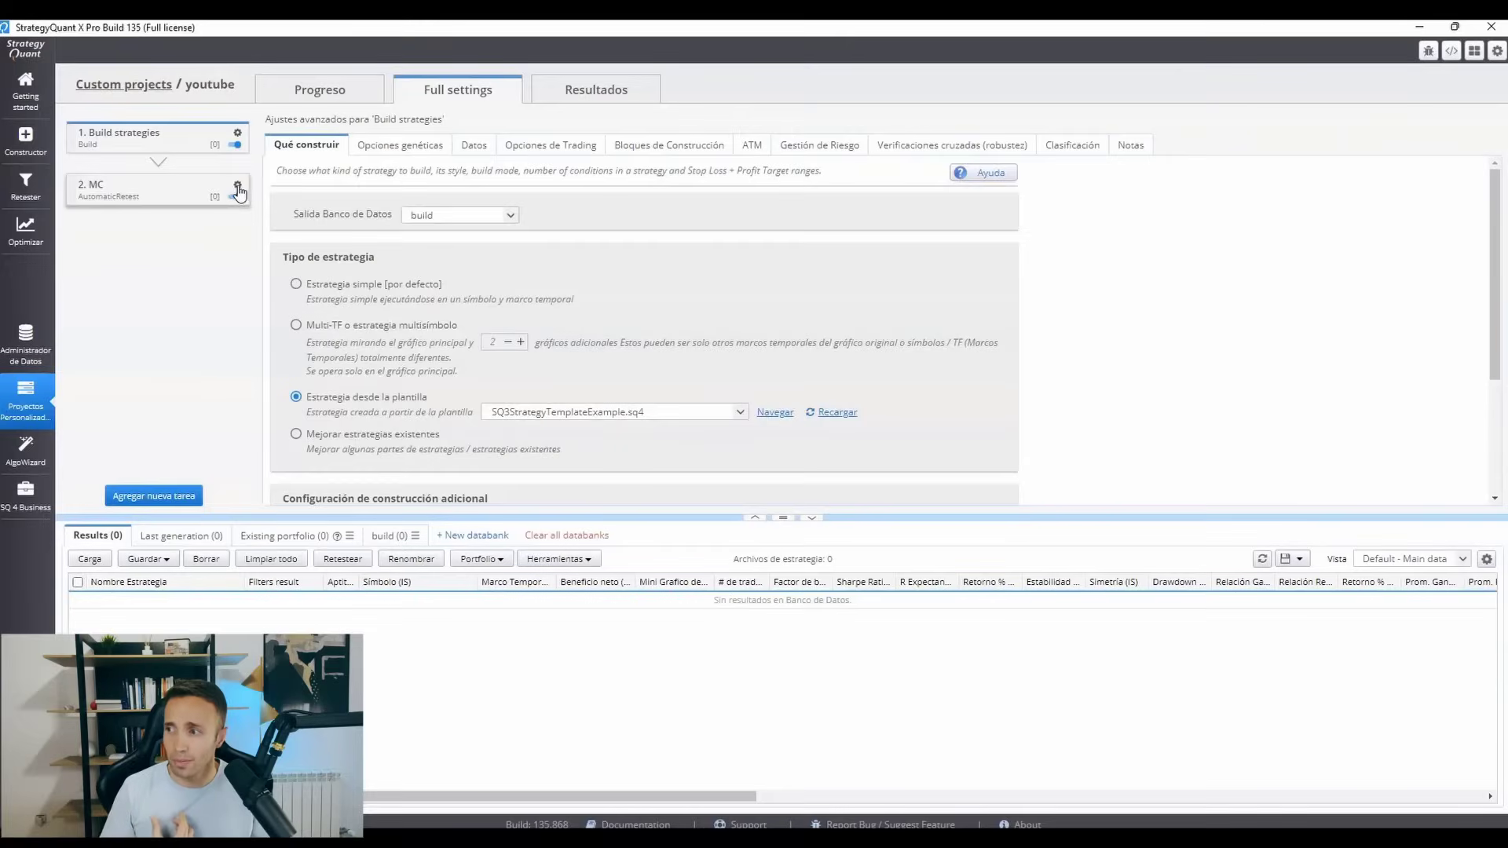
Delete the MC task from the project.
click(237, 187)
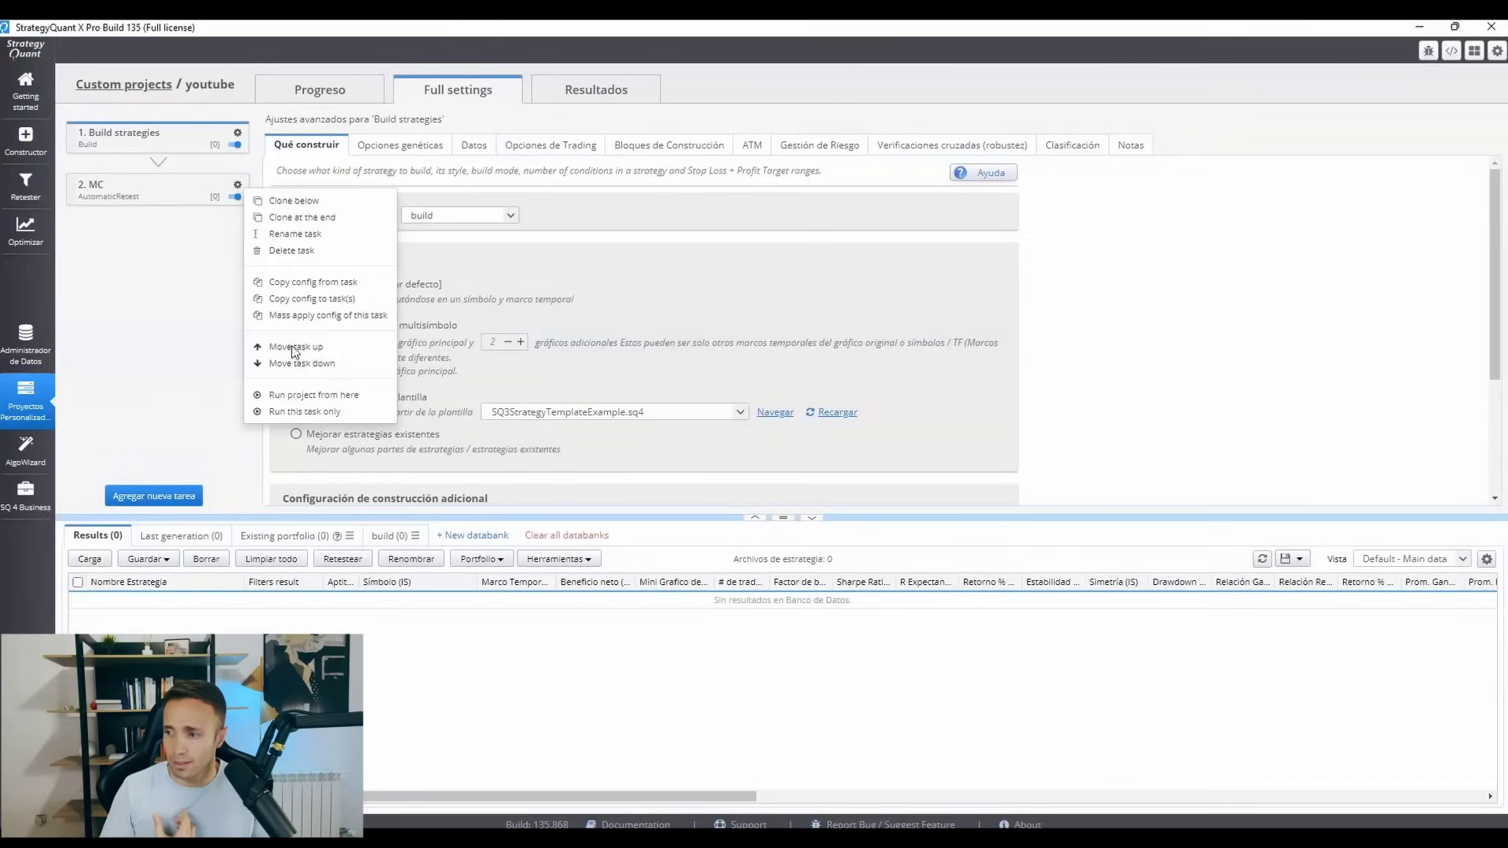
click(284, 258)
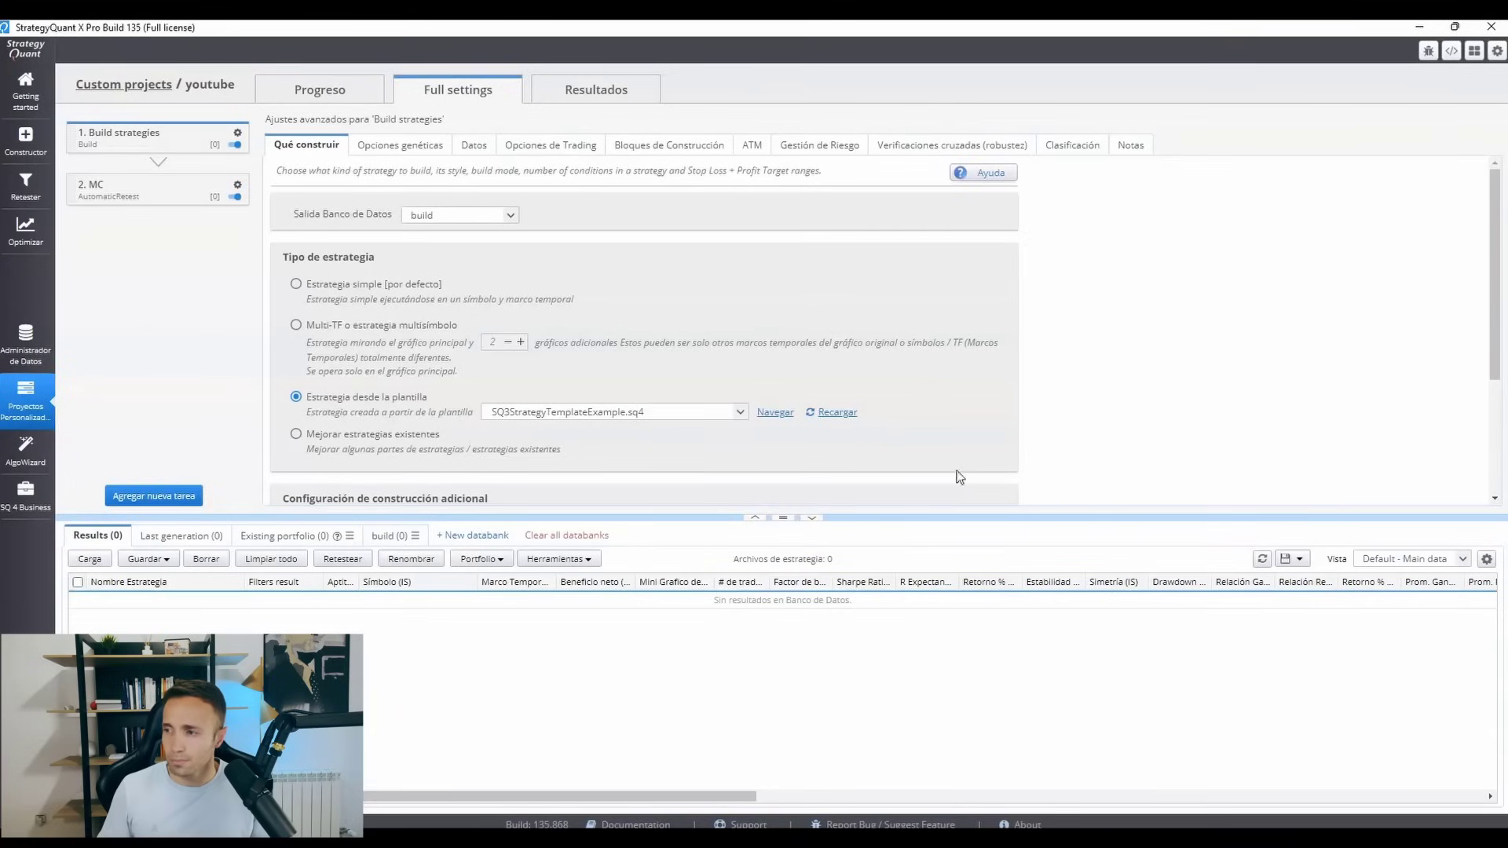
click(956, 471)
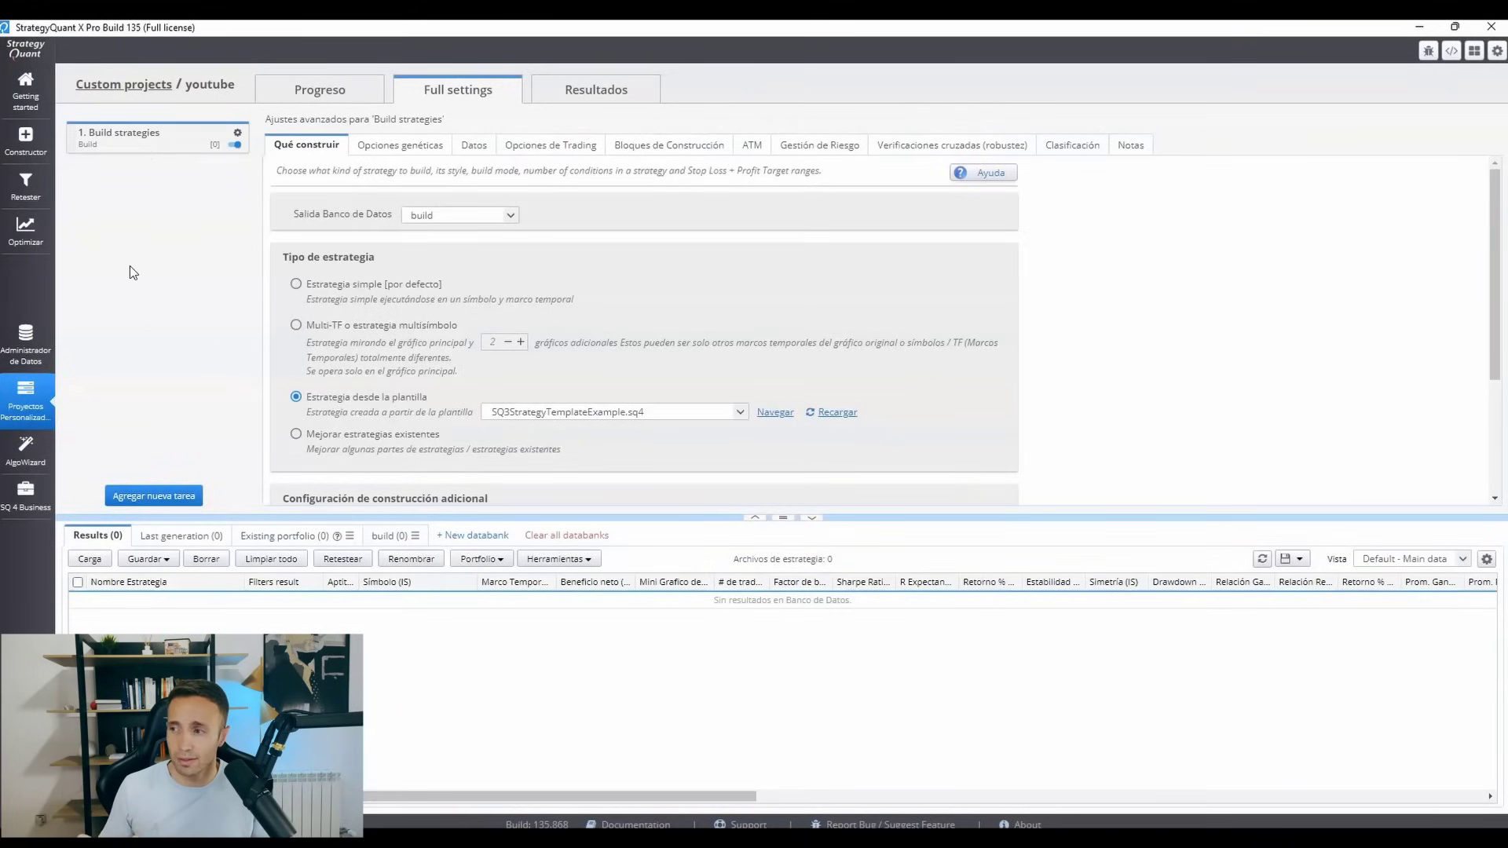
Set the Build strategies task's backtest end date to 2015.12.31.
click(472, 147)
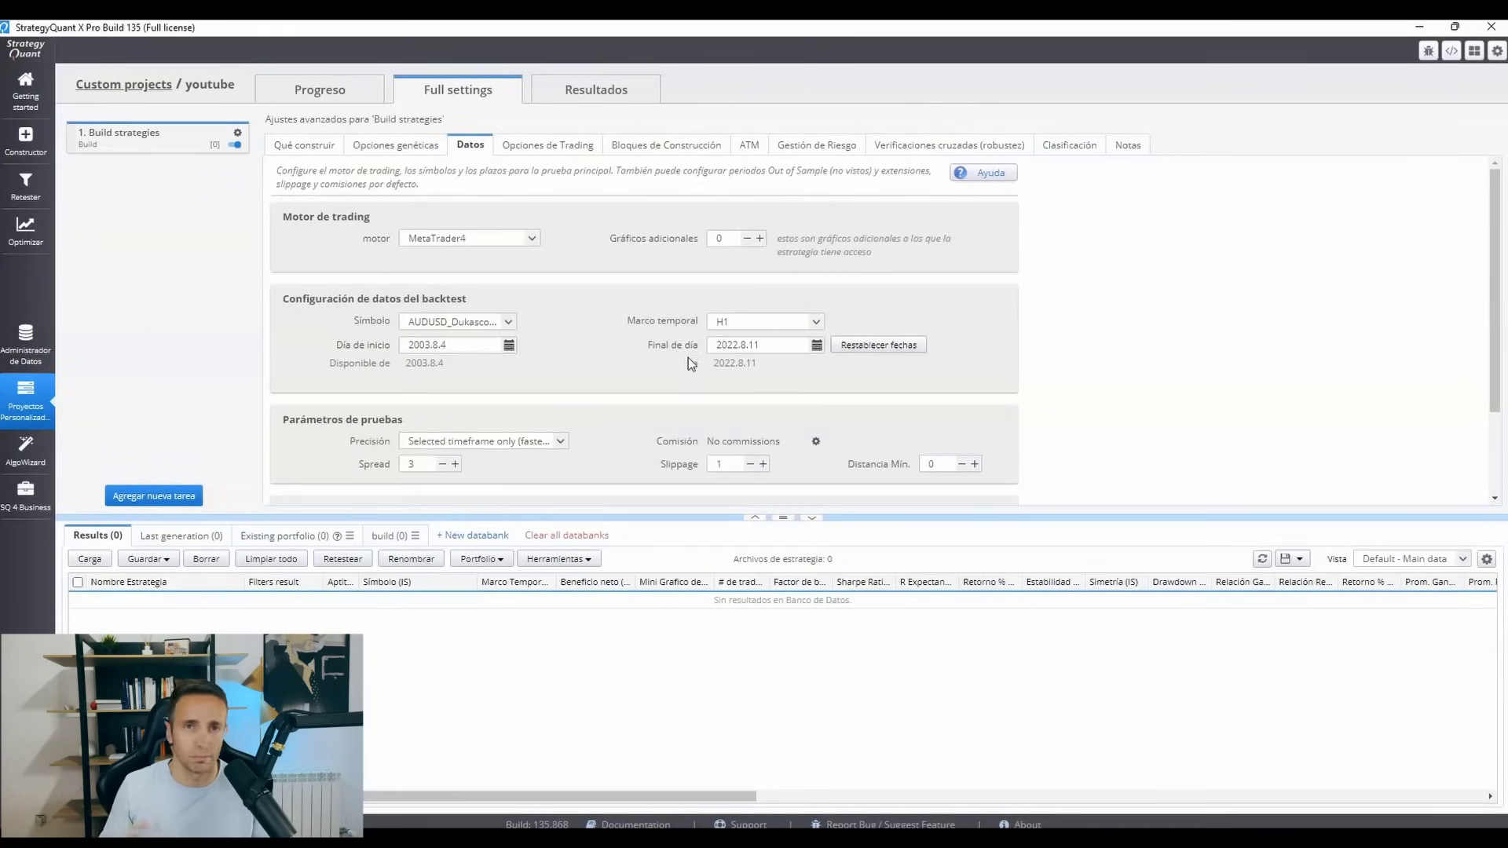
click(817, 345)
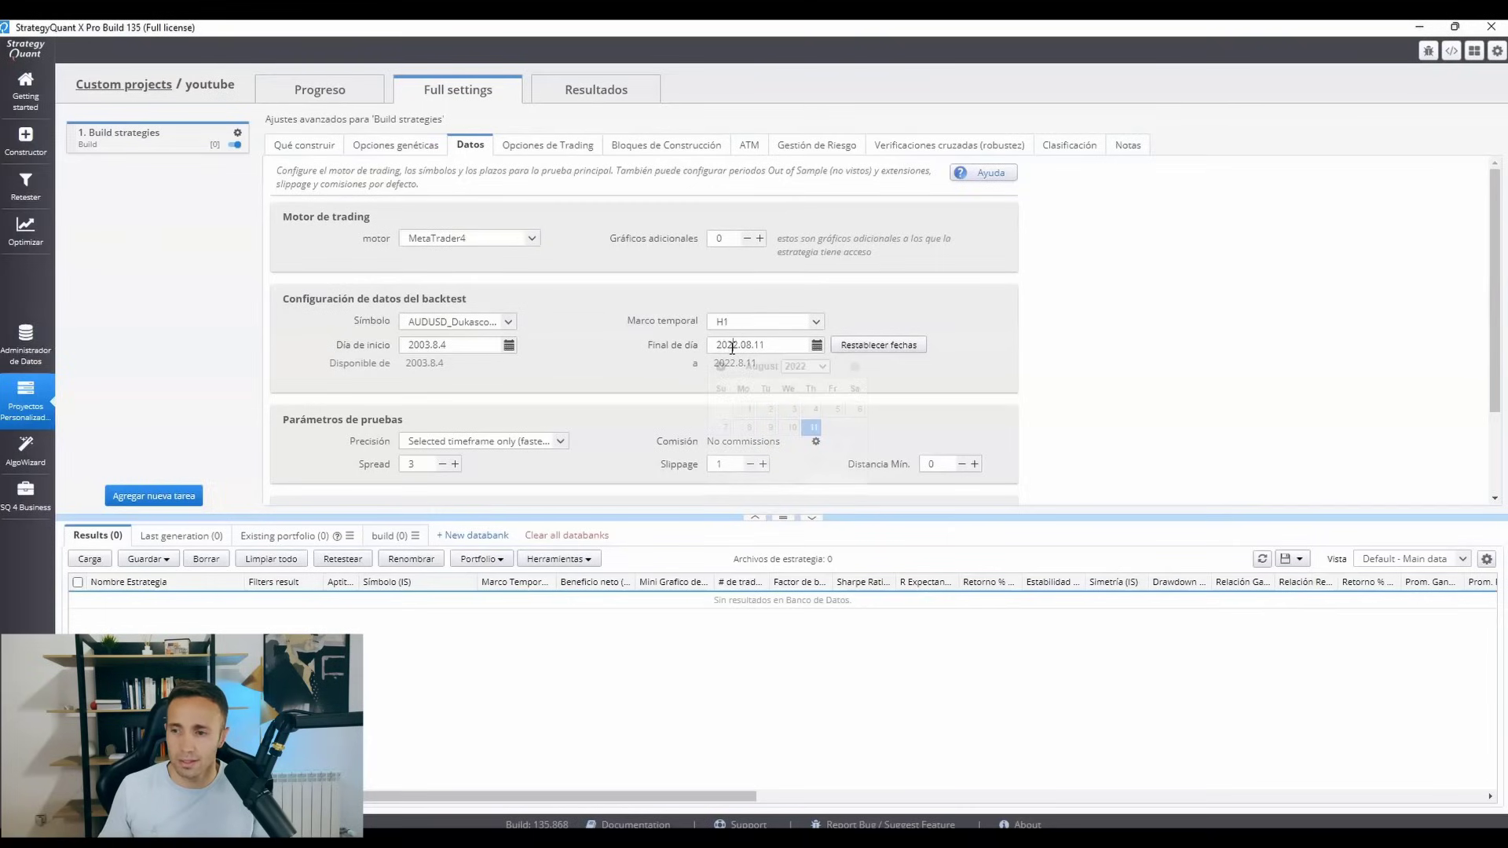
click(822, 366)
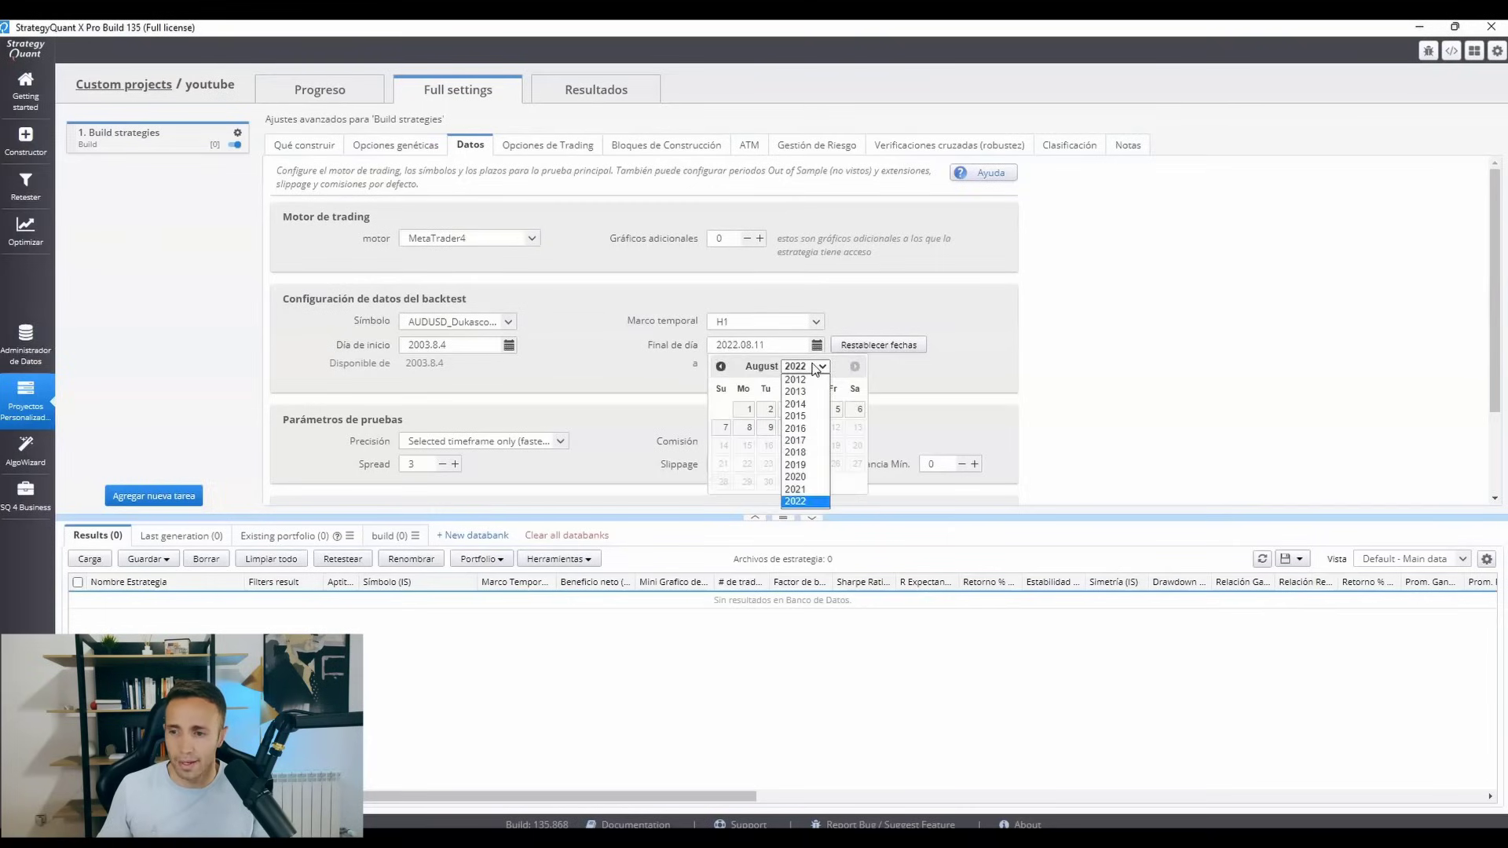
click(800, 415)
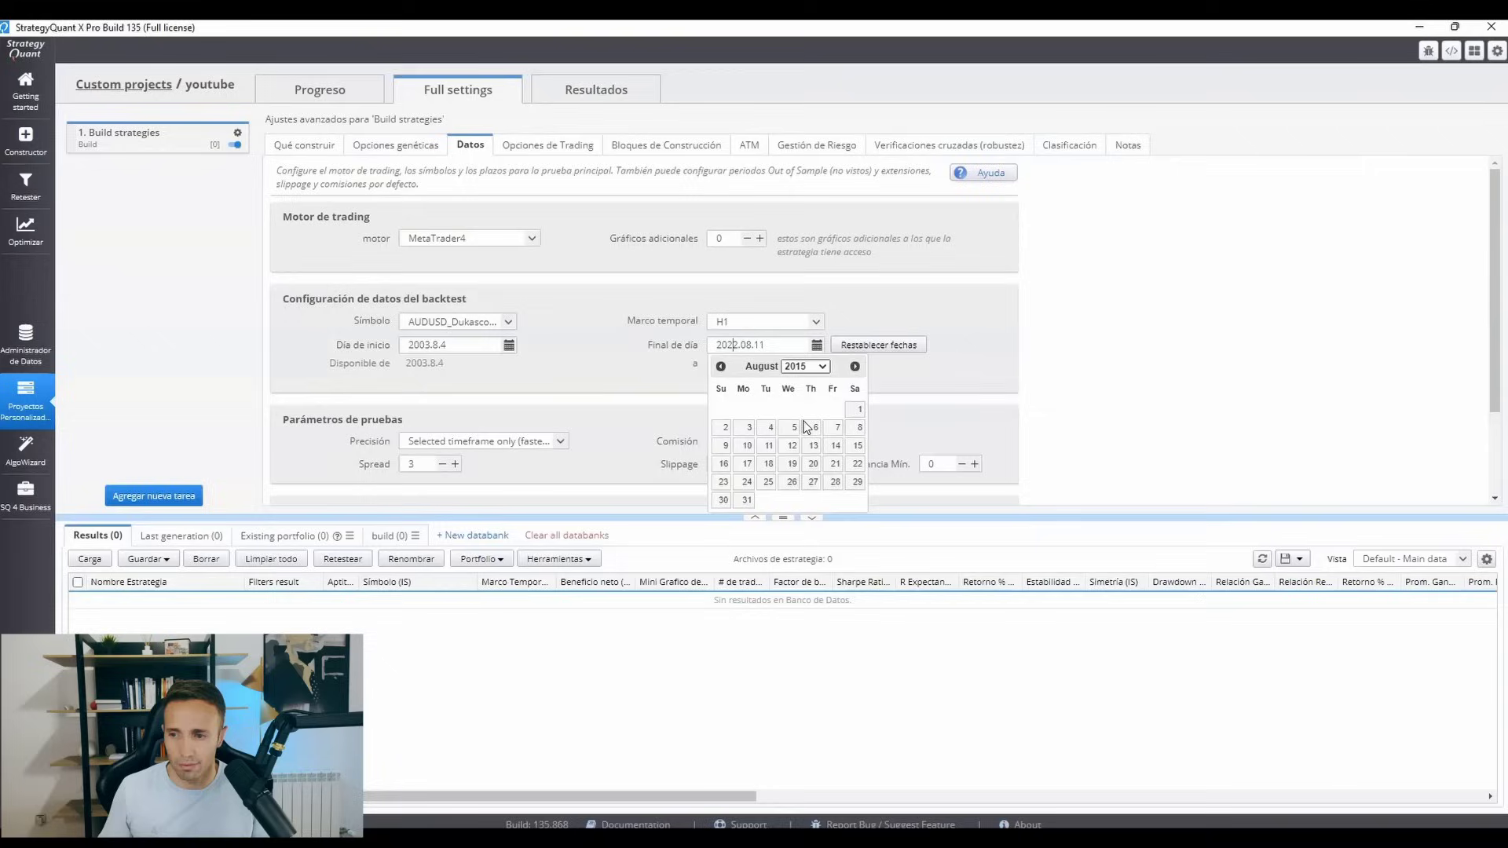
click(855, 366)
click(855, 366)
click(854, 366)
click(855, 366)
click(811, 482)
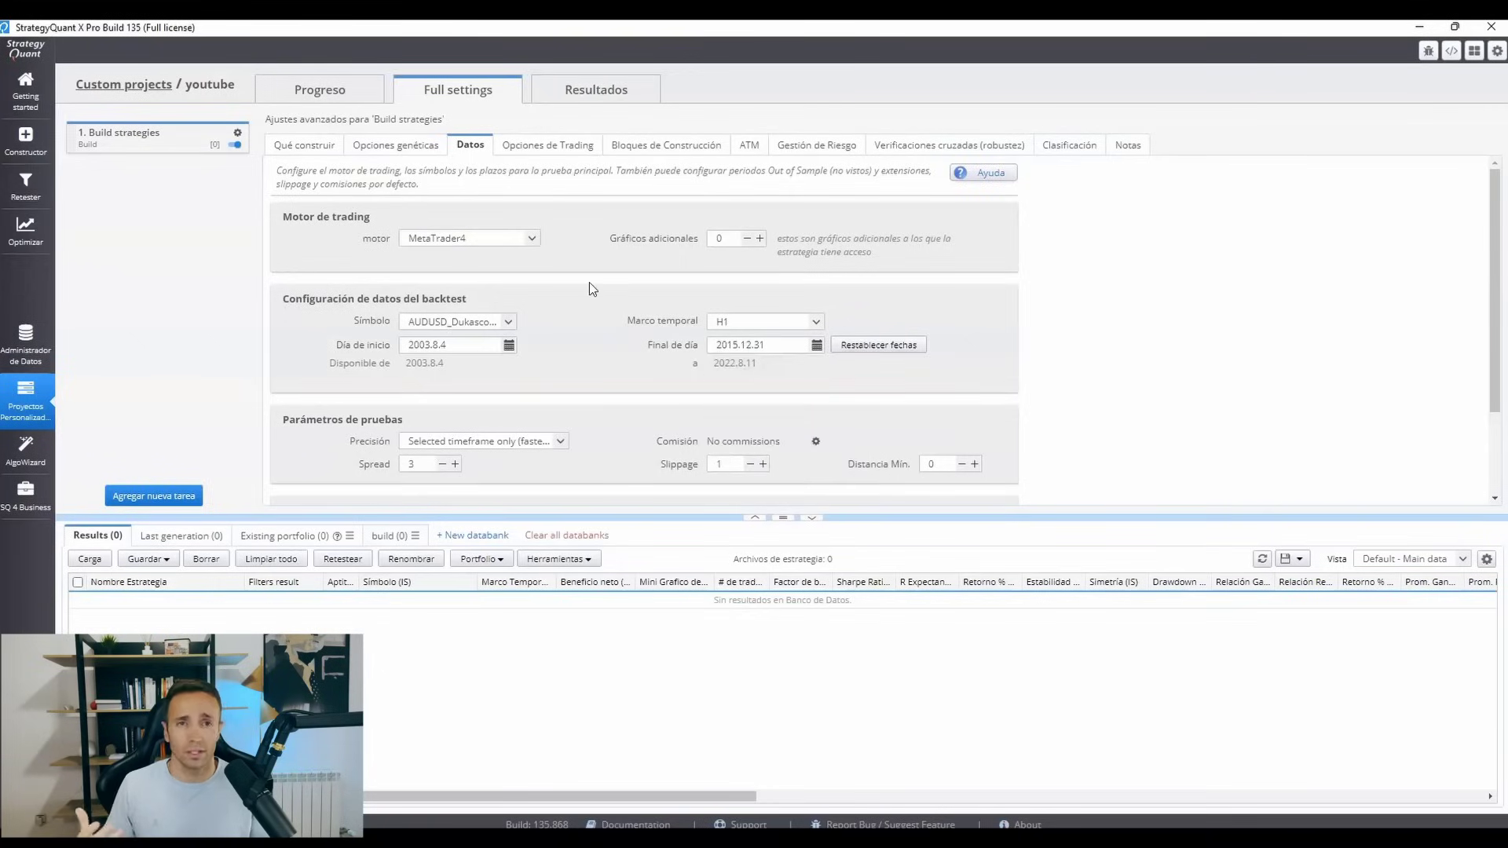
Add an Automatic retest task to the project after the Build strategies task.
click(162, 496)
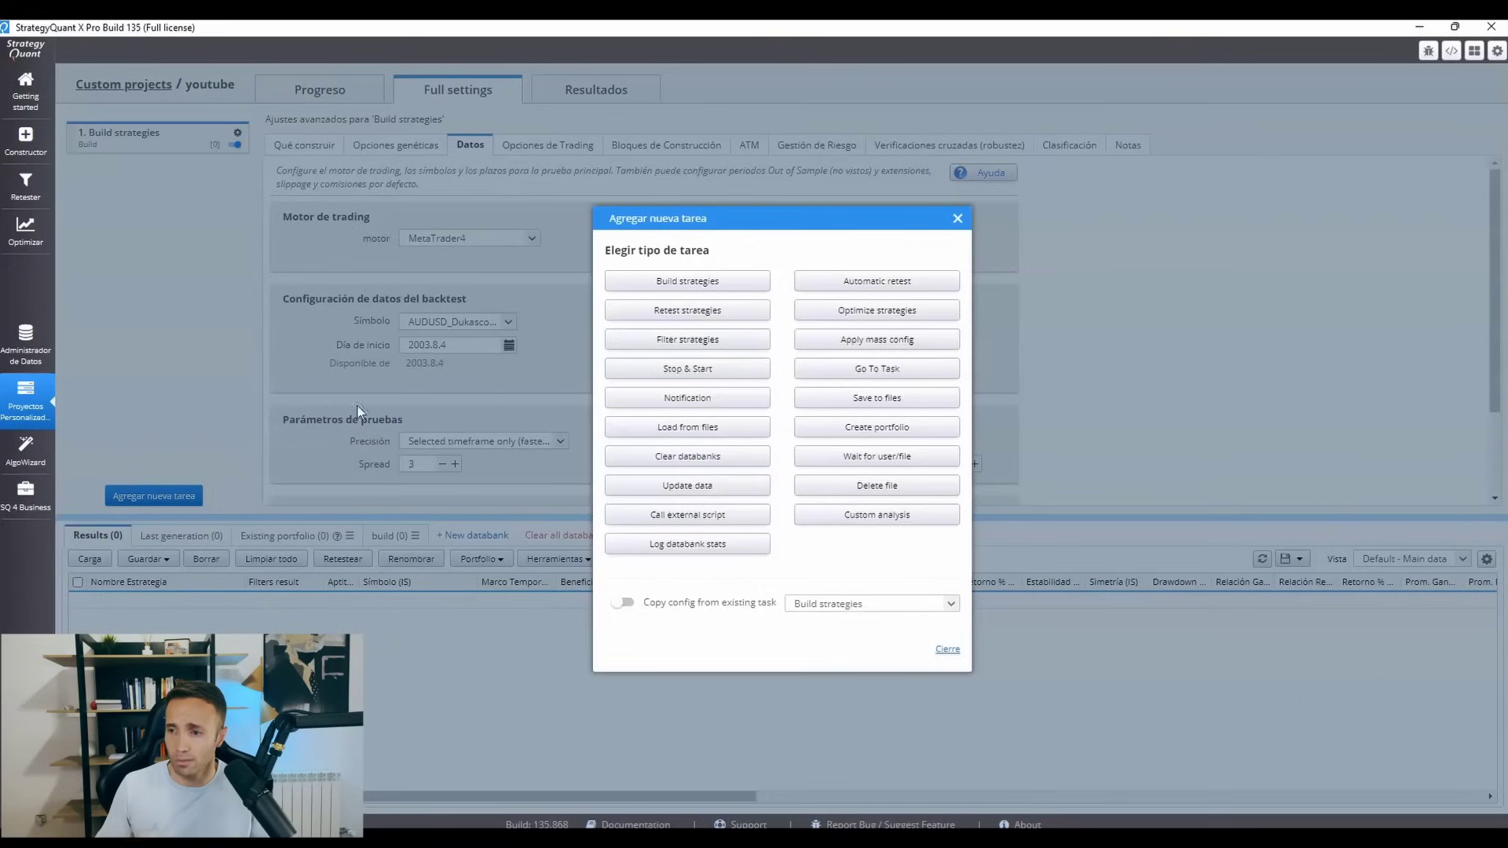
click(887, 294)
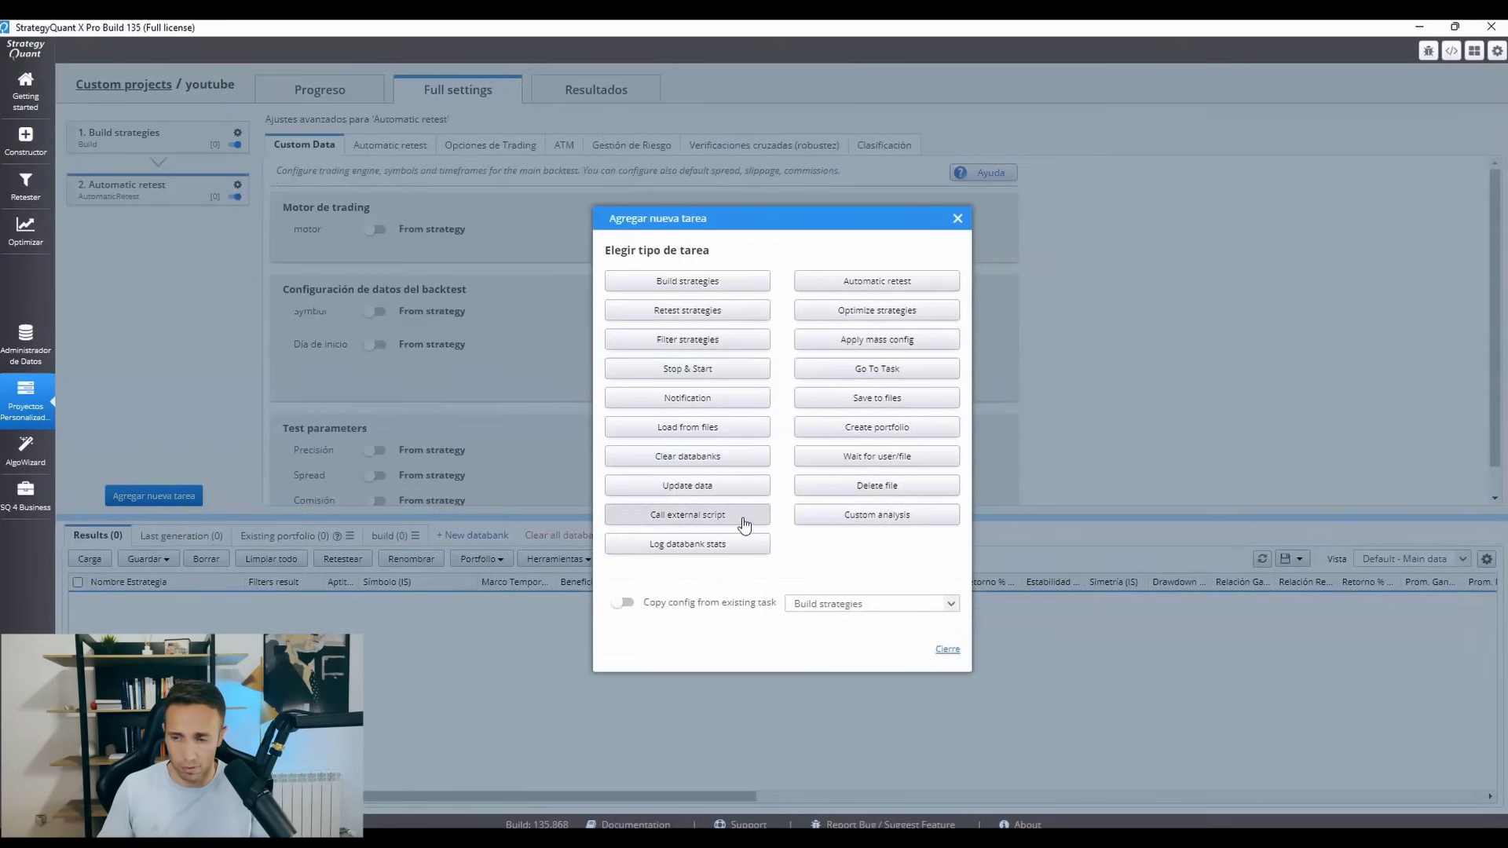
click(958, 219)
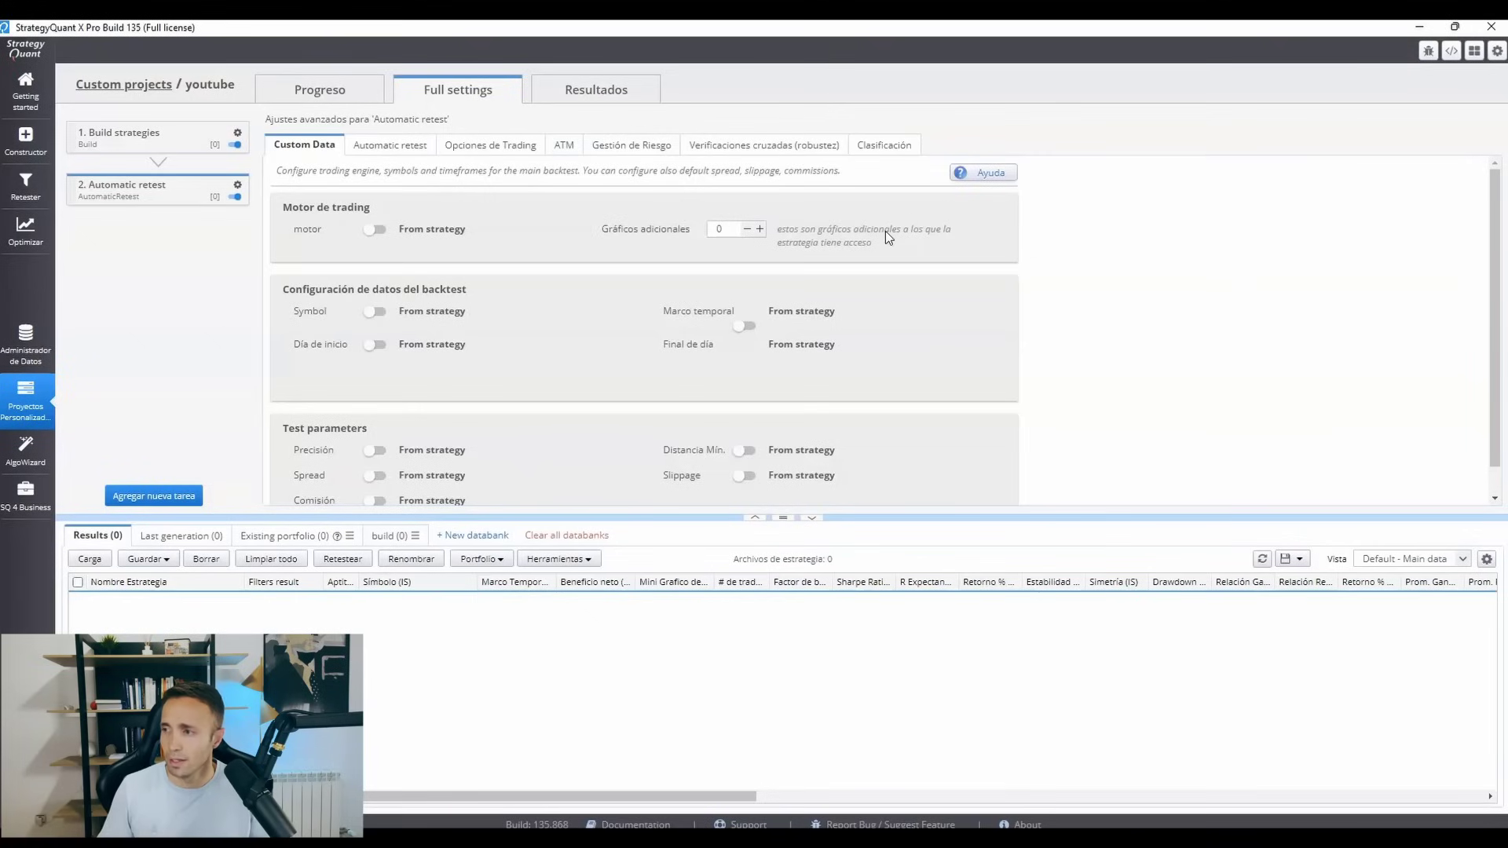
Rename the new Automatic retest task as OOS.
click(238, 186)
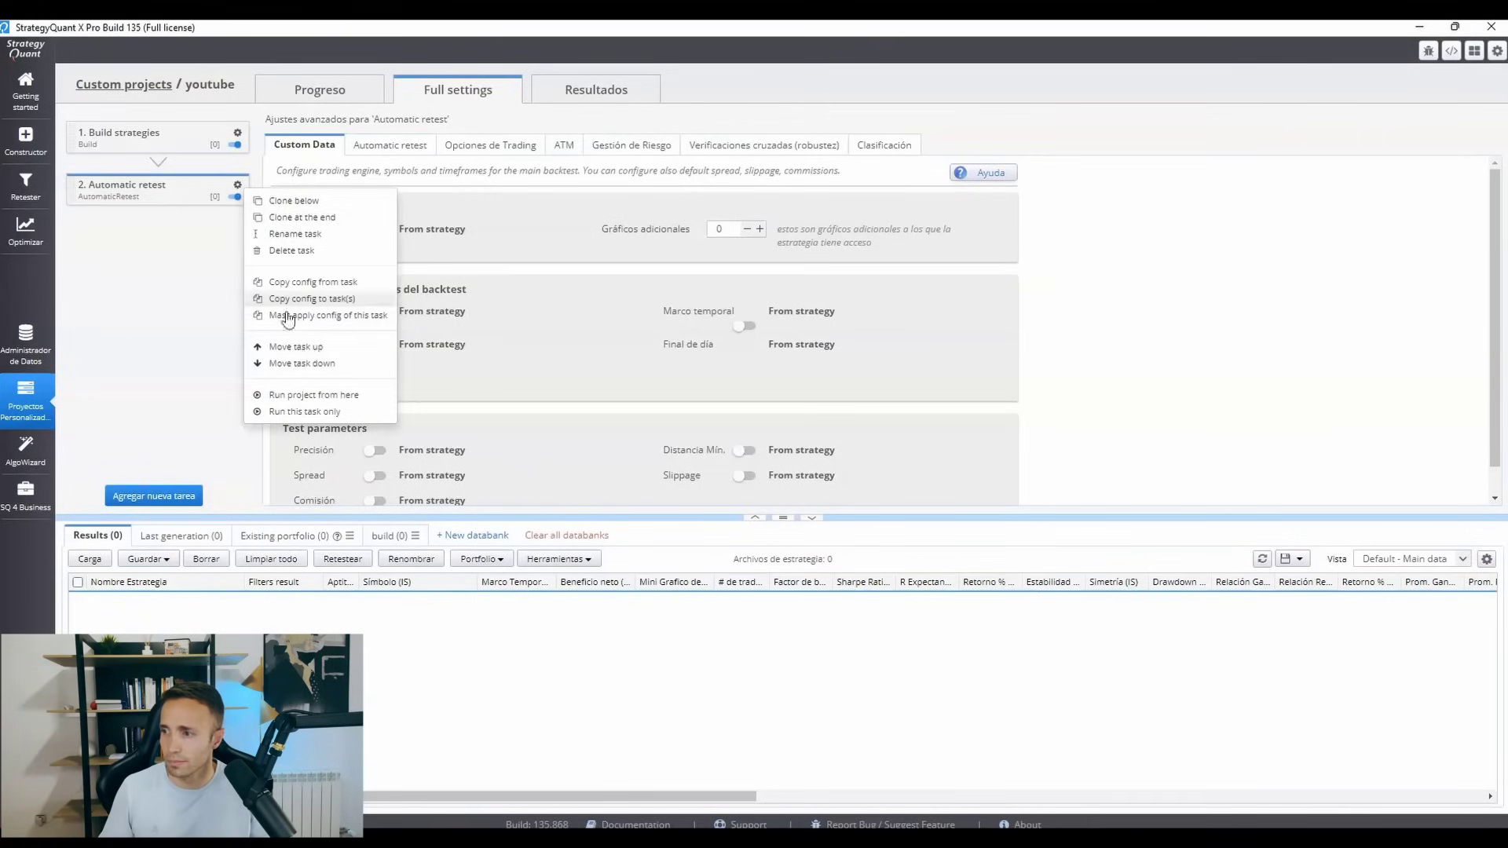
click(294, 233)
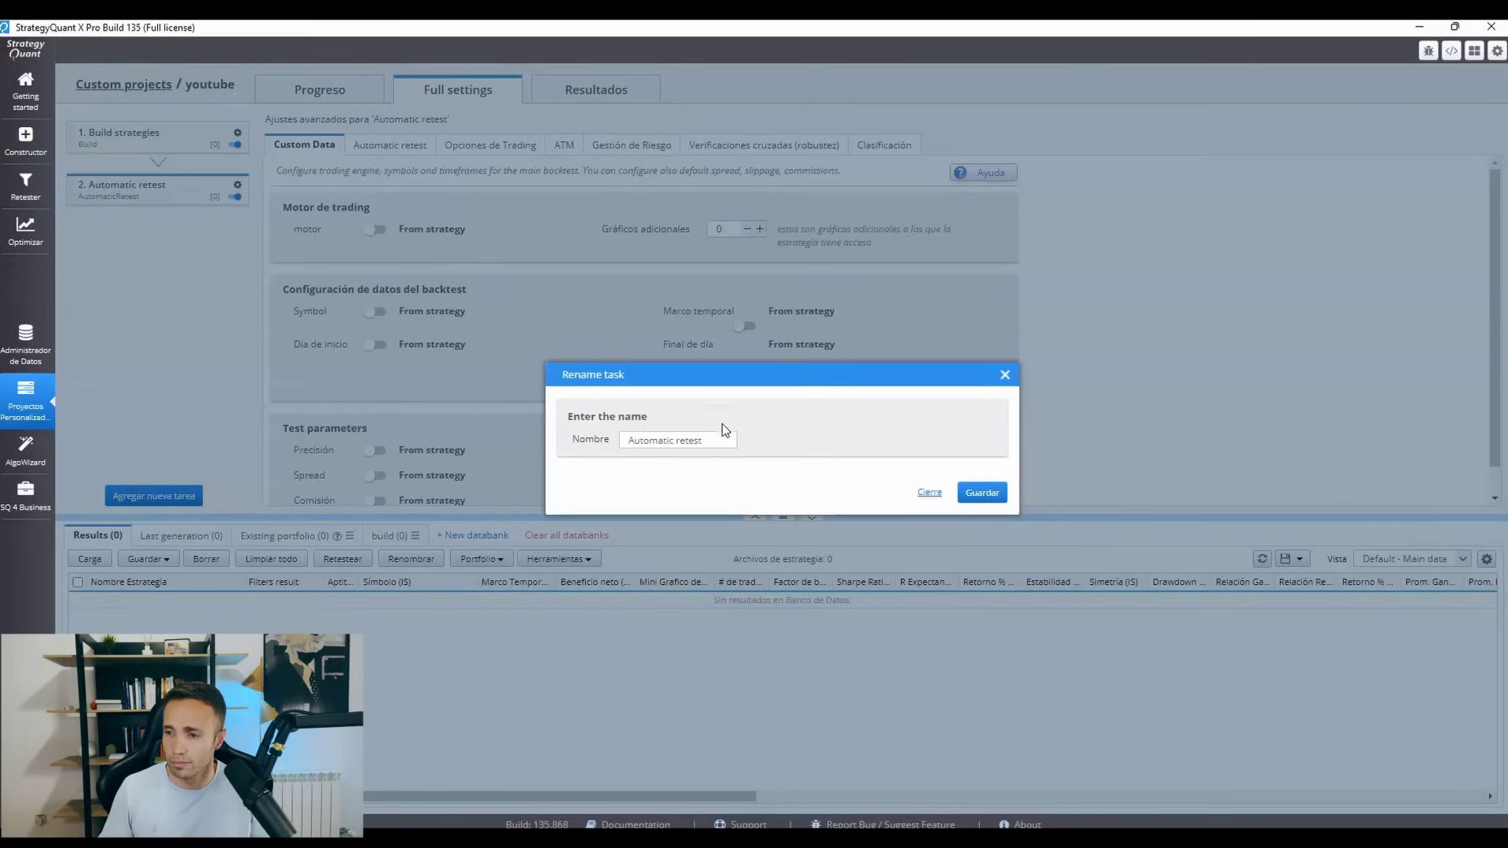
drag(722, 438, 551, 429)
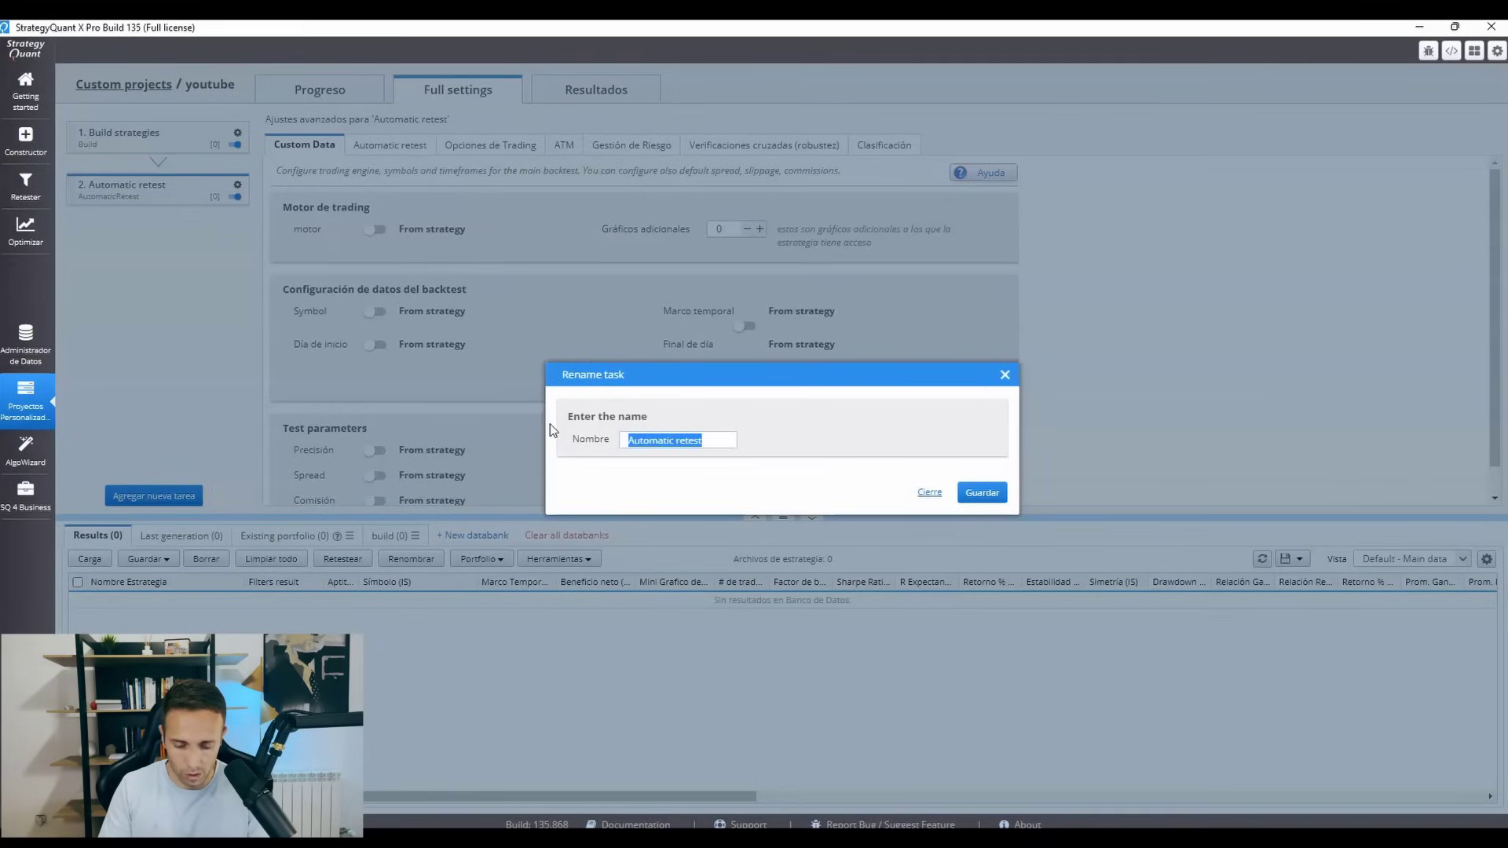
text(OOS)
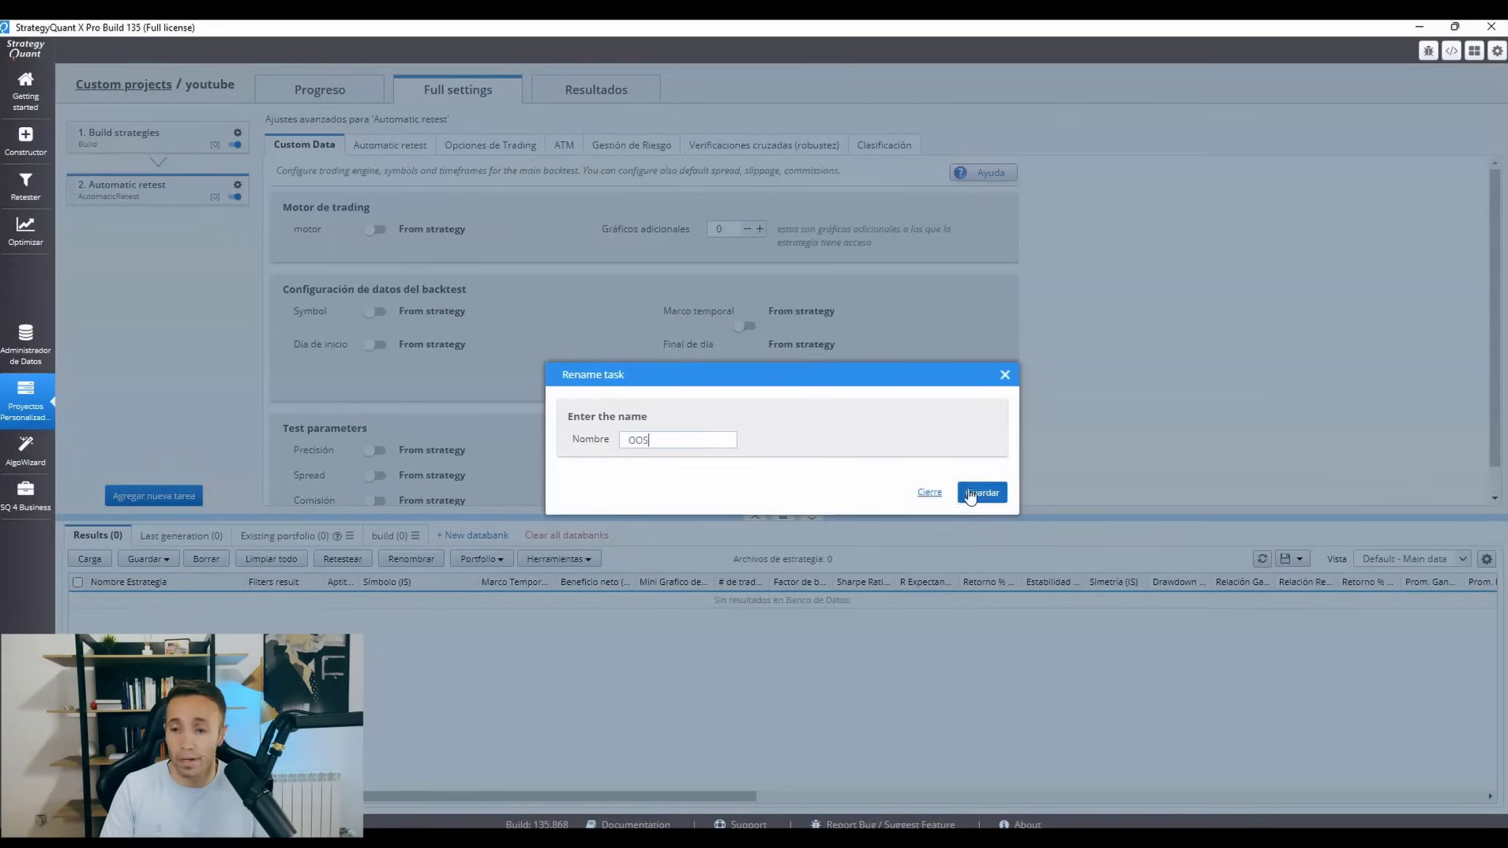
click(981, 493)
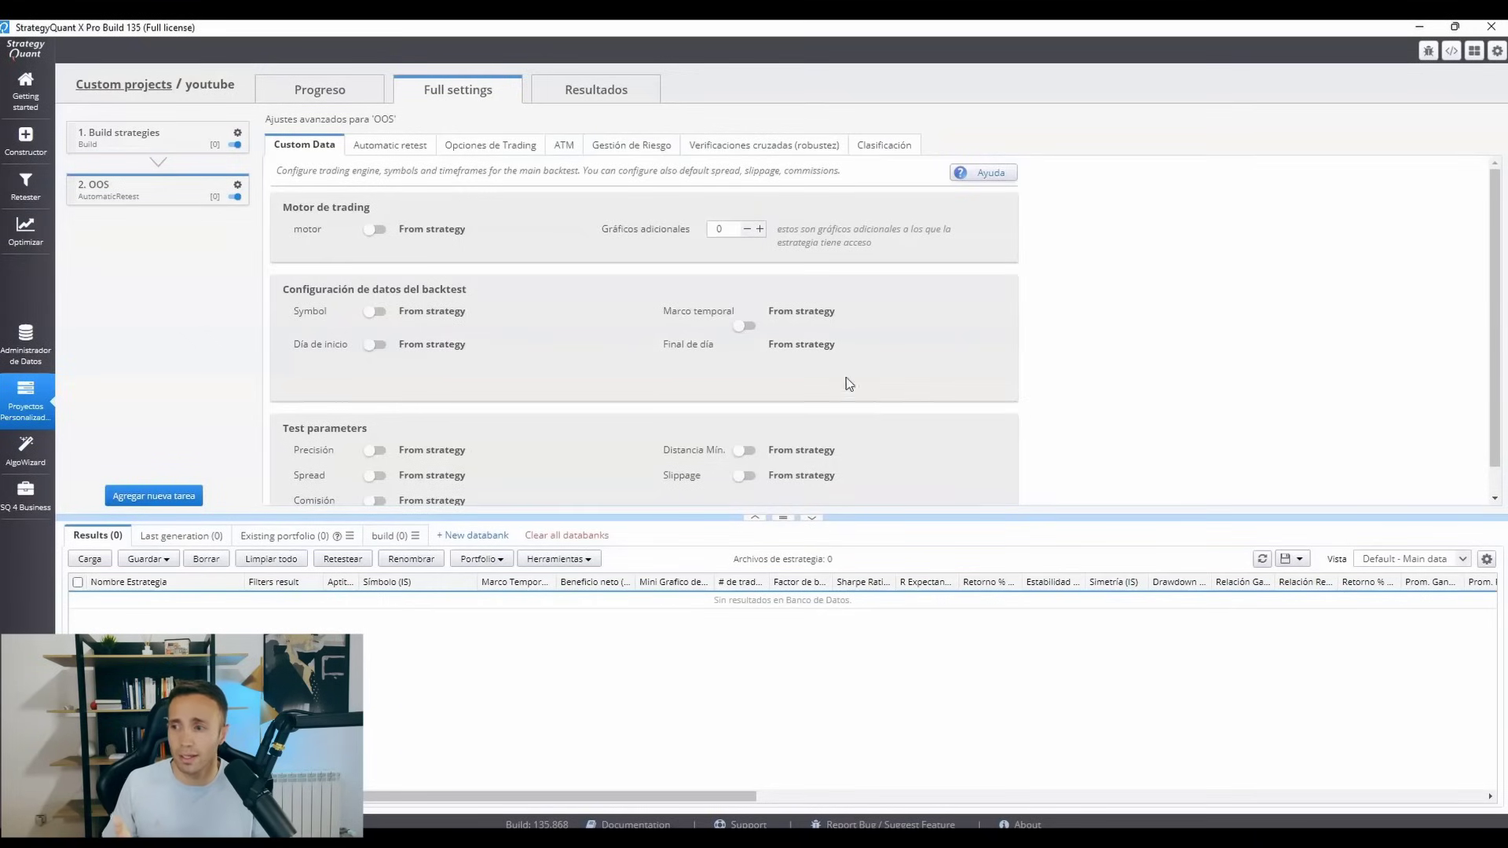
Enable custom backtest dates for the OOS task and set them from 2016.01.01 to 2022.08.19.
click(375, 346)
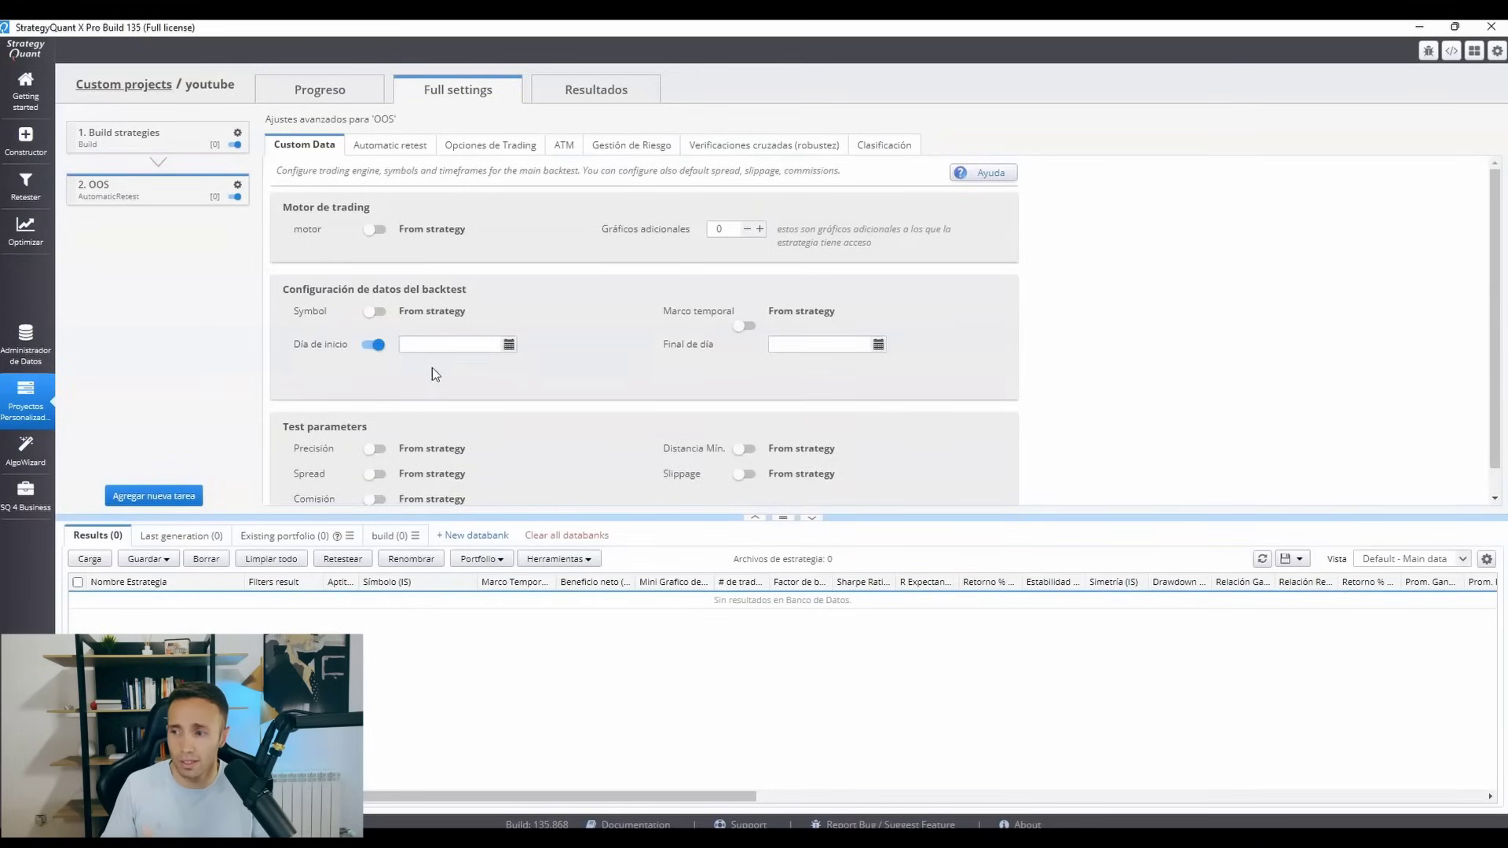
click(510, 347)
click(497, 365)
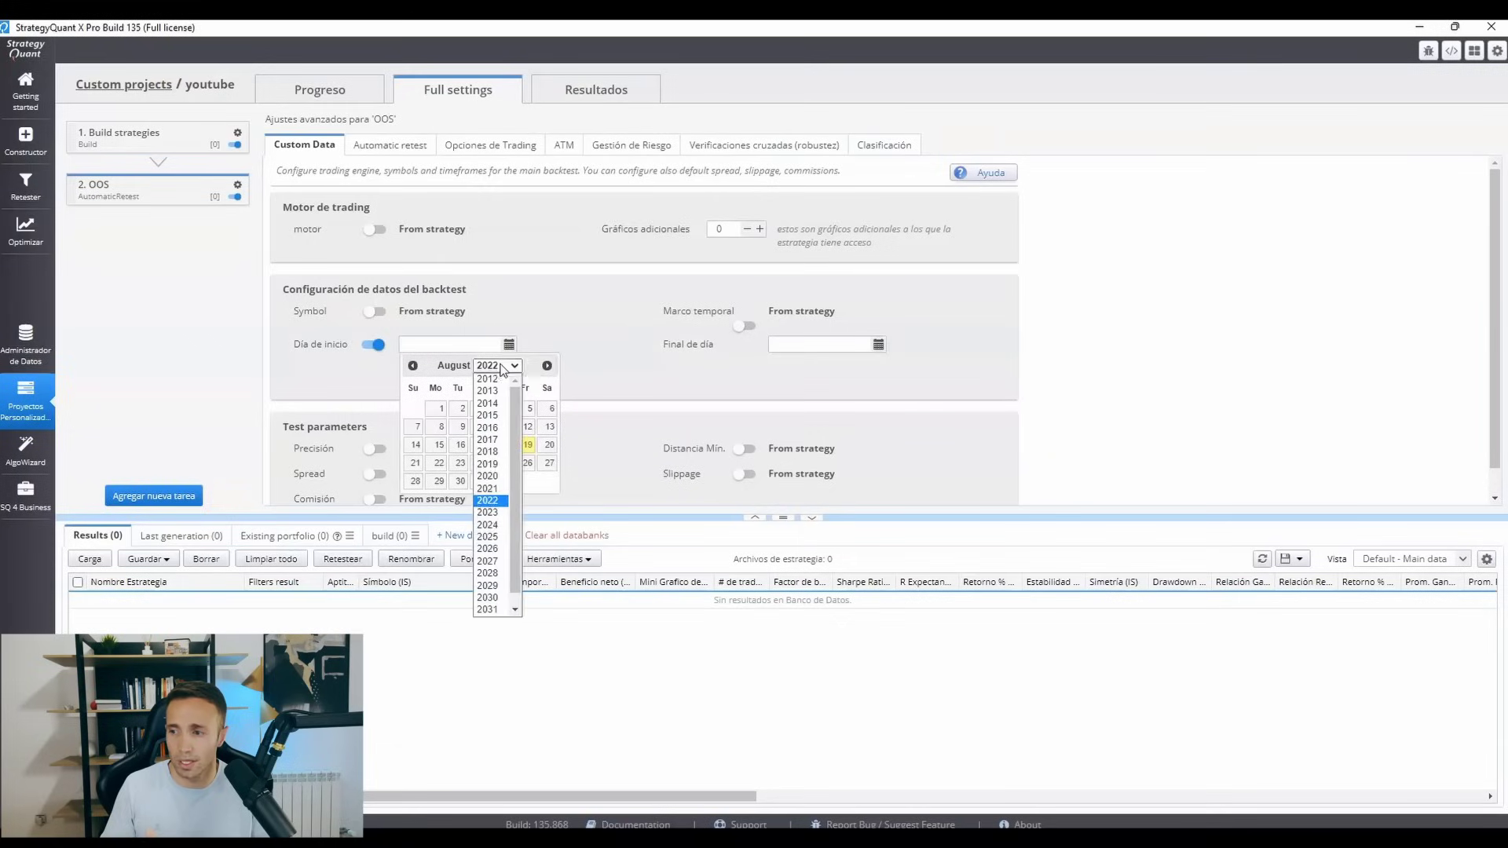
click(488, 427)
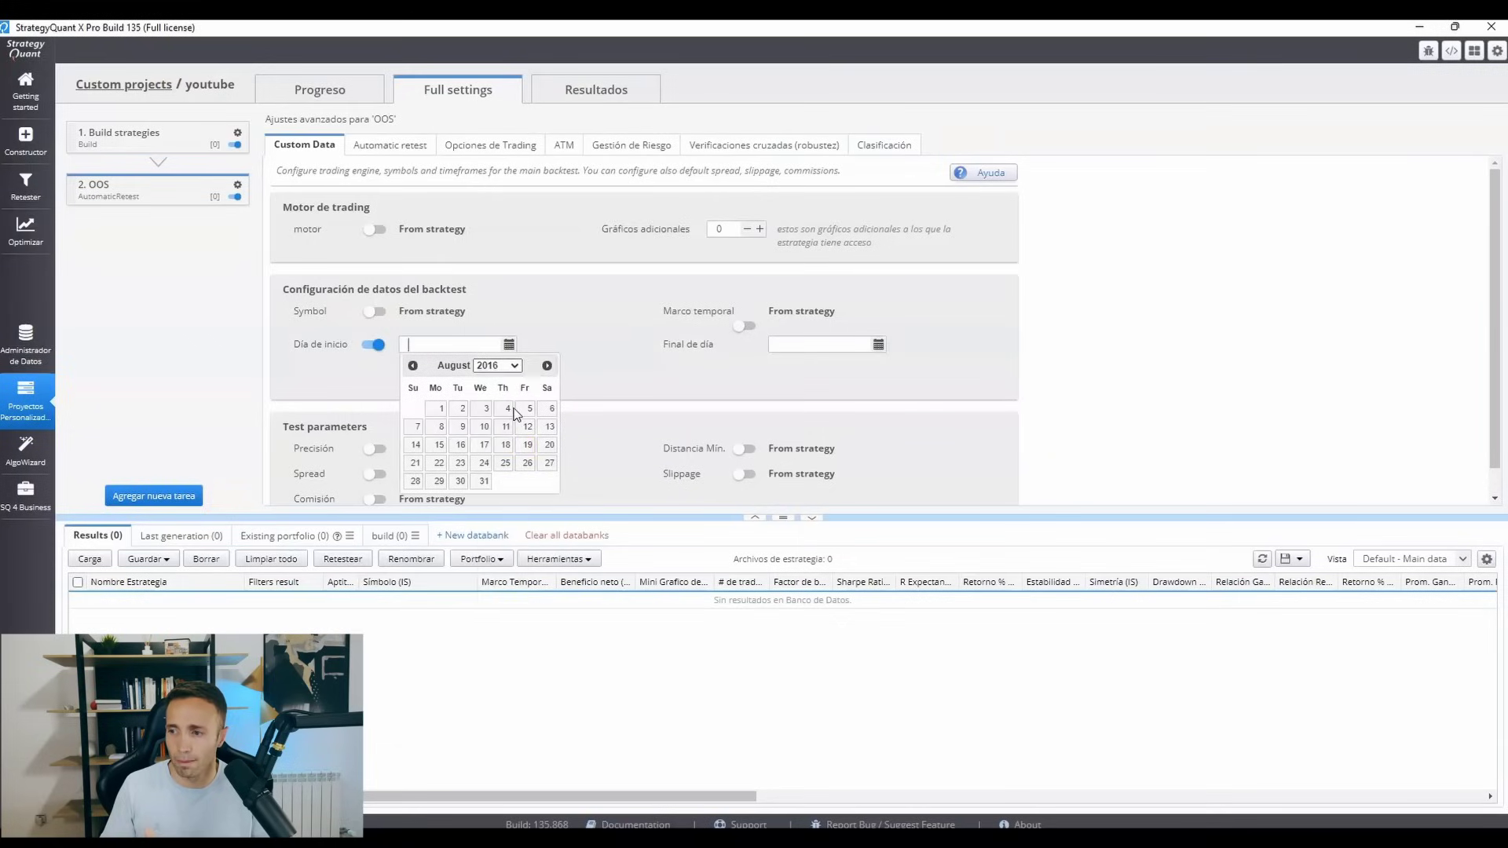
click(414, 366)
click(414, 366)
click(414, 366)
click(414, 366)
click(414, 366)
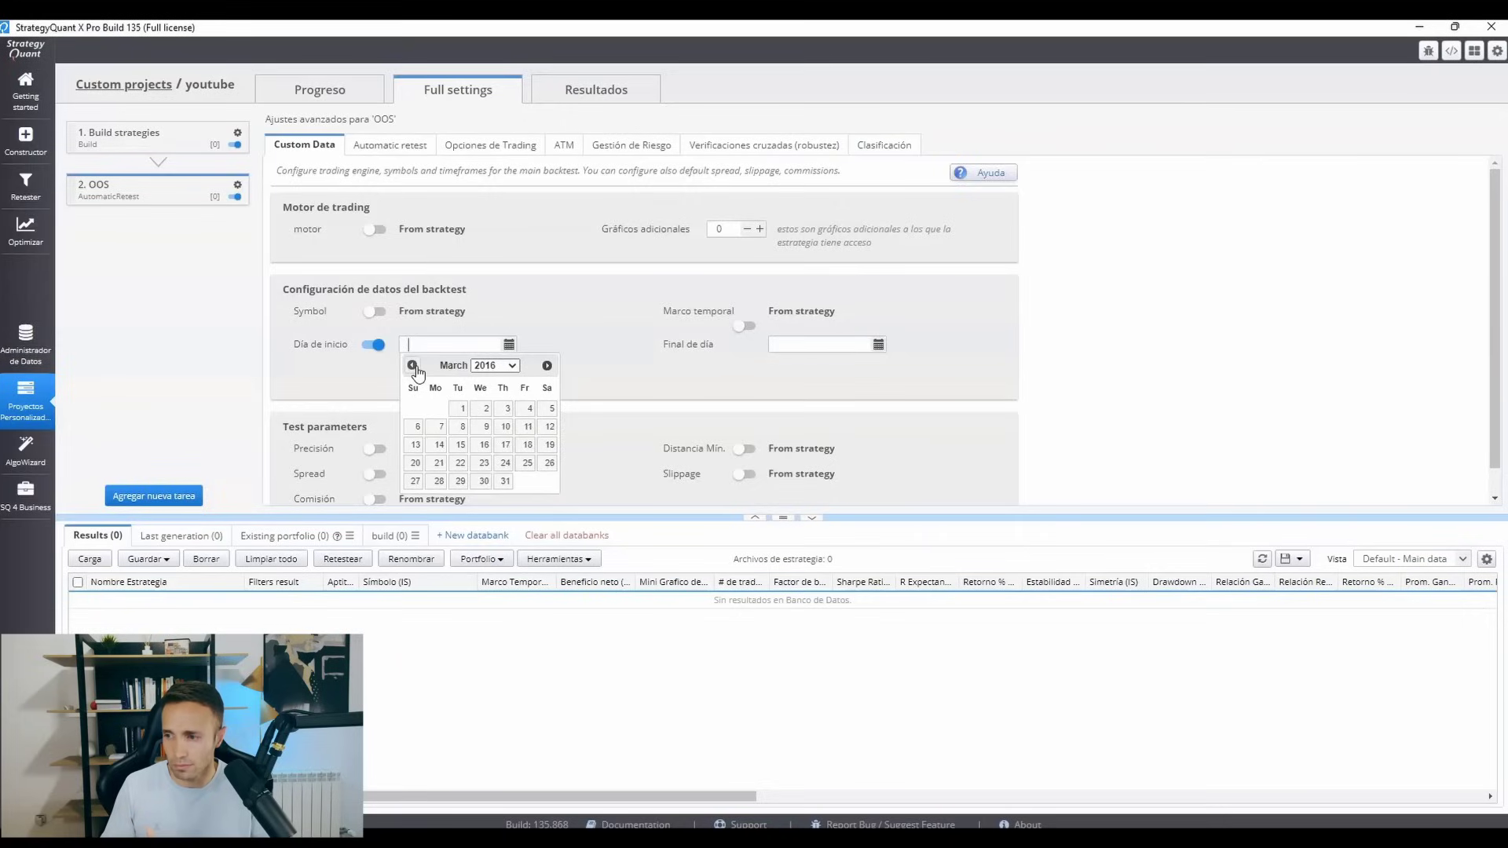
click(414, 366)
click(414, 366)
click(525, 410)
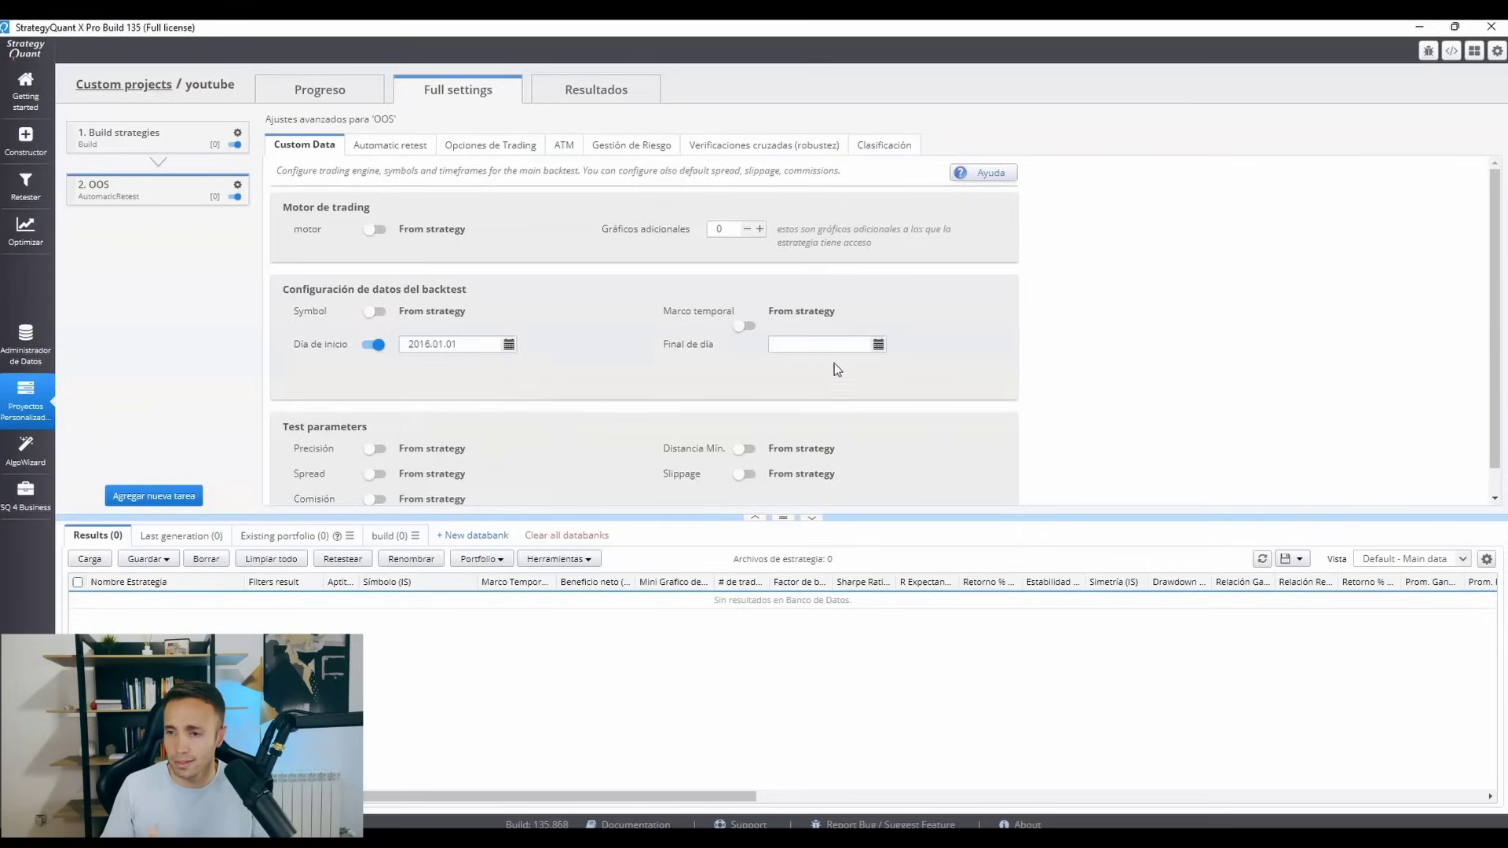
click(878, 346)
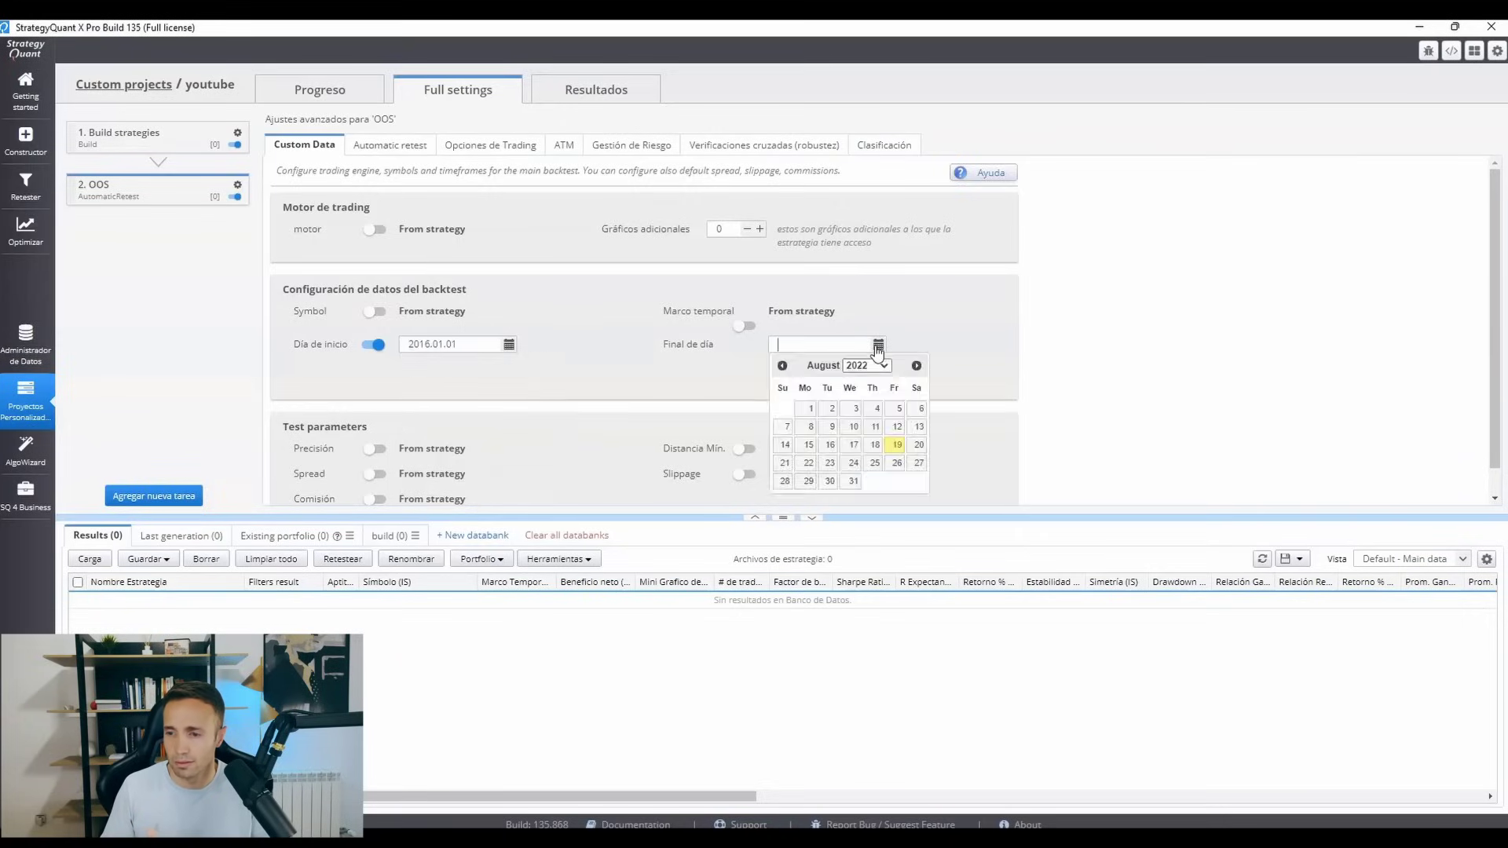
click(898, 445)
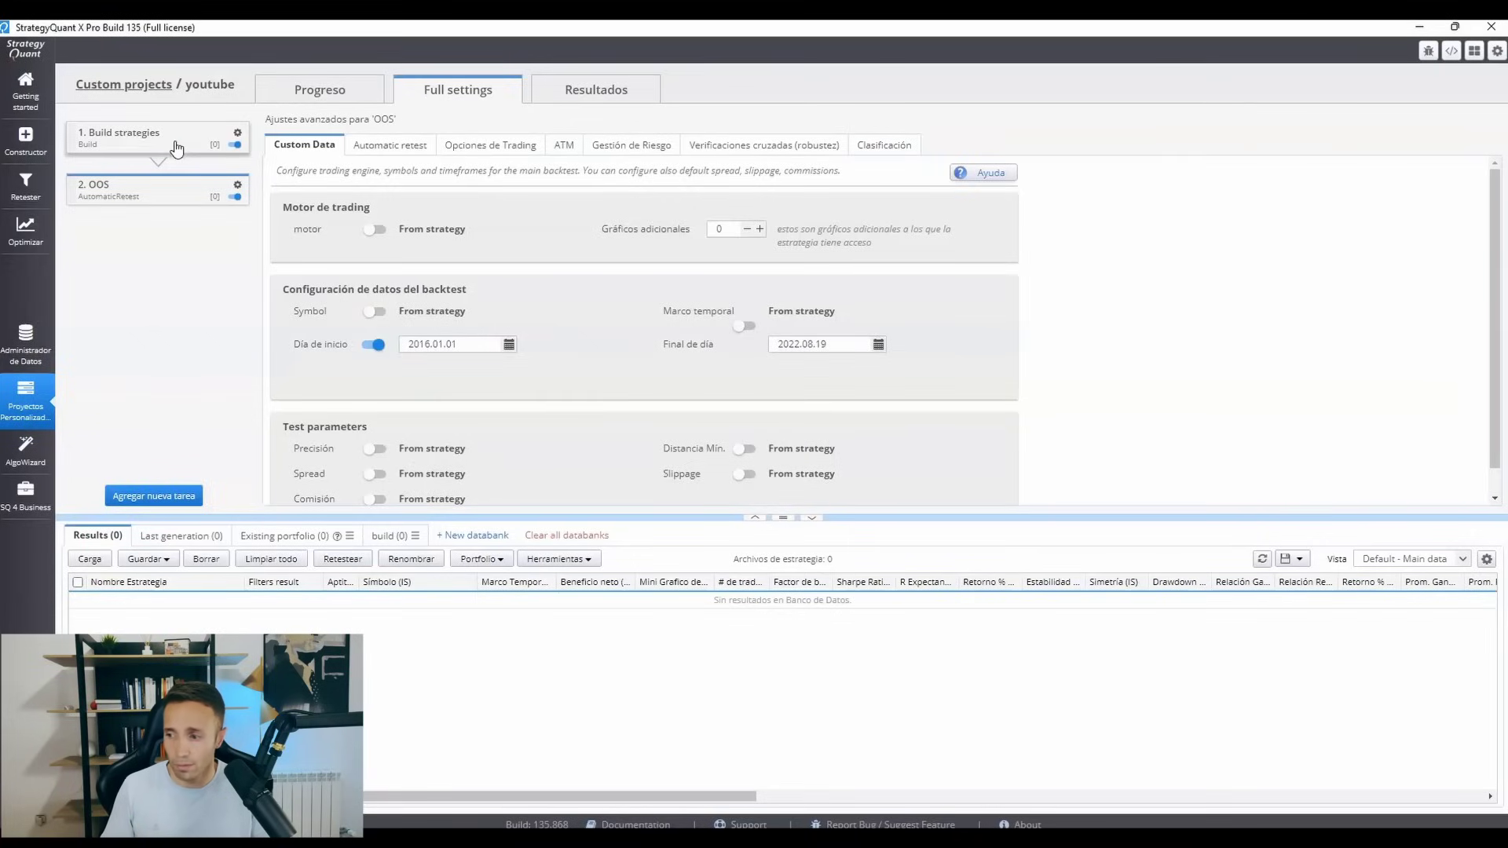
Create a new databank named OOS.
click(477, 536)
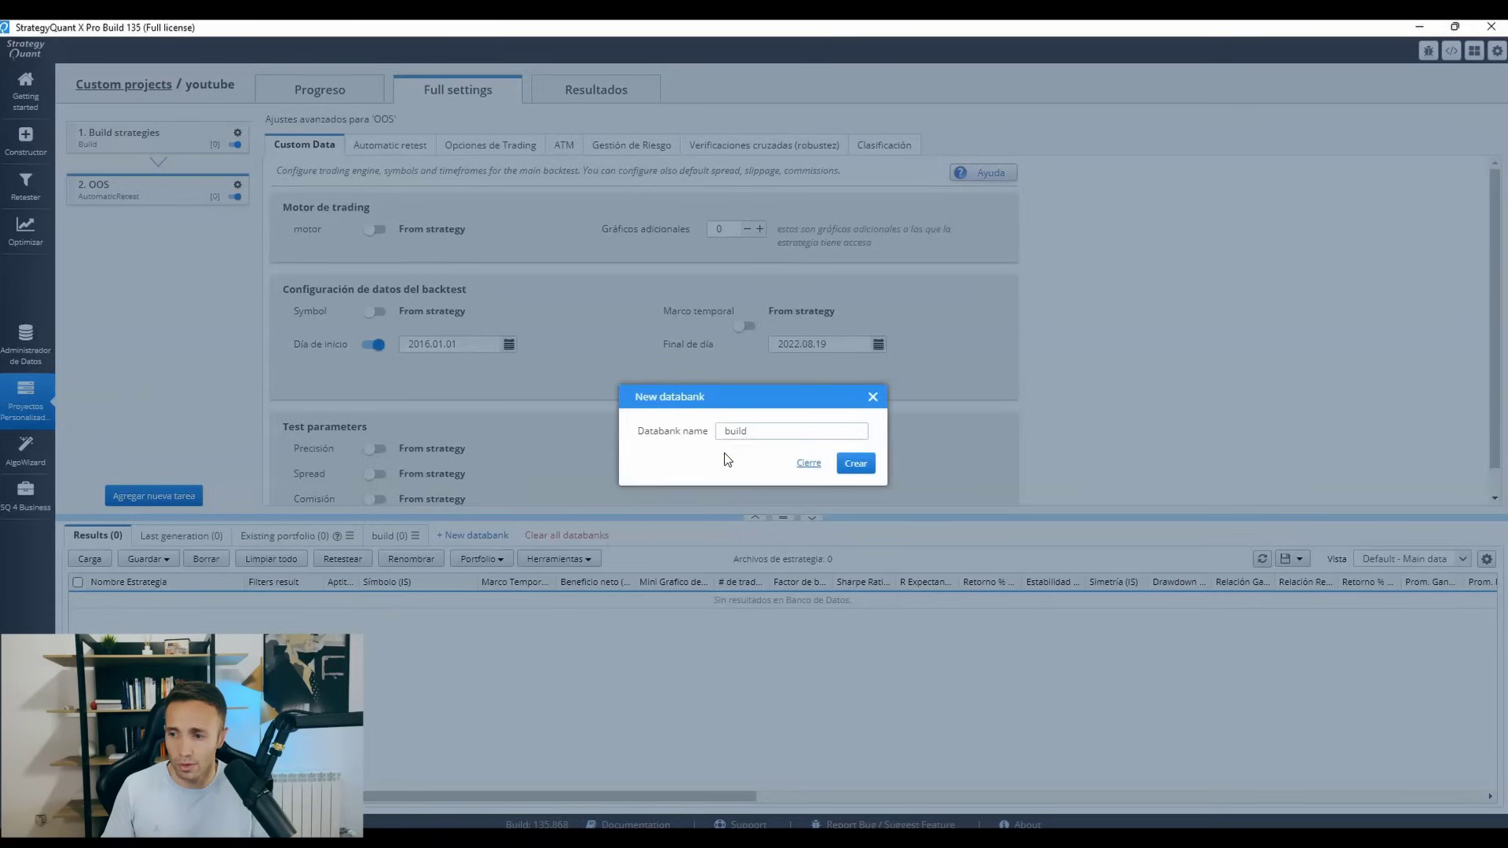
drag(748, 435, 691, 430)
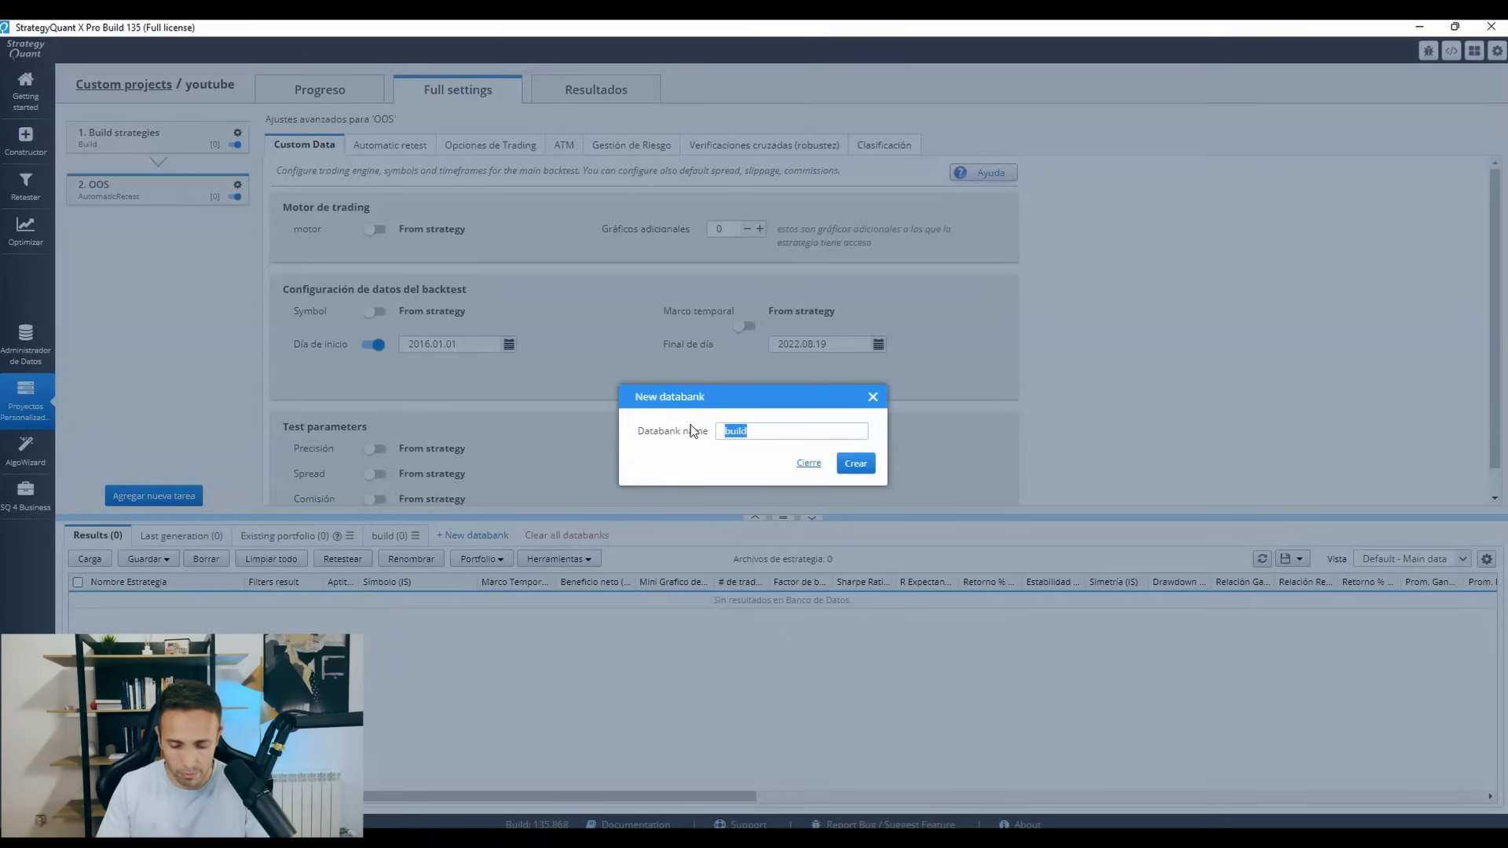
click(855, 463)
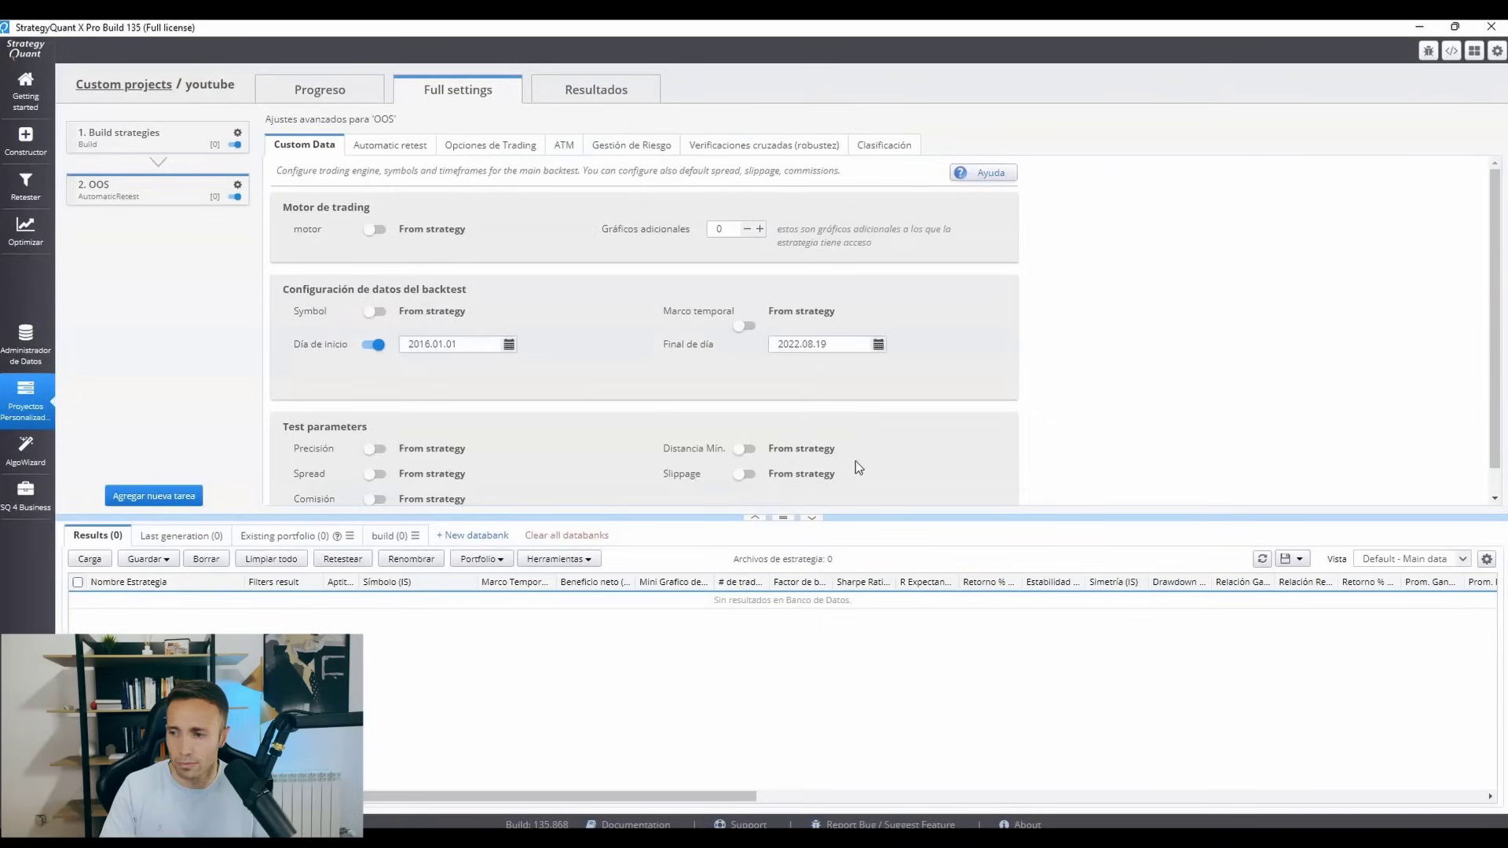
Set the OOS task's source databank to build and move the OOS databank after the build databank.
click(395, 148)
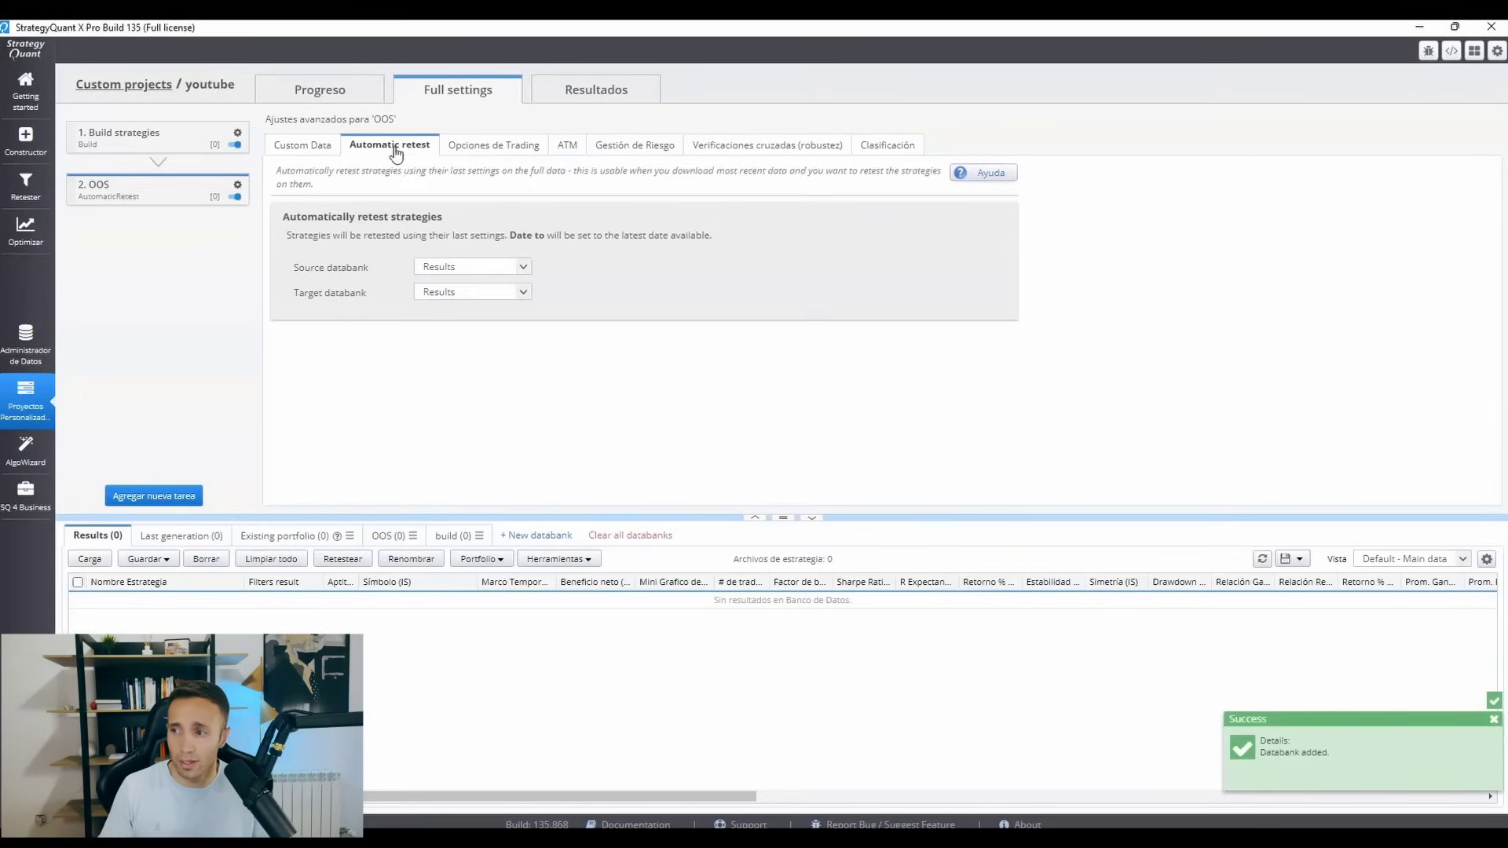
click(442, 270)
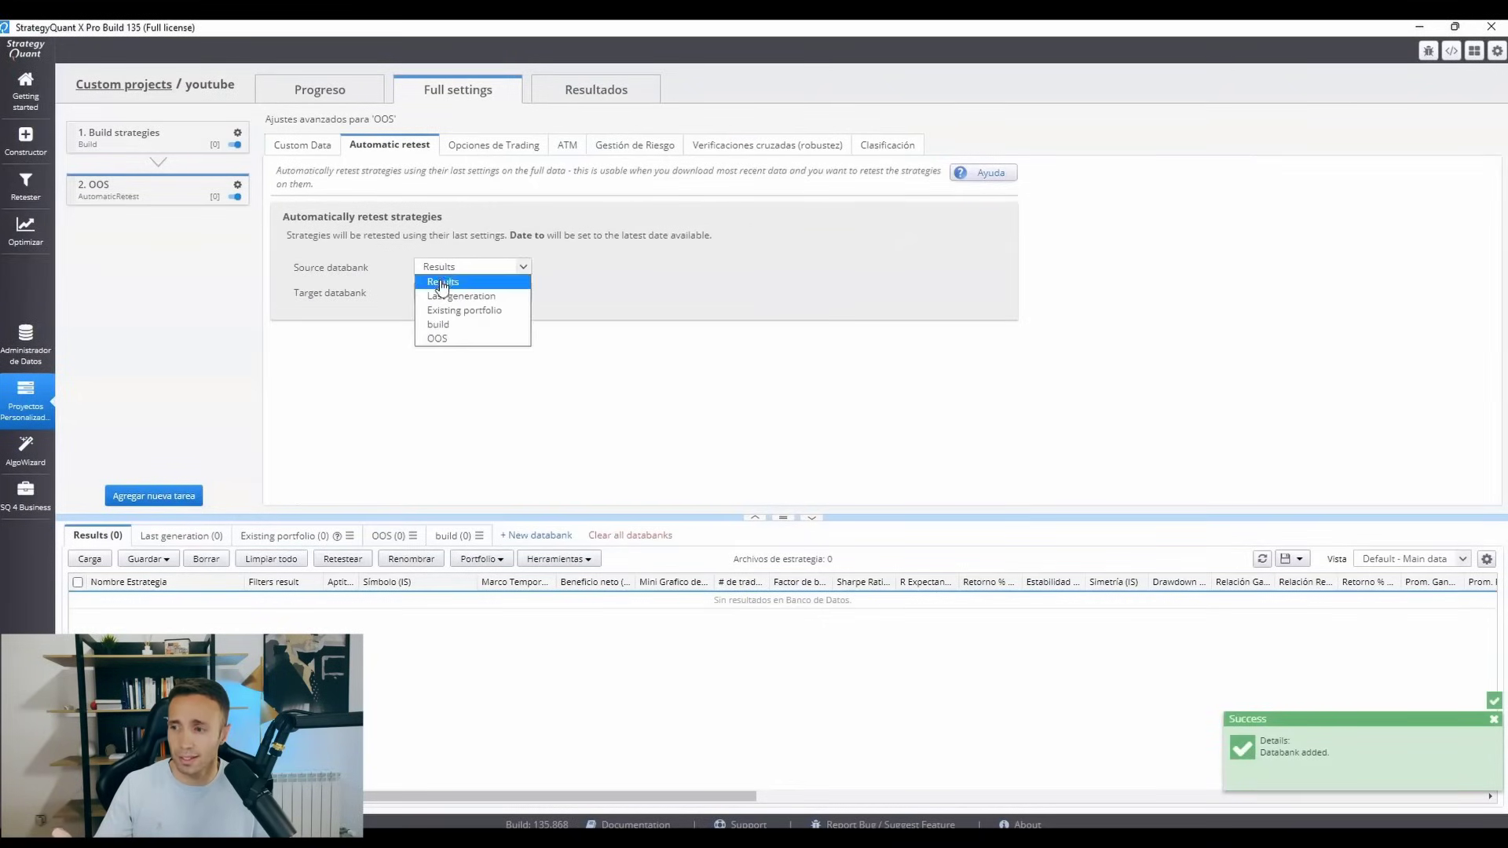
click(442, 325)
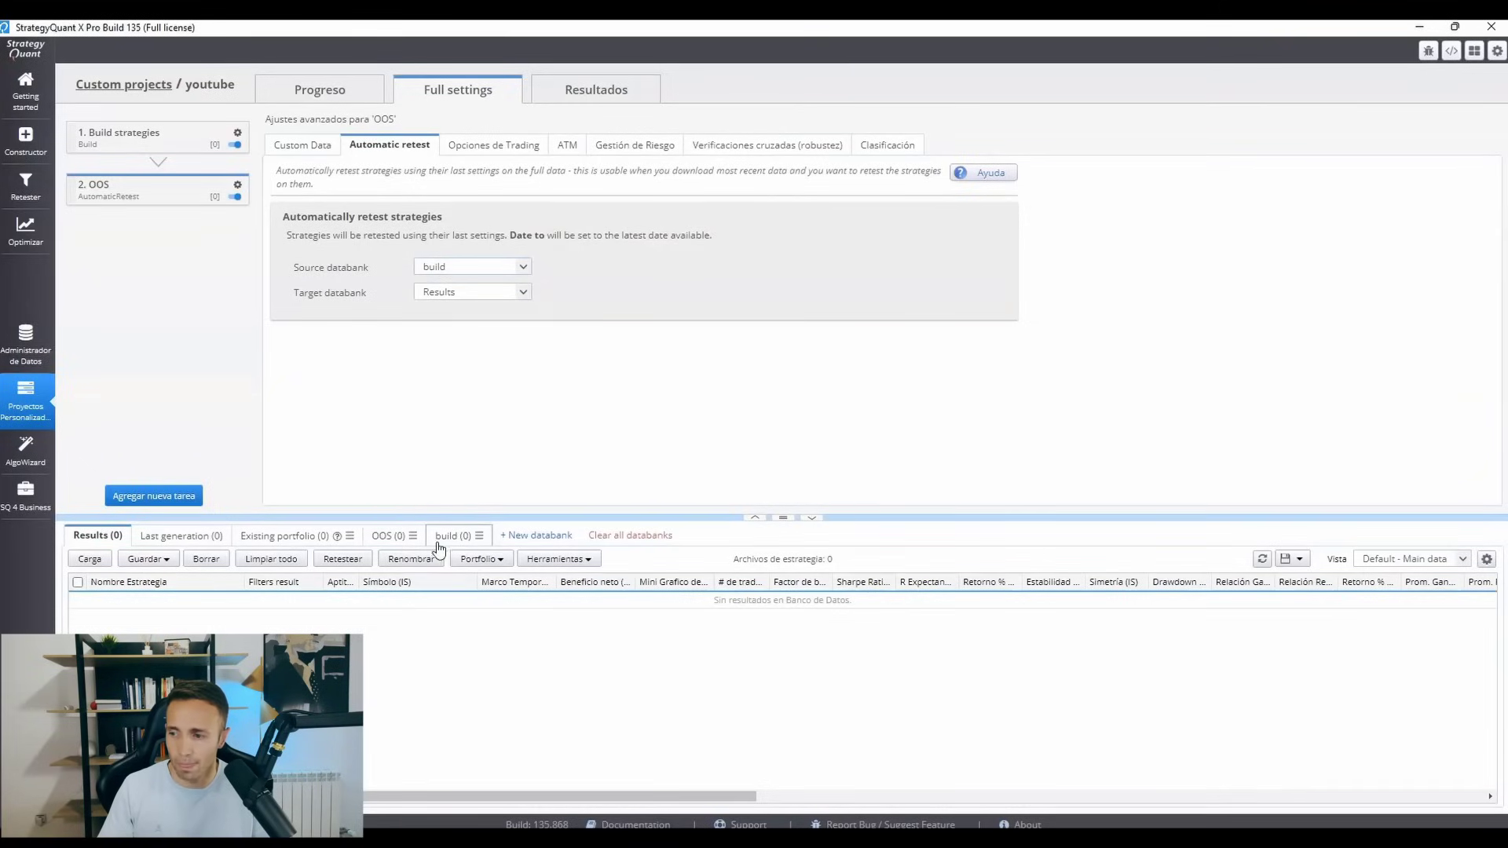
click(414, 536)
click(440, 589)
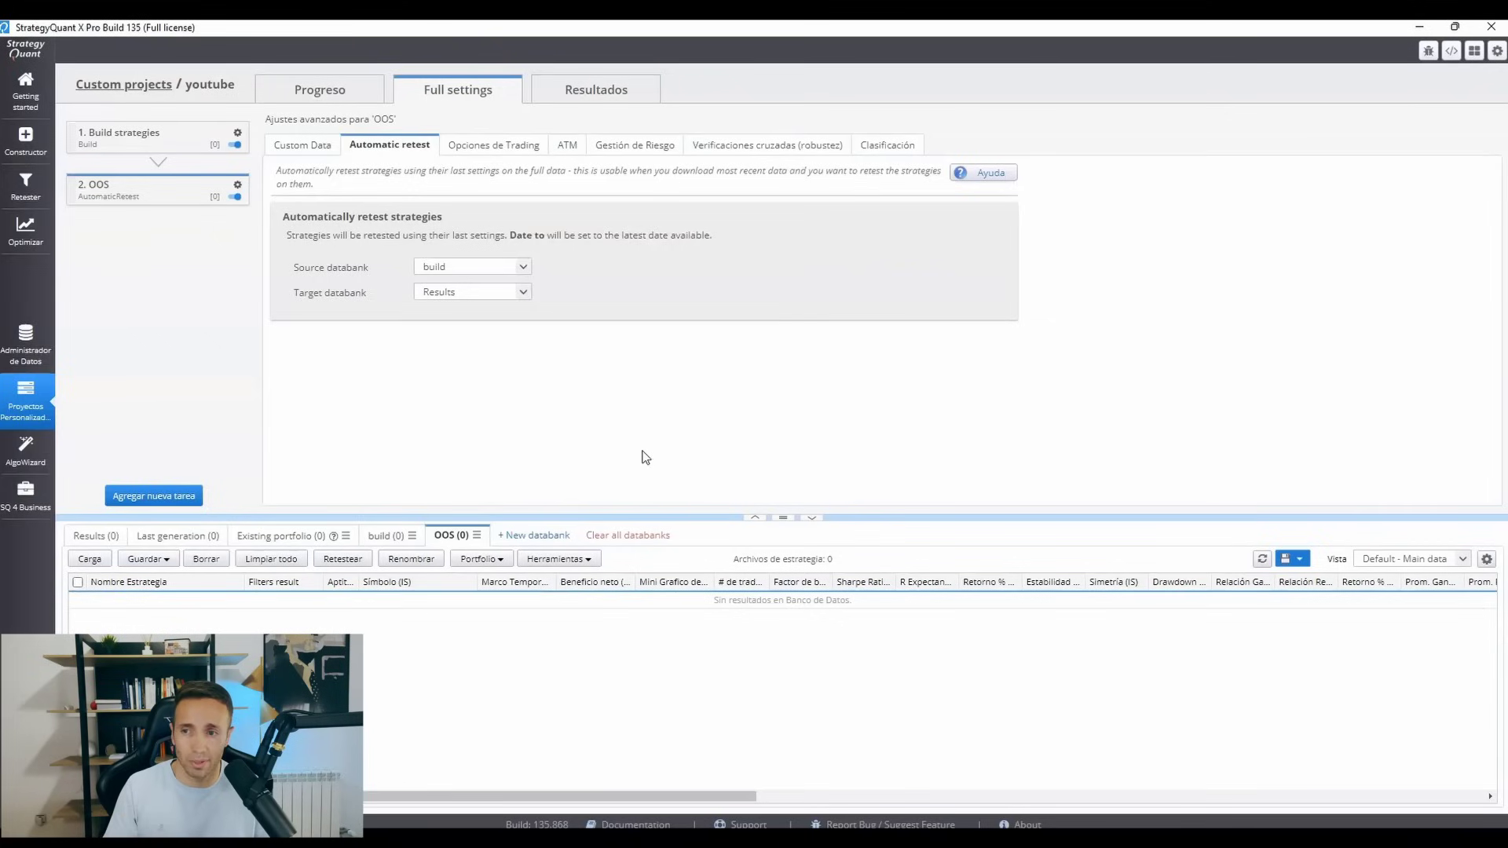
Add a custom filter to the OOS task's strategy classification requiring Factor de beneficio (IS) > 1.6.
click(887, 146)
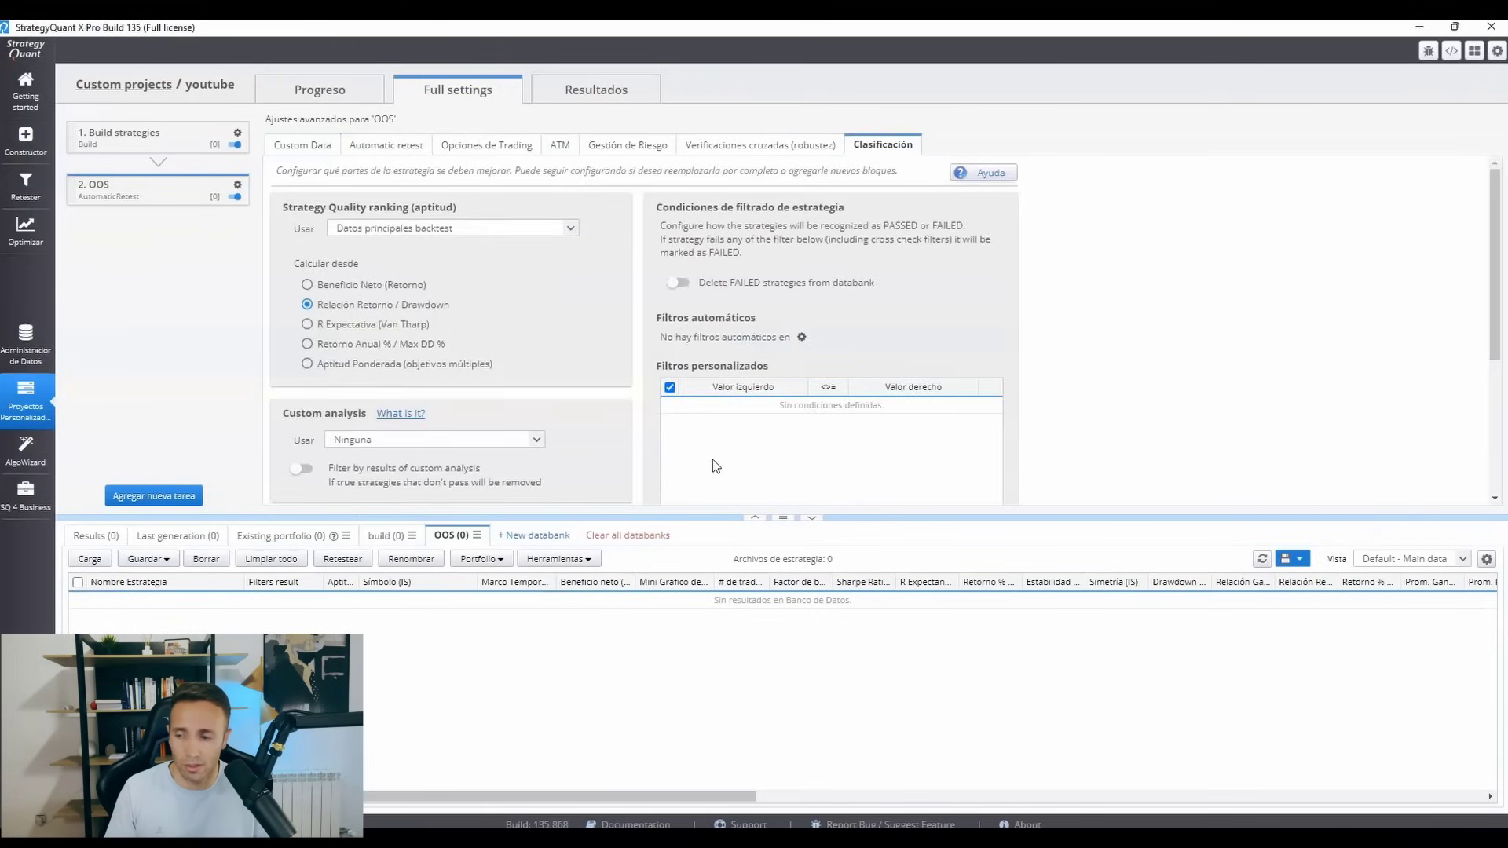
drag(1496, 350, 1502, 442)
click(851, 469)
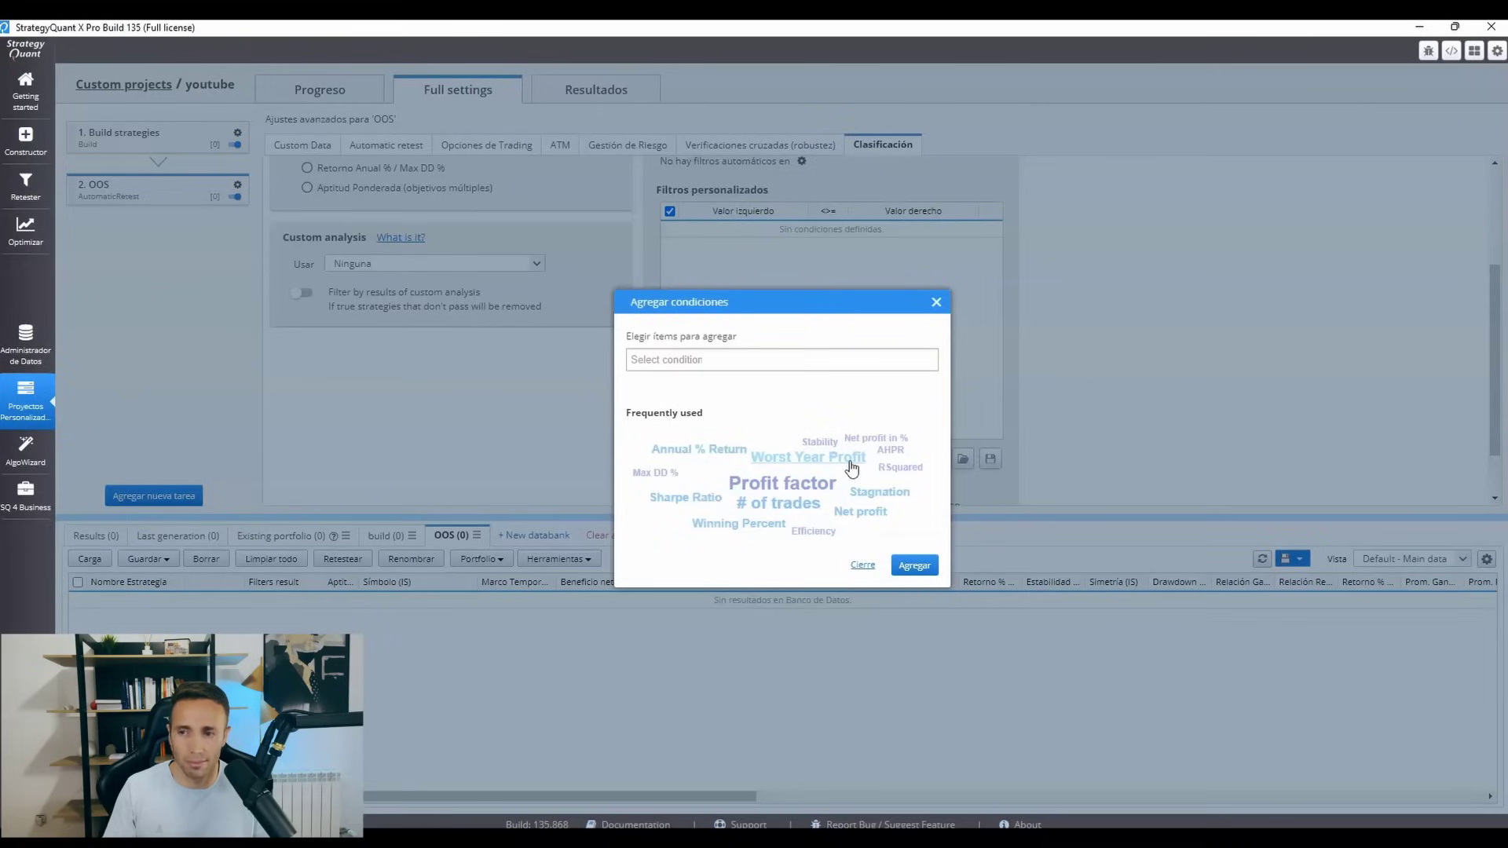
click(794, 359)
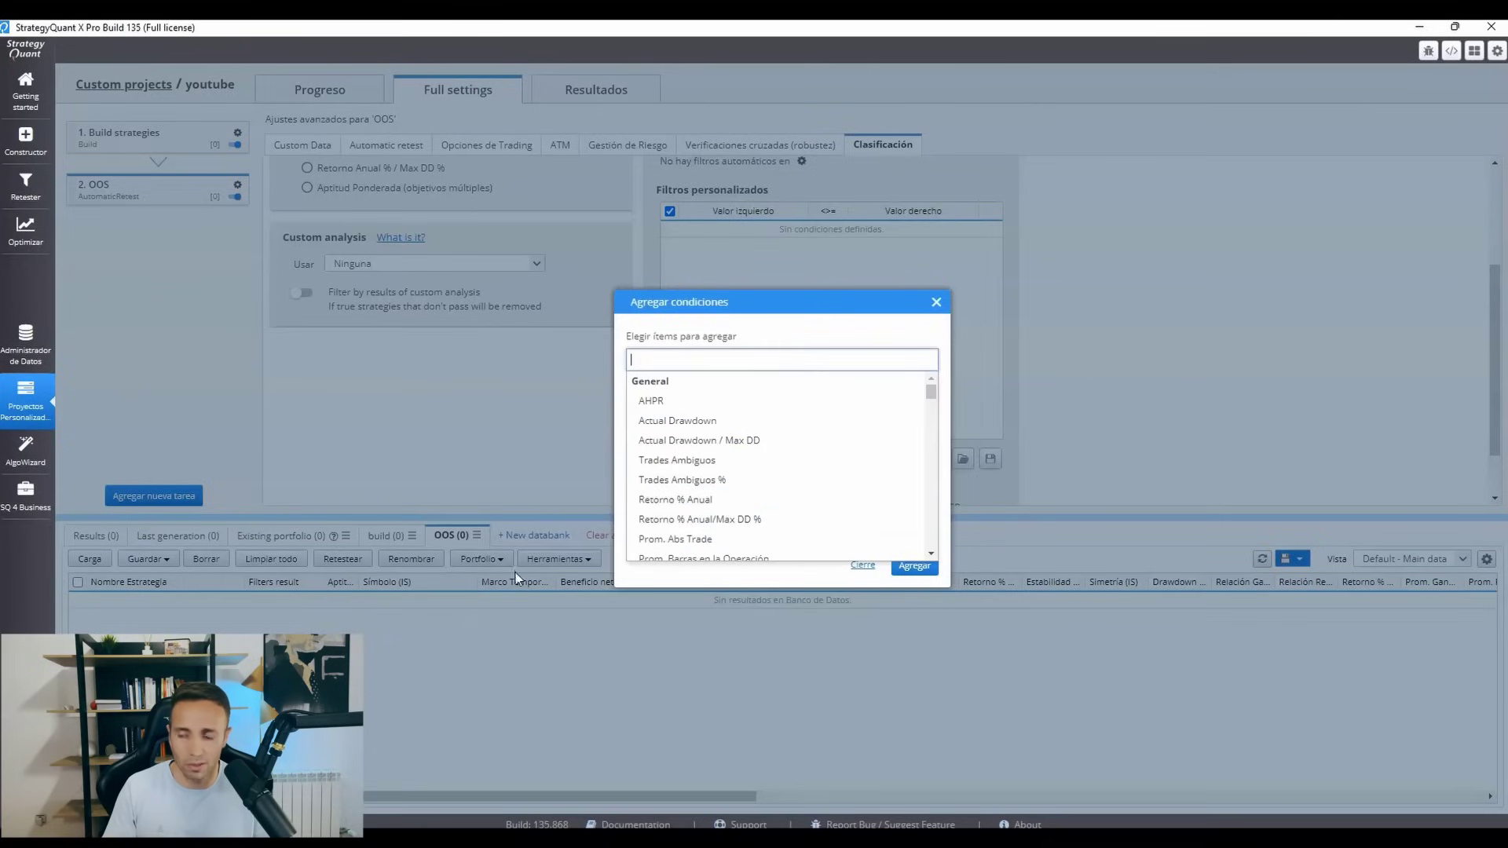
text(F)
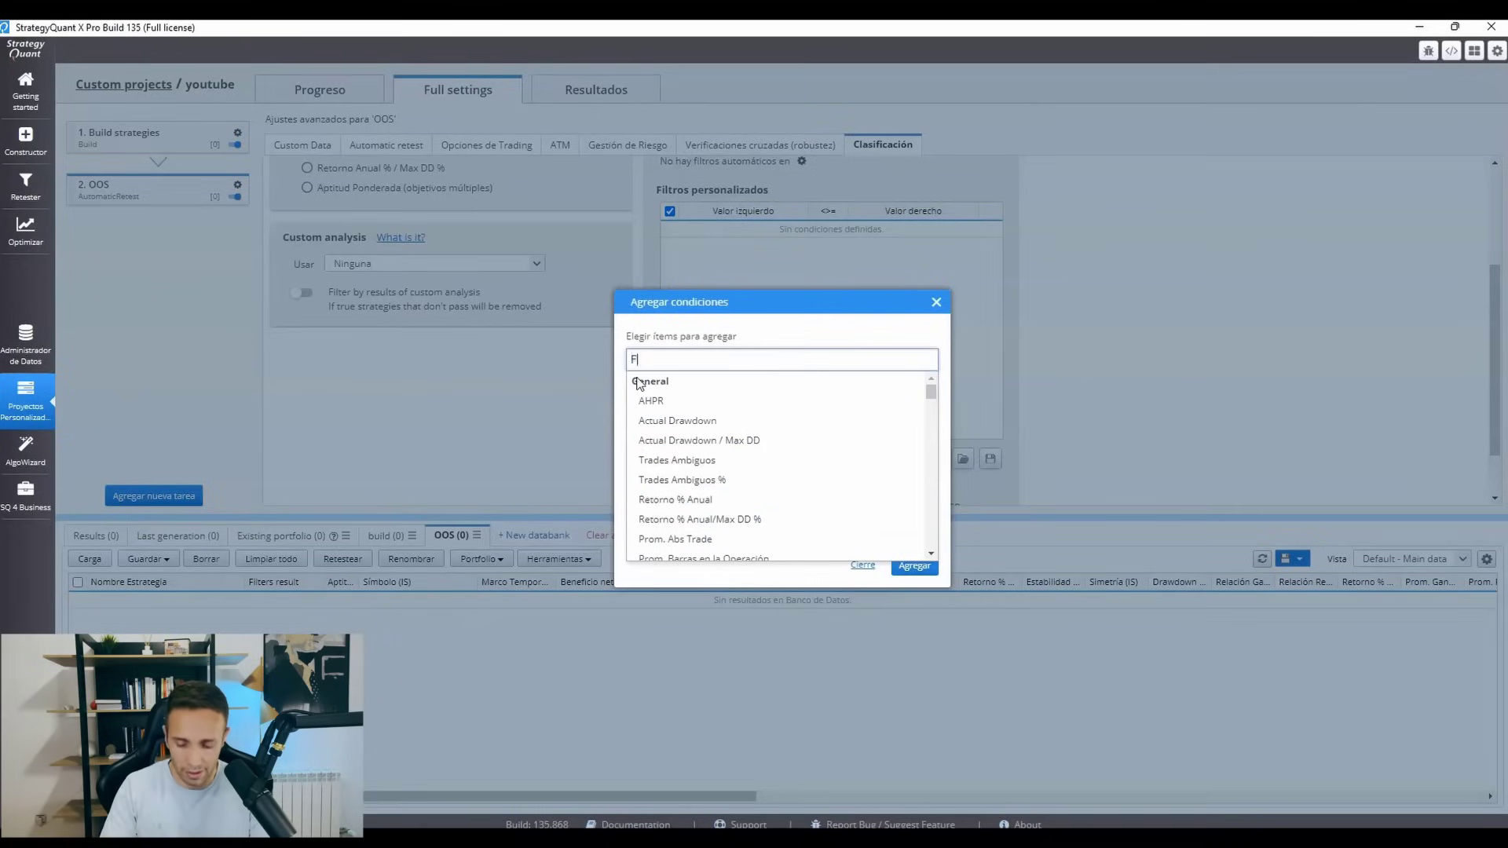
text(ACT)
click(669, 401)
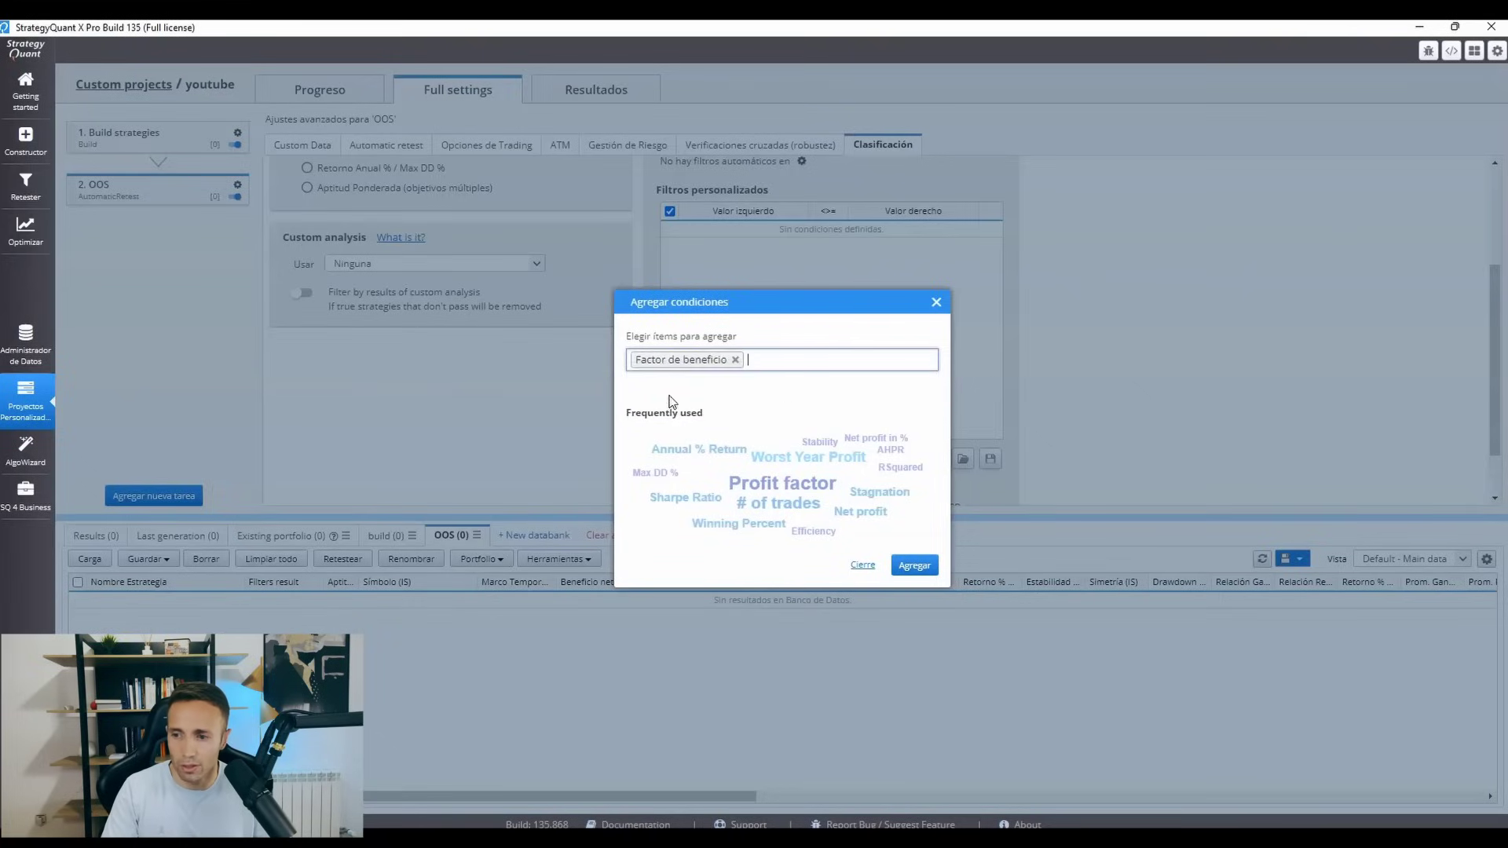
click(916, 566)
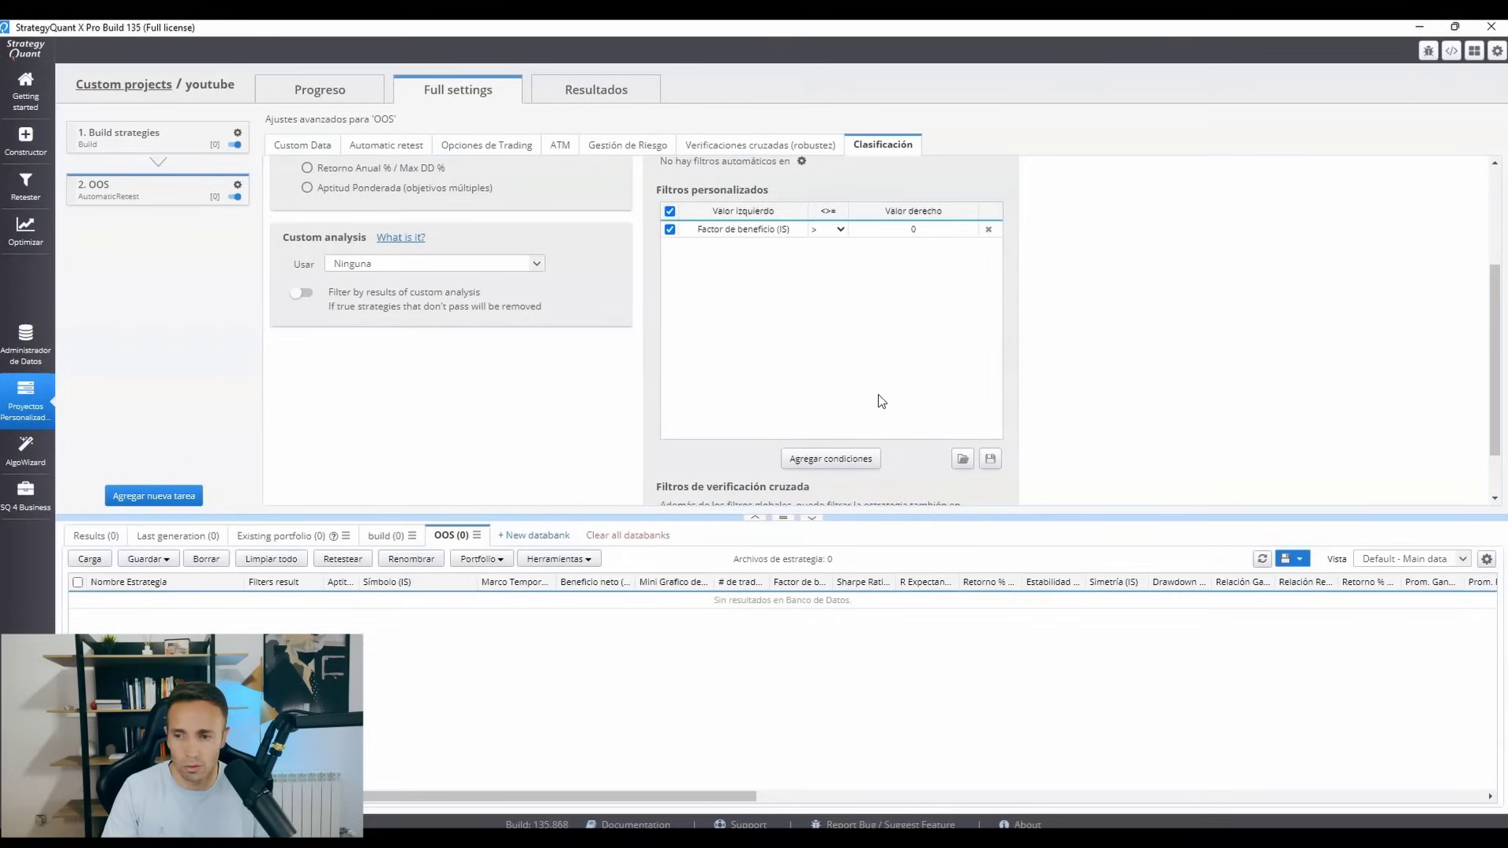
click(917, 228)
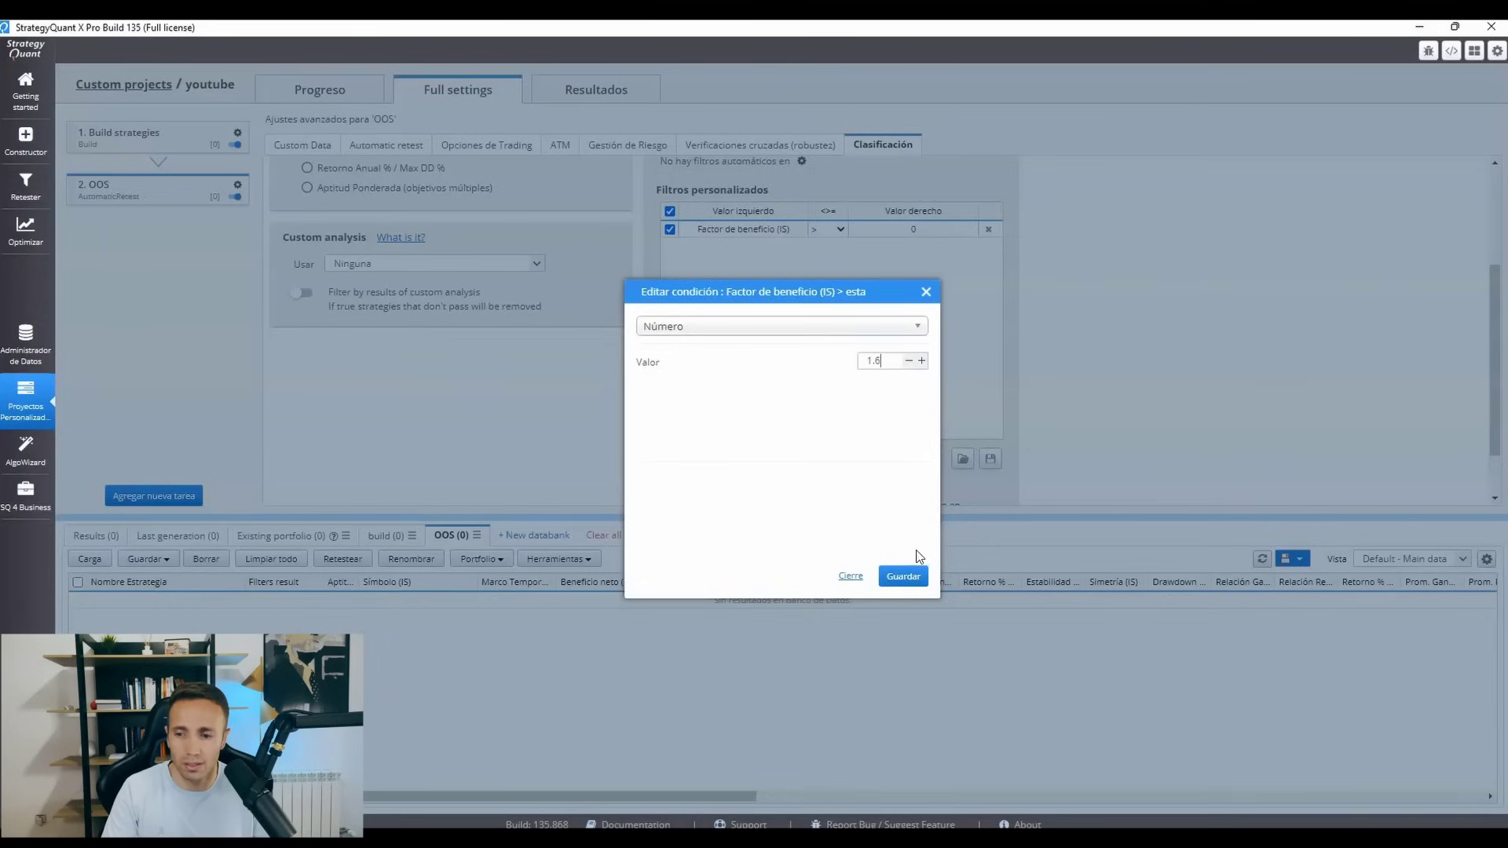
click(899, 578)
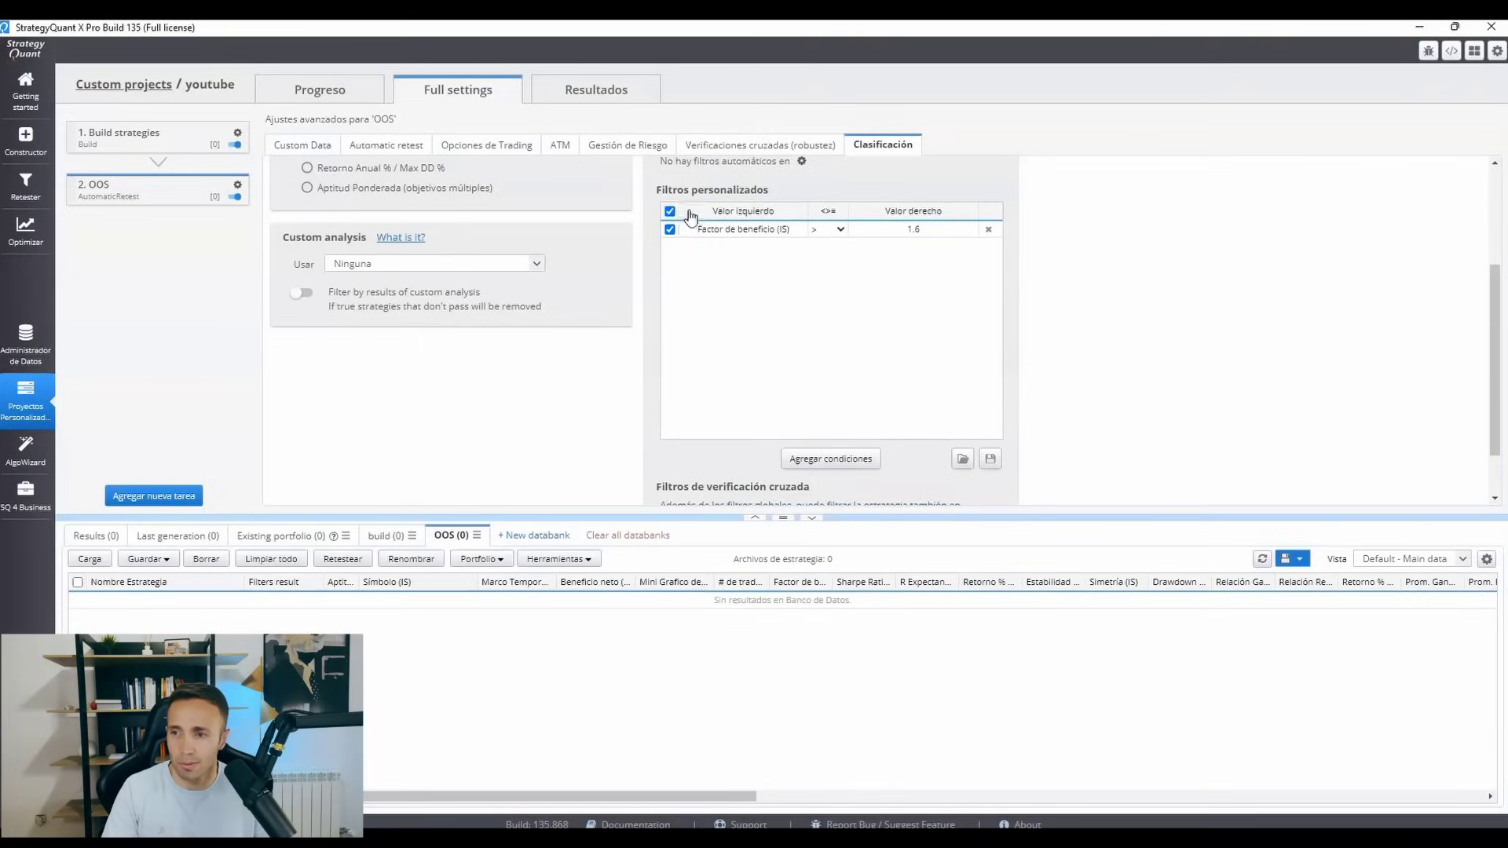
Change the OOS task's Factor de beneficio filter condition to evaluate the complete sample (Completo).
click(713, 229)
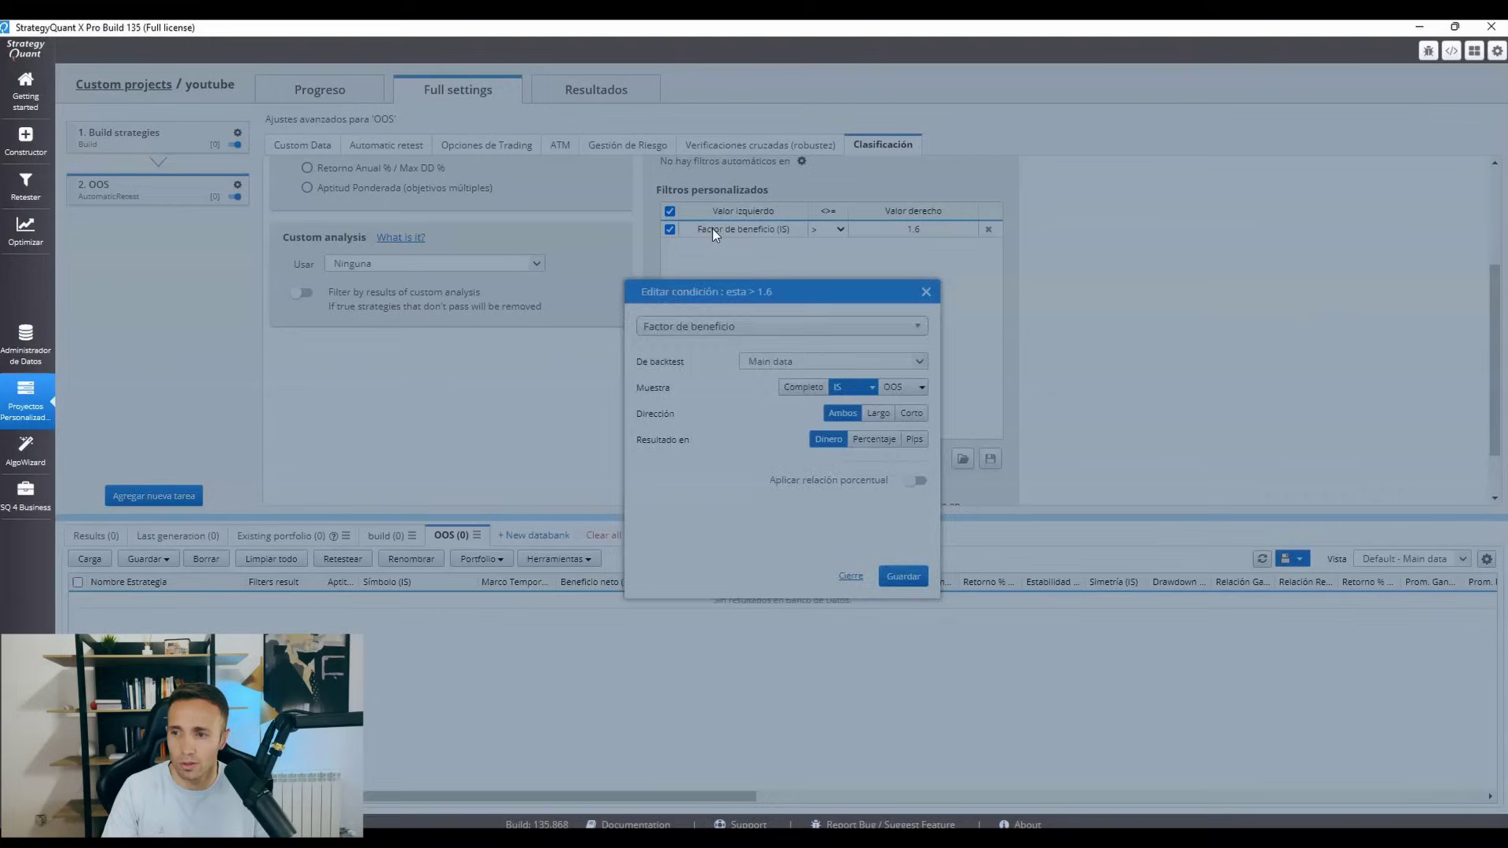
click(903, 577)
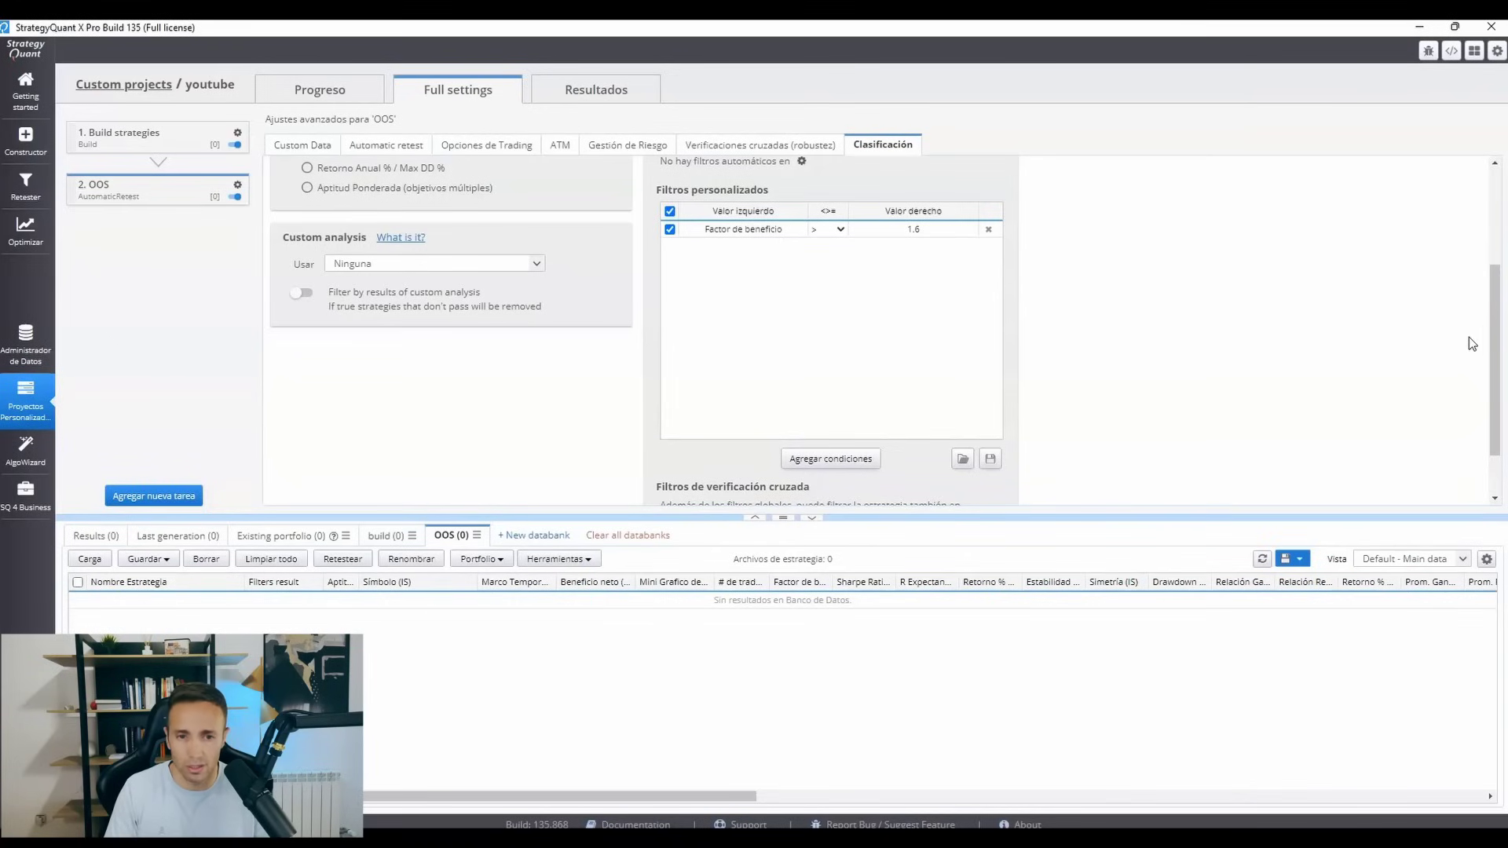
drag(1495, 344, 1498, 288)
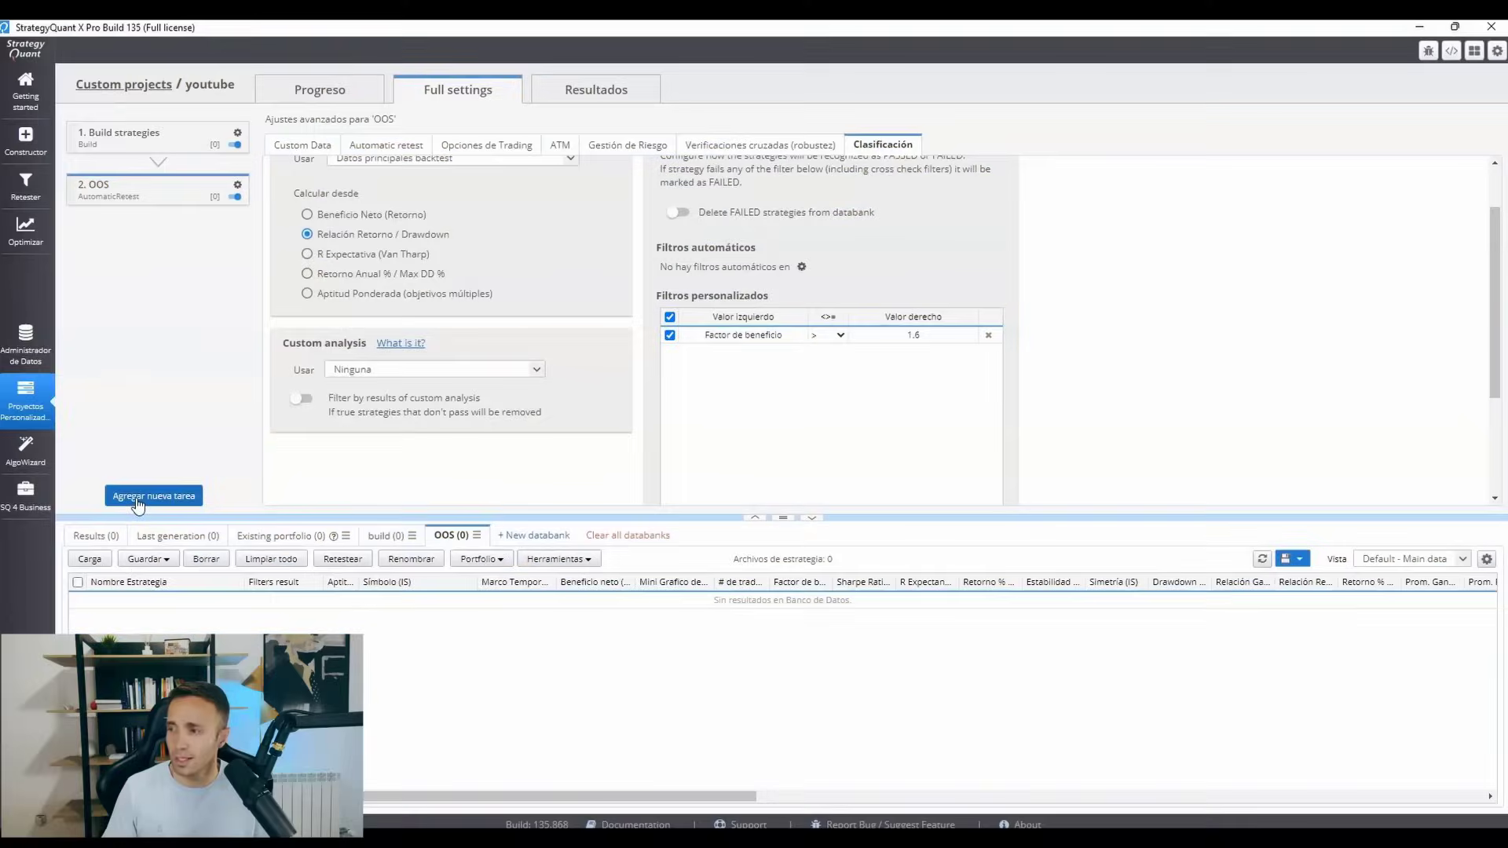
Add a new automatic retest task to the project and rename it MC.
click(135, 498)
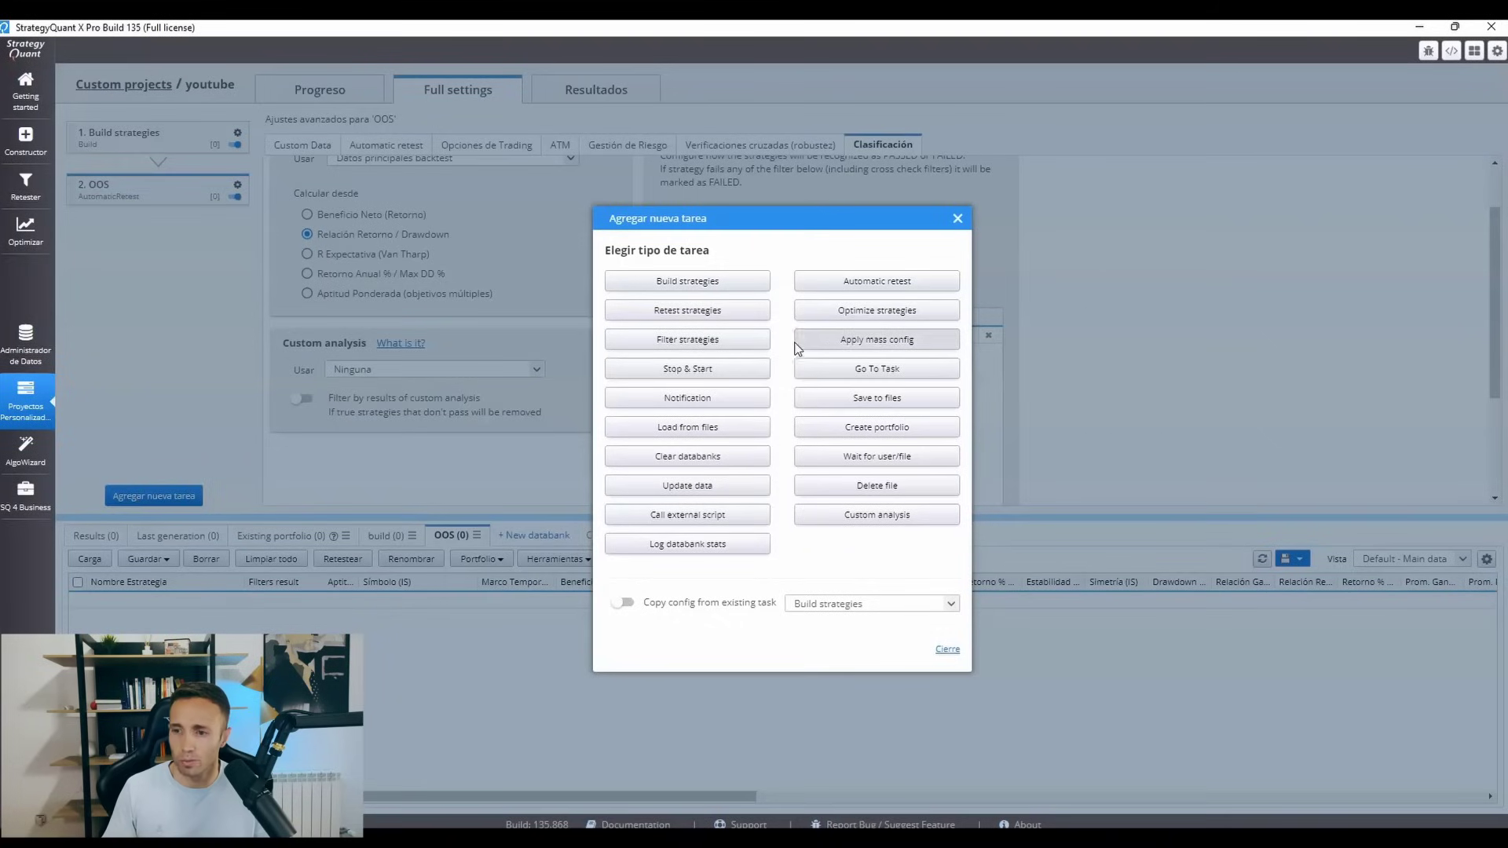
click(831, 283)
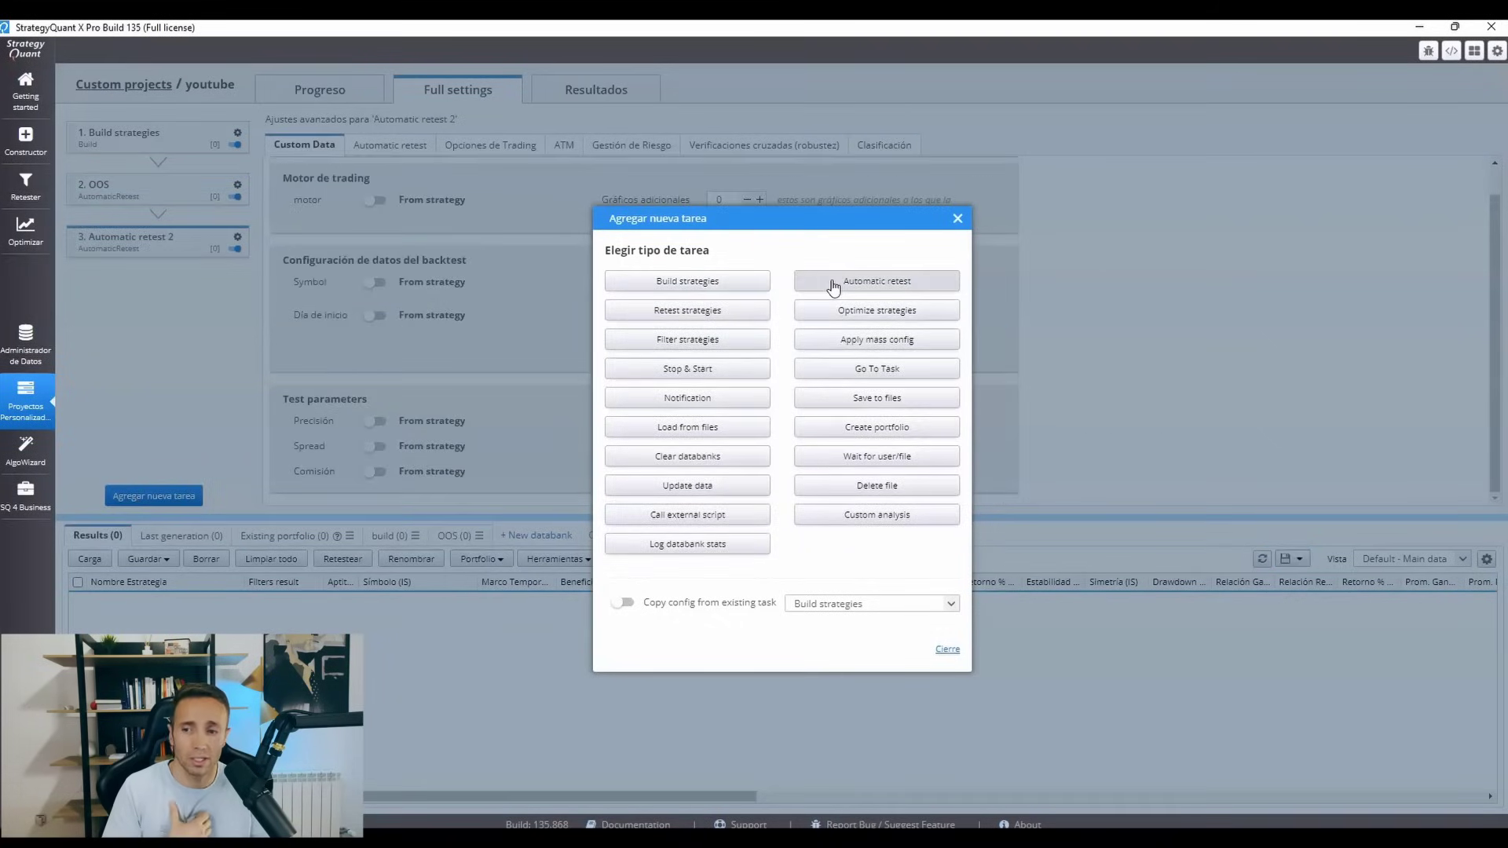
click(958, 218)
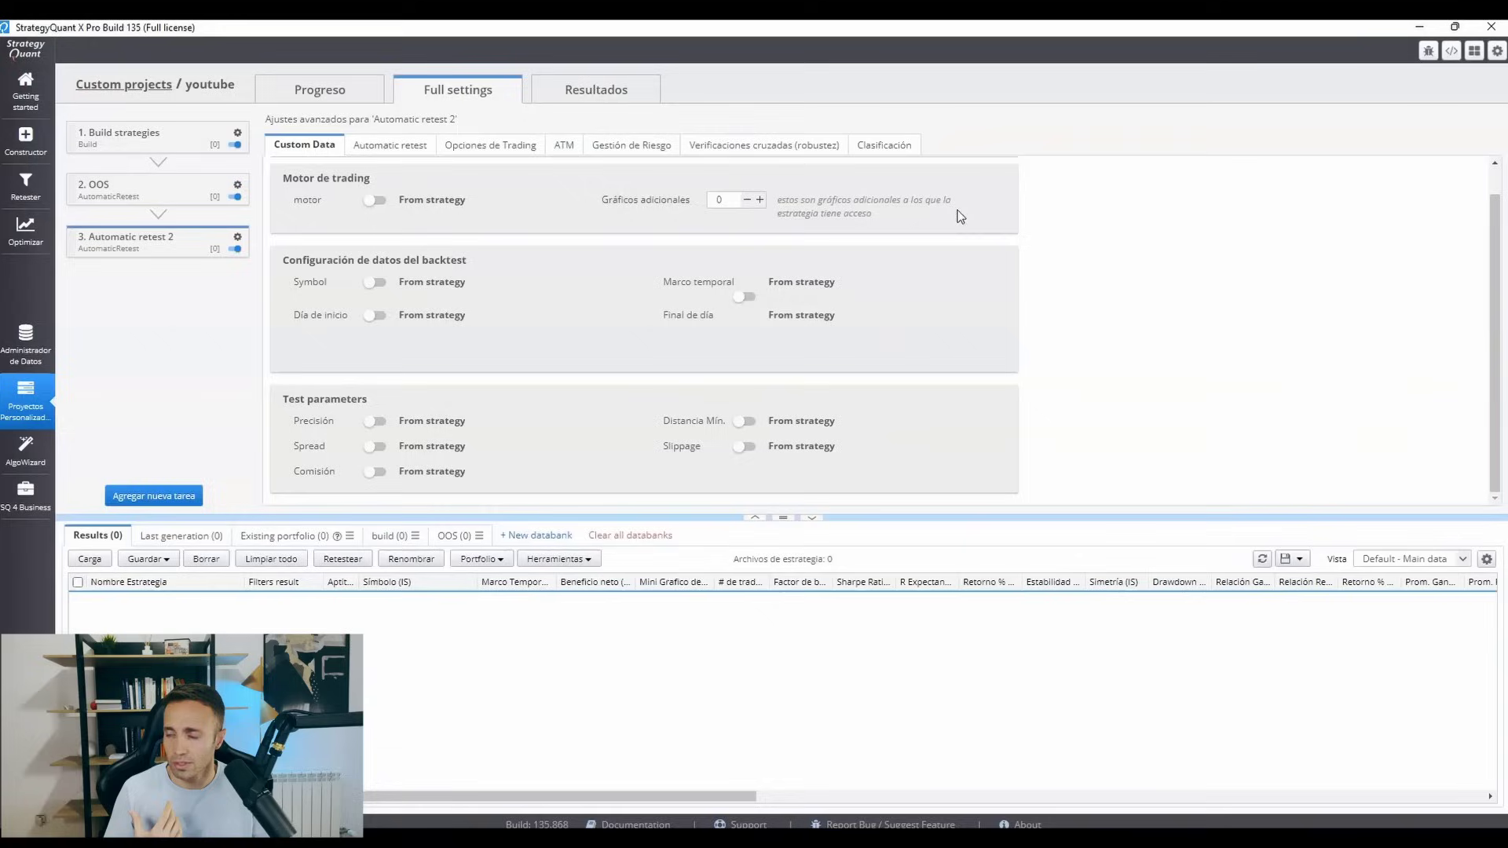
click(238, 237)
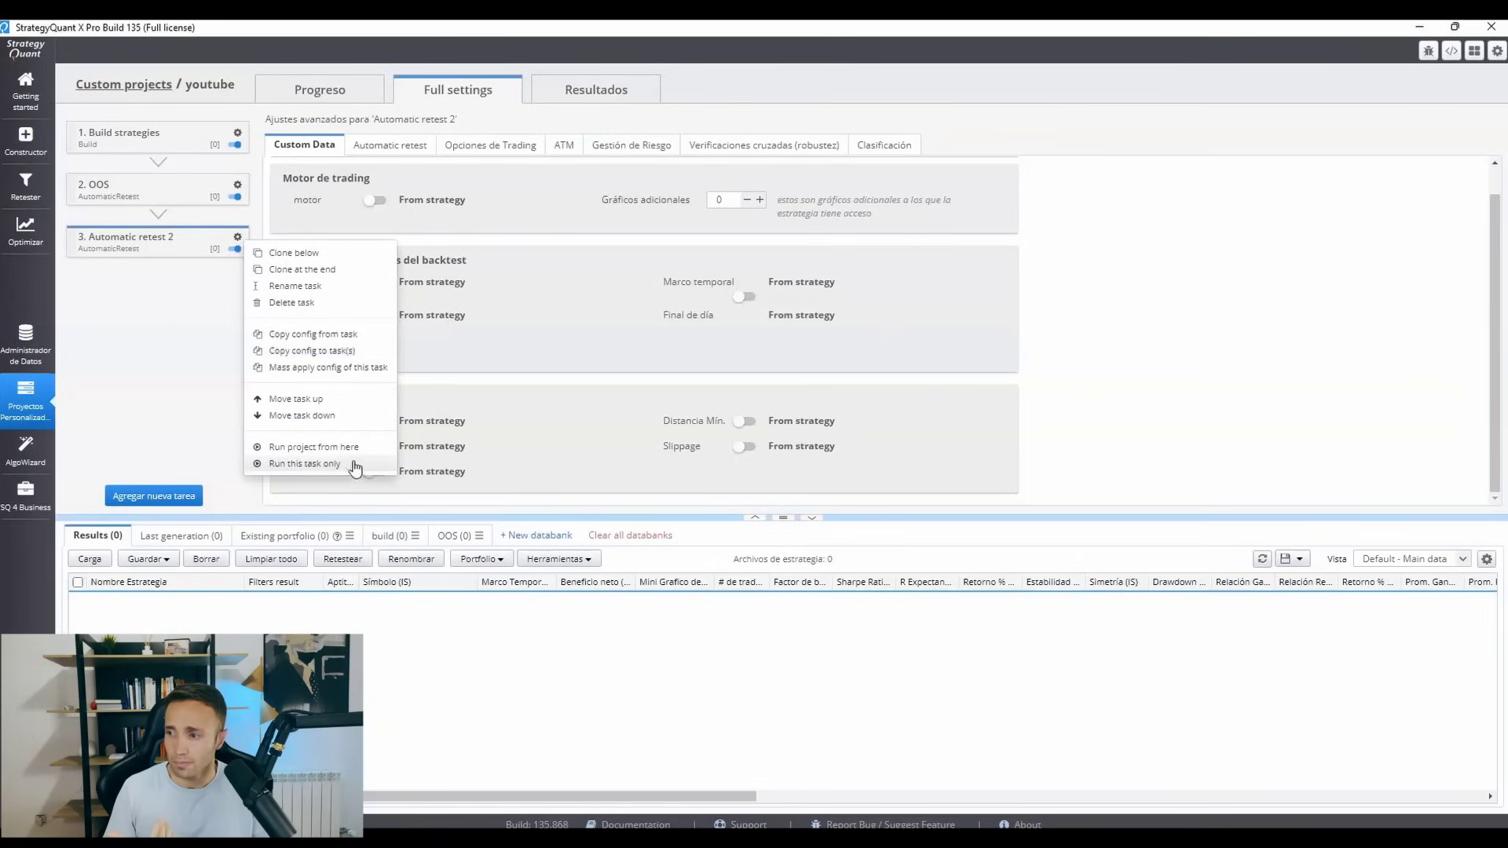
click(284, 289)
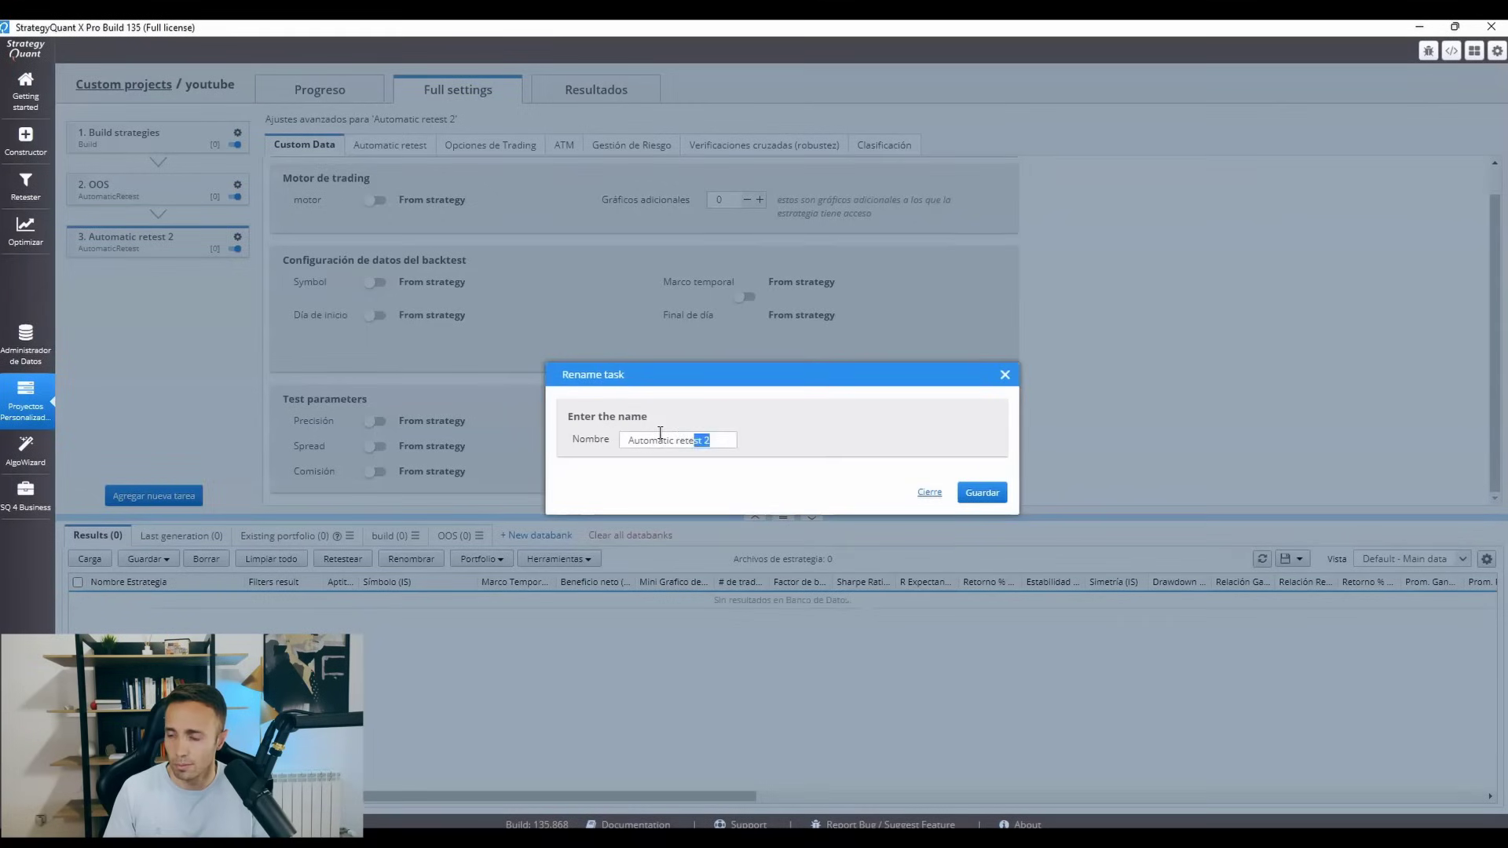
drag(660, 433, 611, 437)
text(MC)
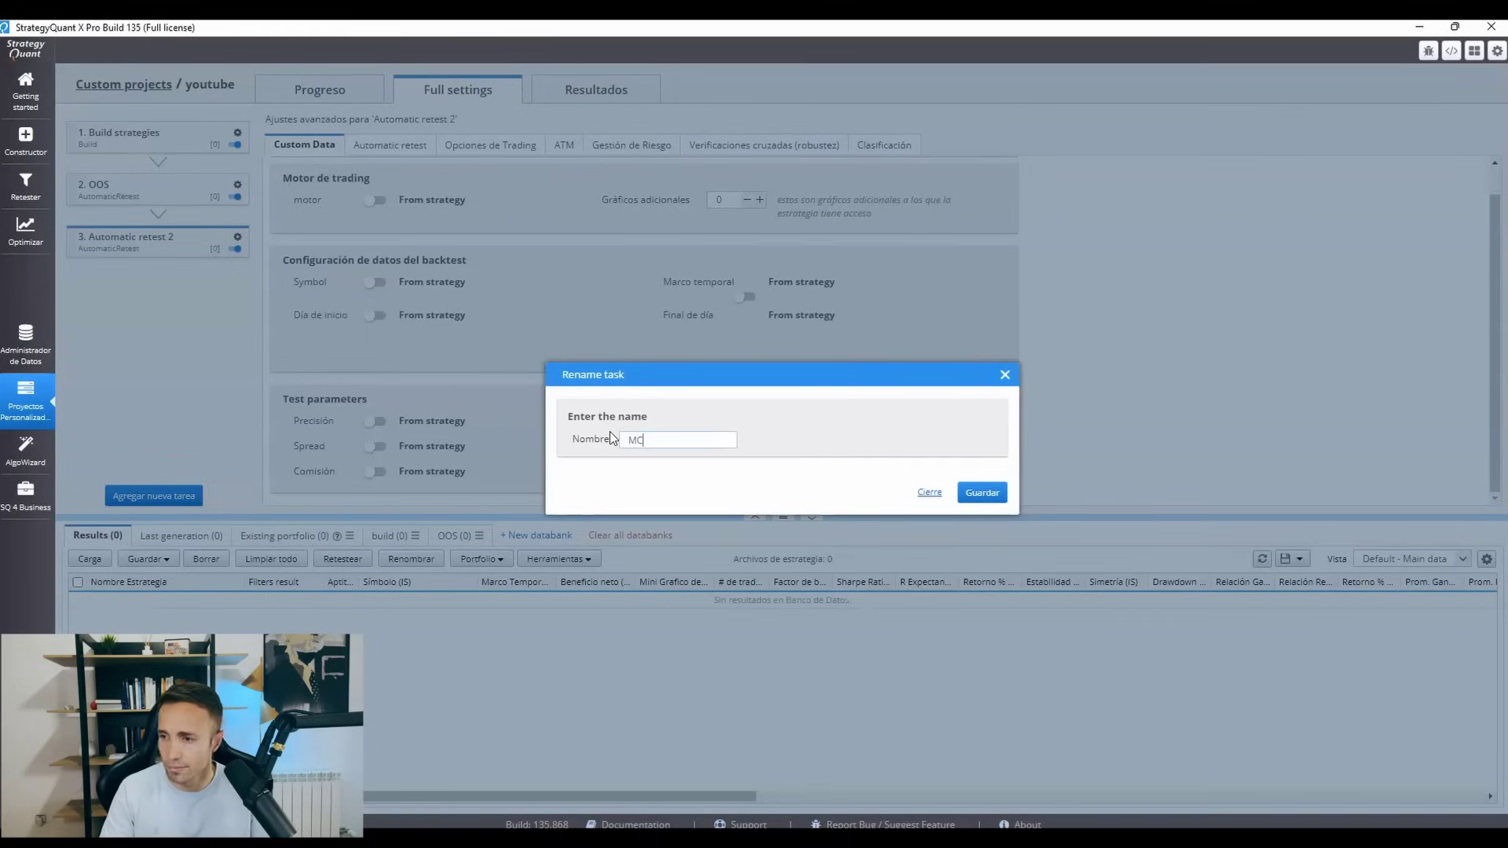
click(973, 494)
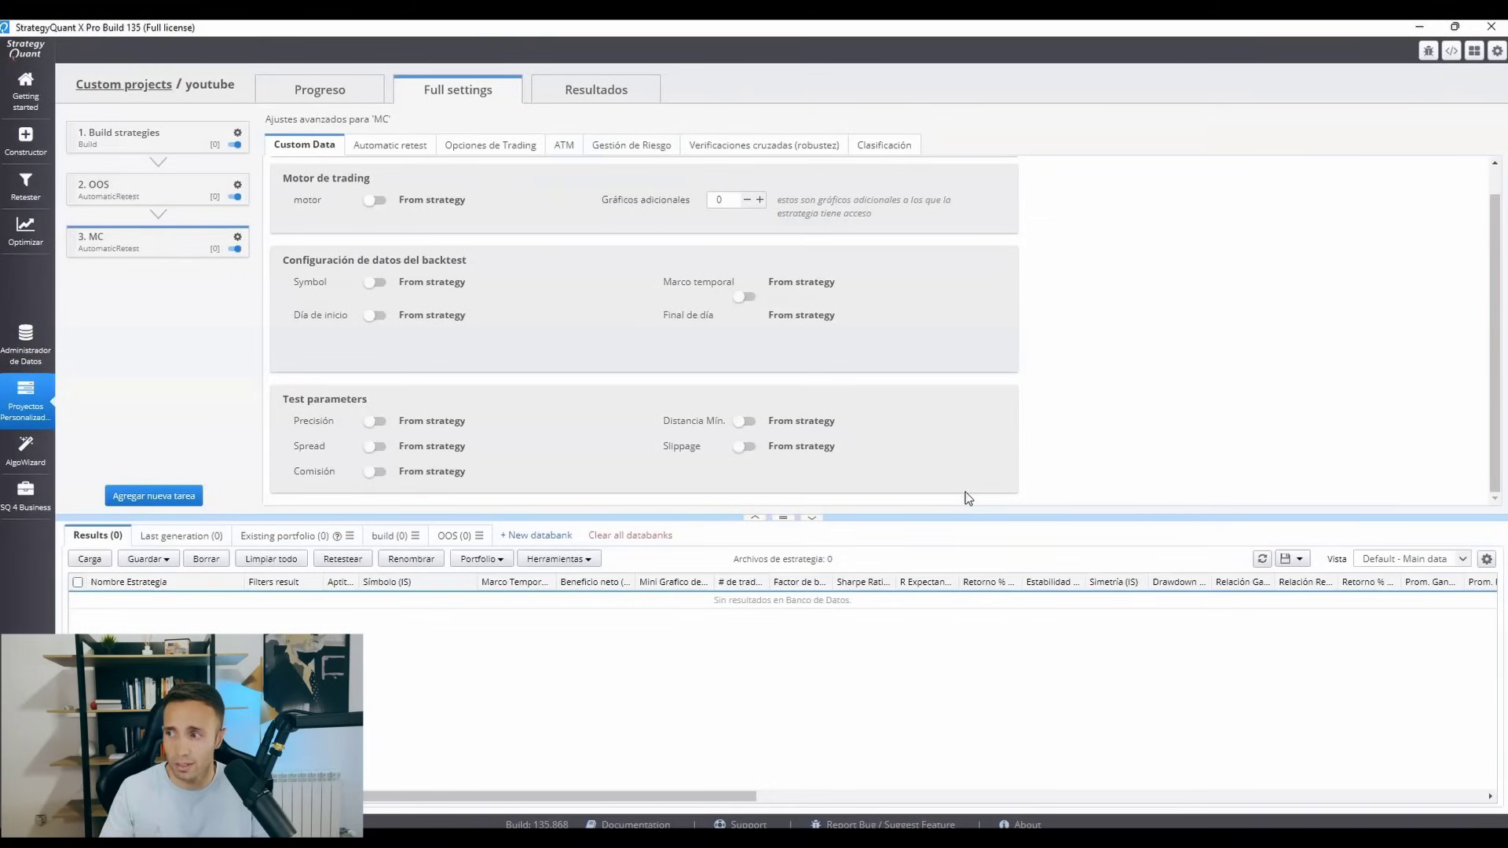
Create a new databank named MC and move it after the OOS databank.
click(525, 536)
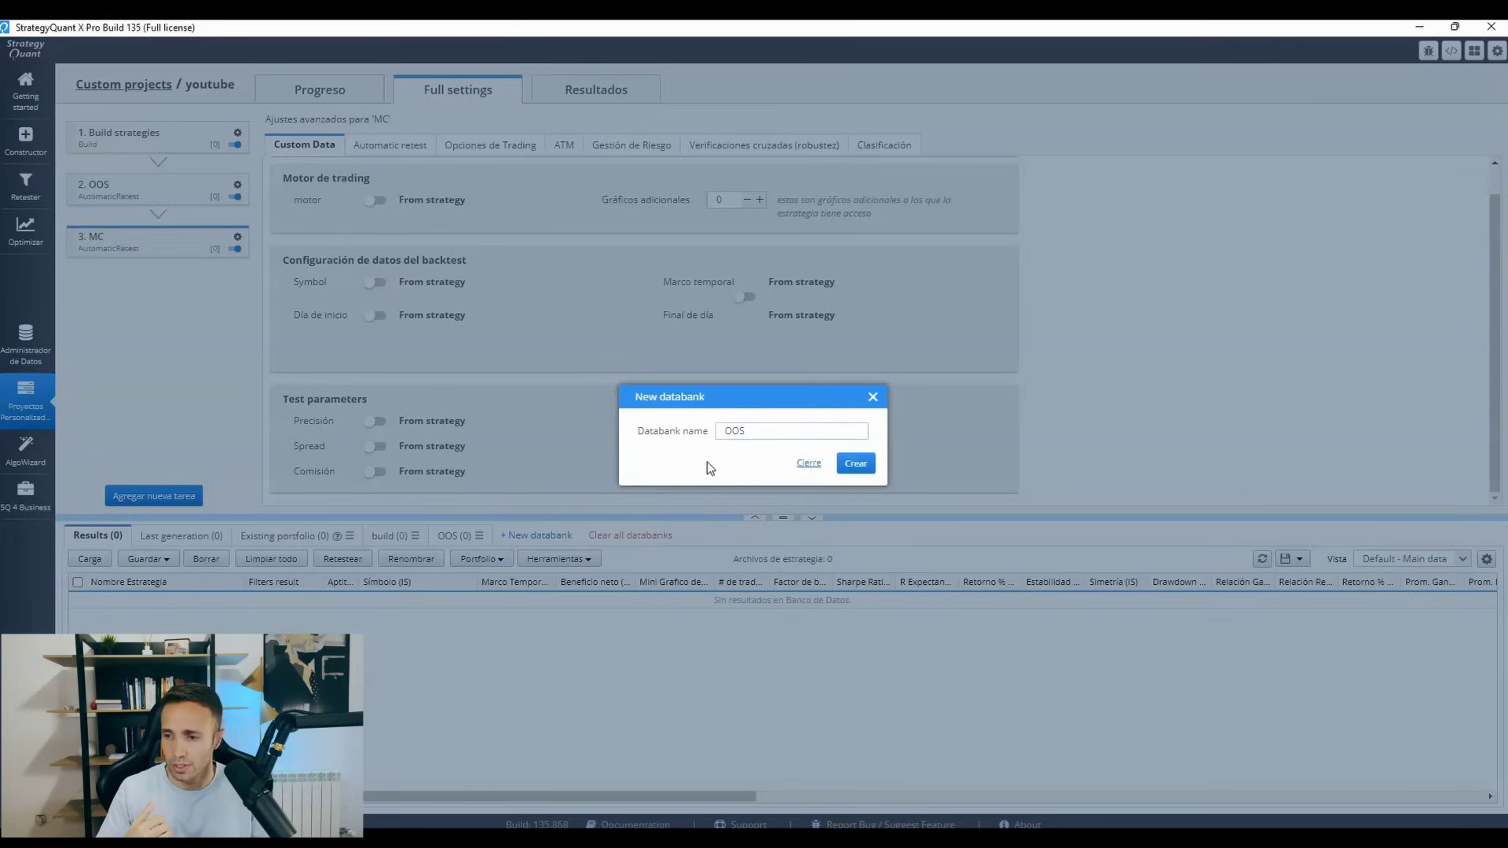
drag(760, 439, 701, 440)
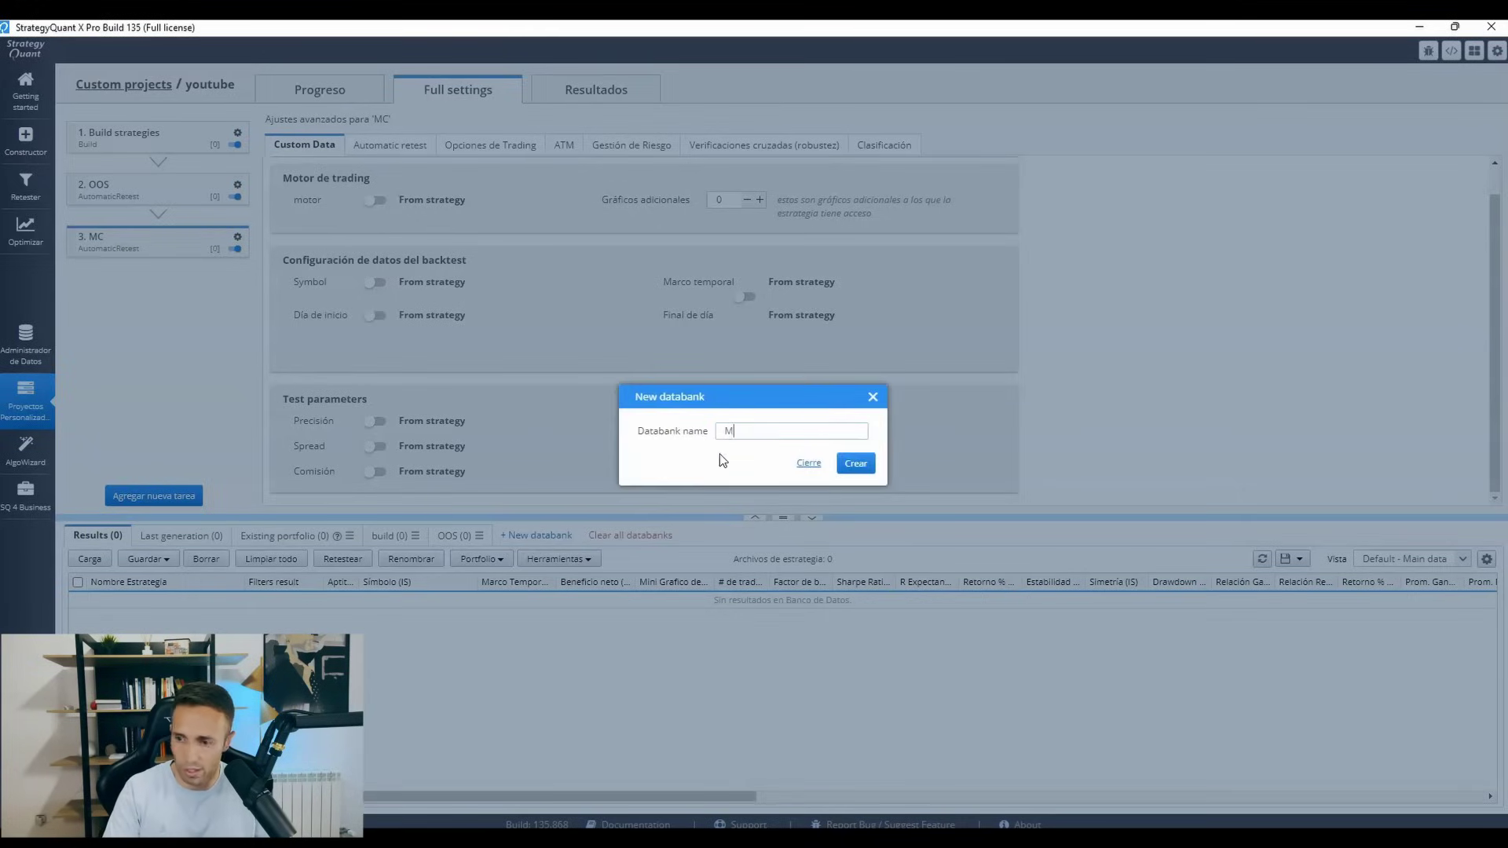
click(840, 469)
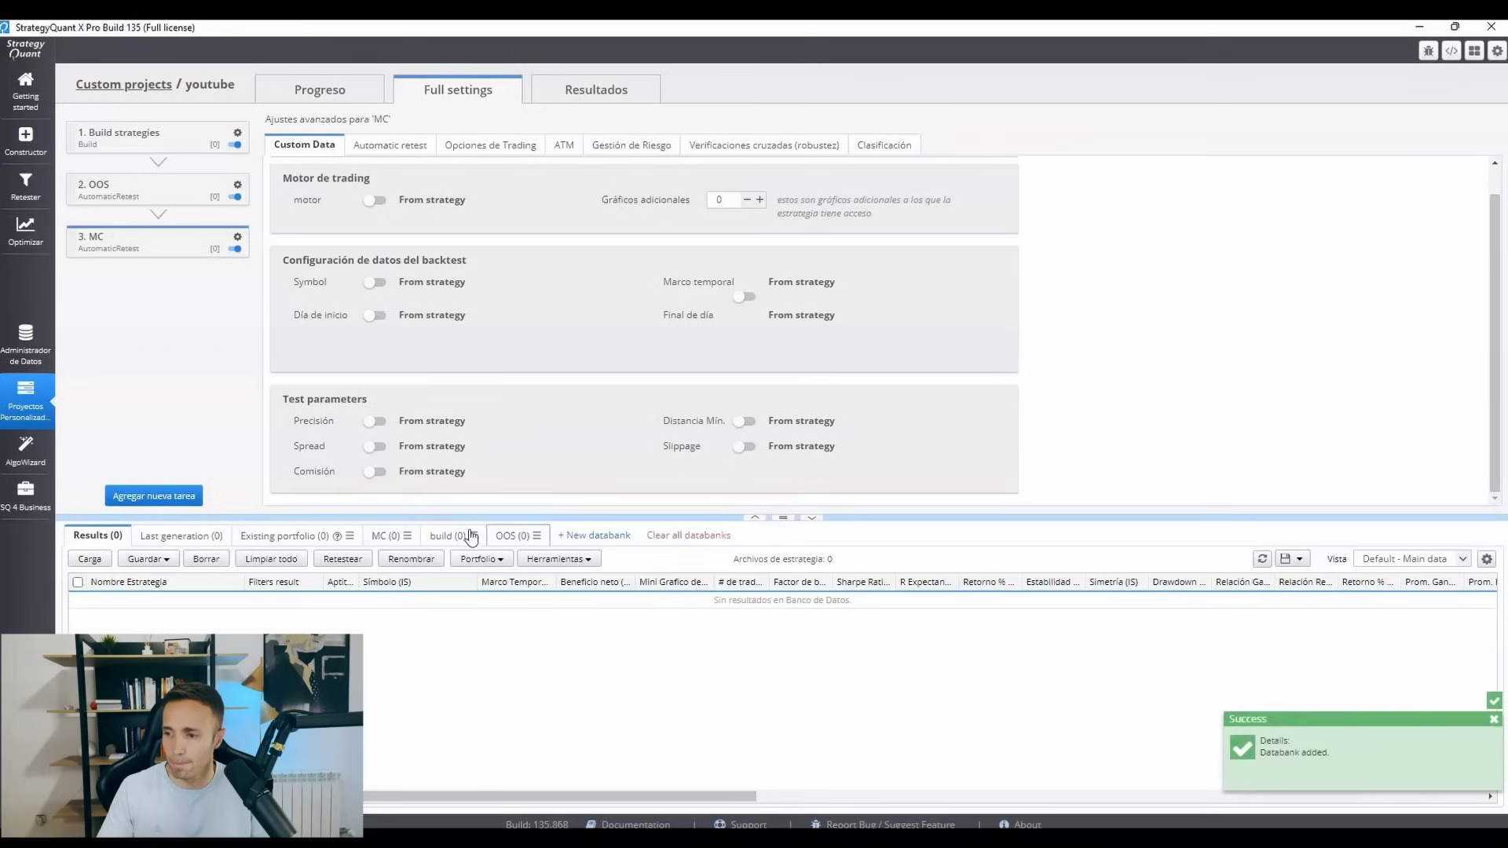
click(414, 541)
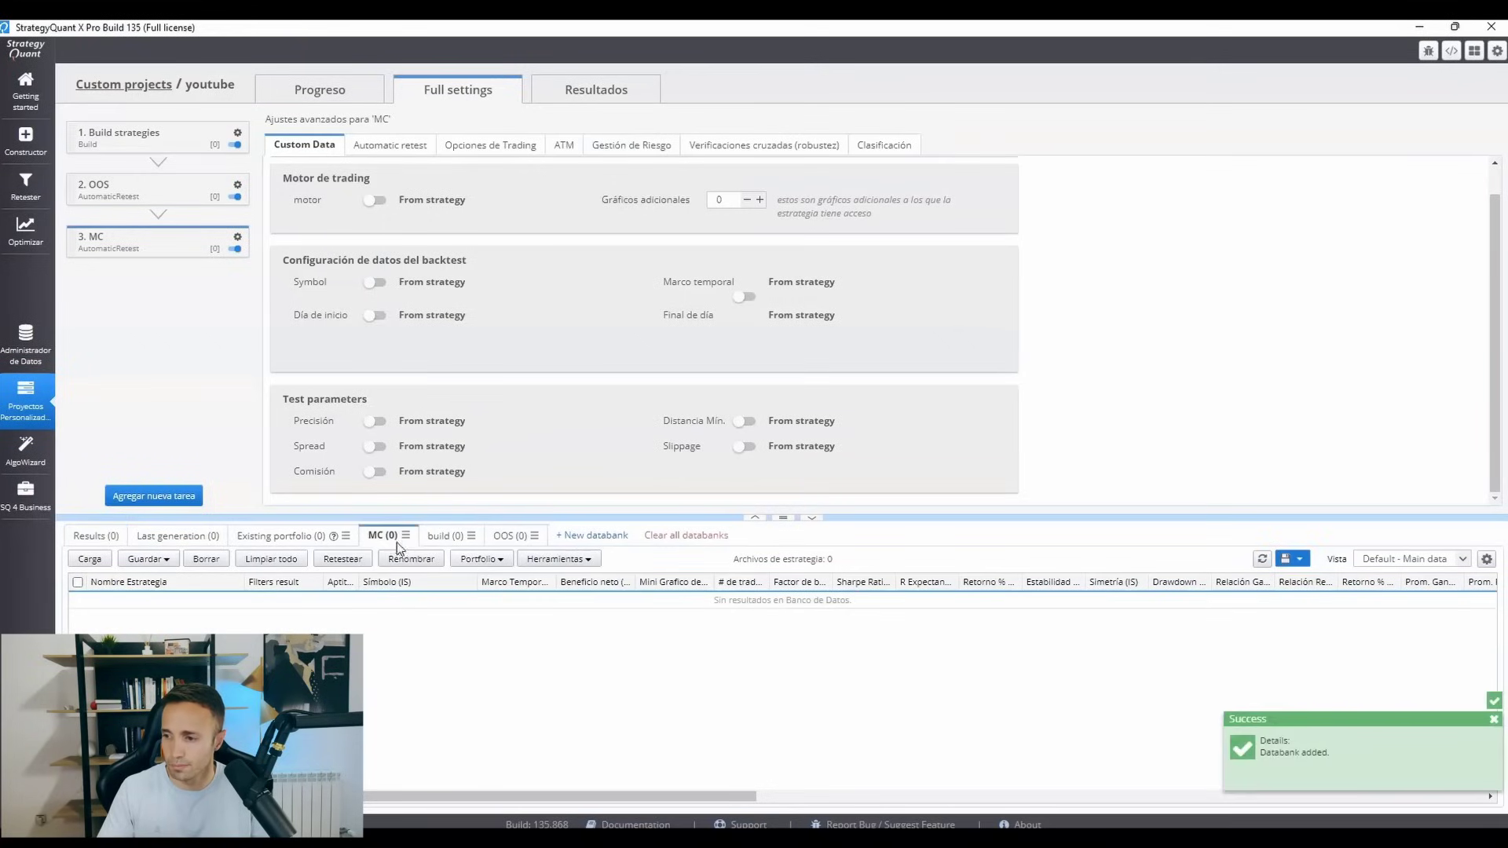
click(406, 537)
click(449, 588)
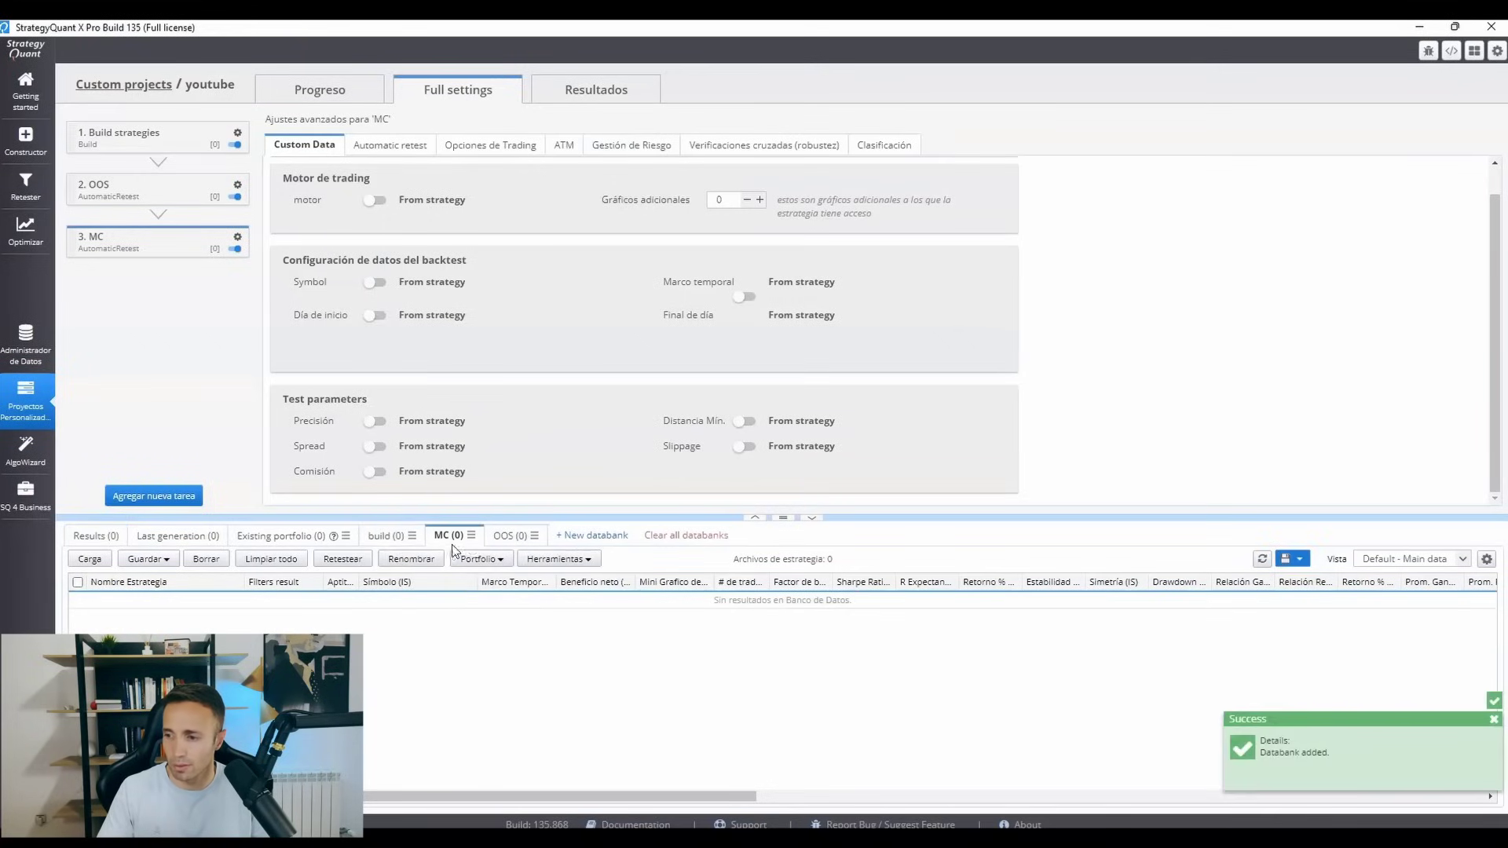
click(472, 539)
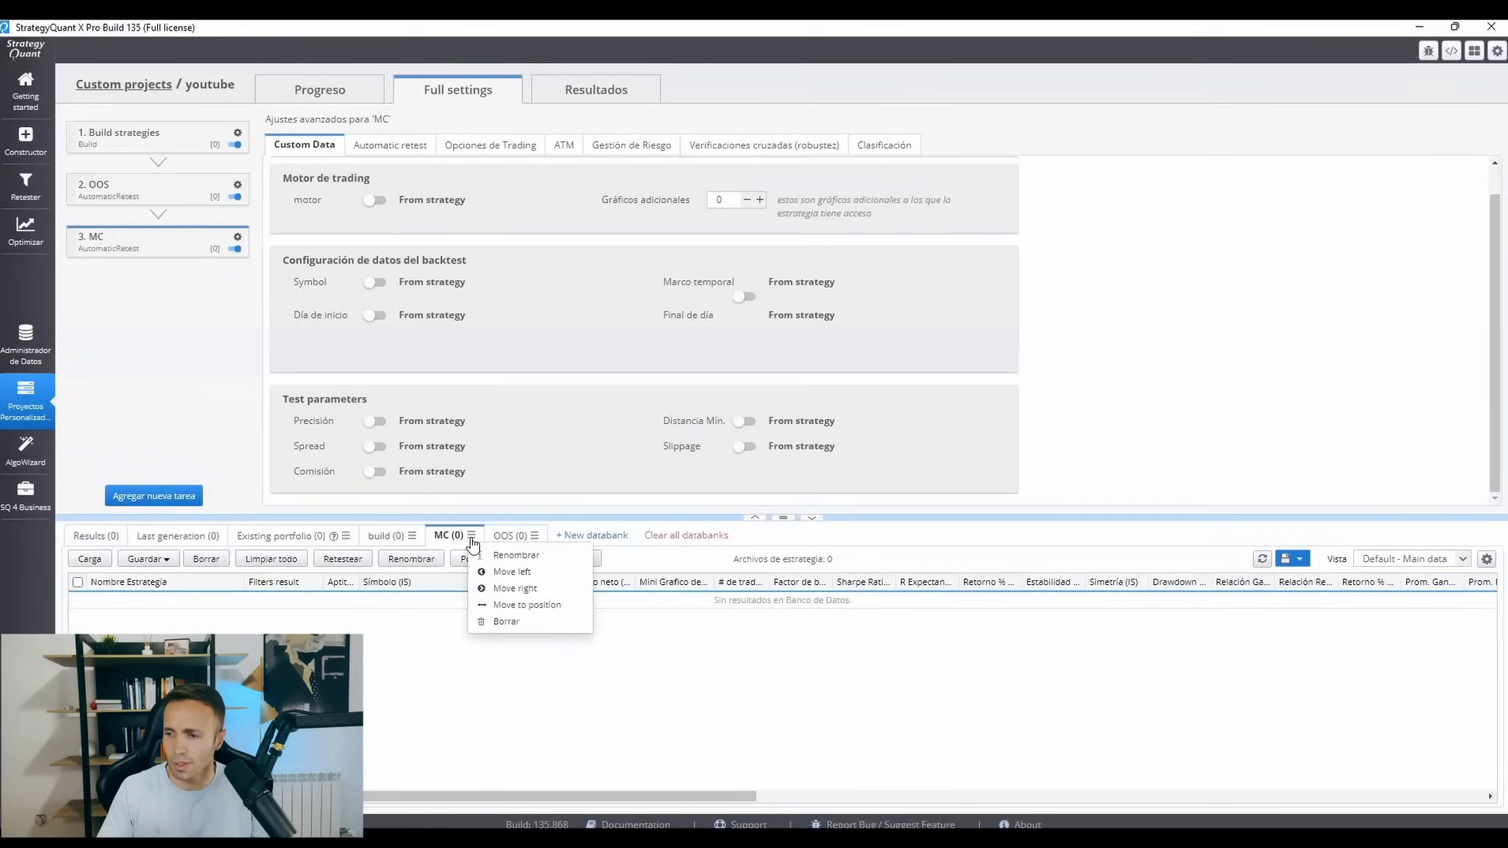
click(510, 586)
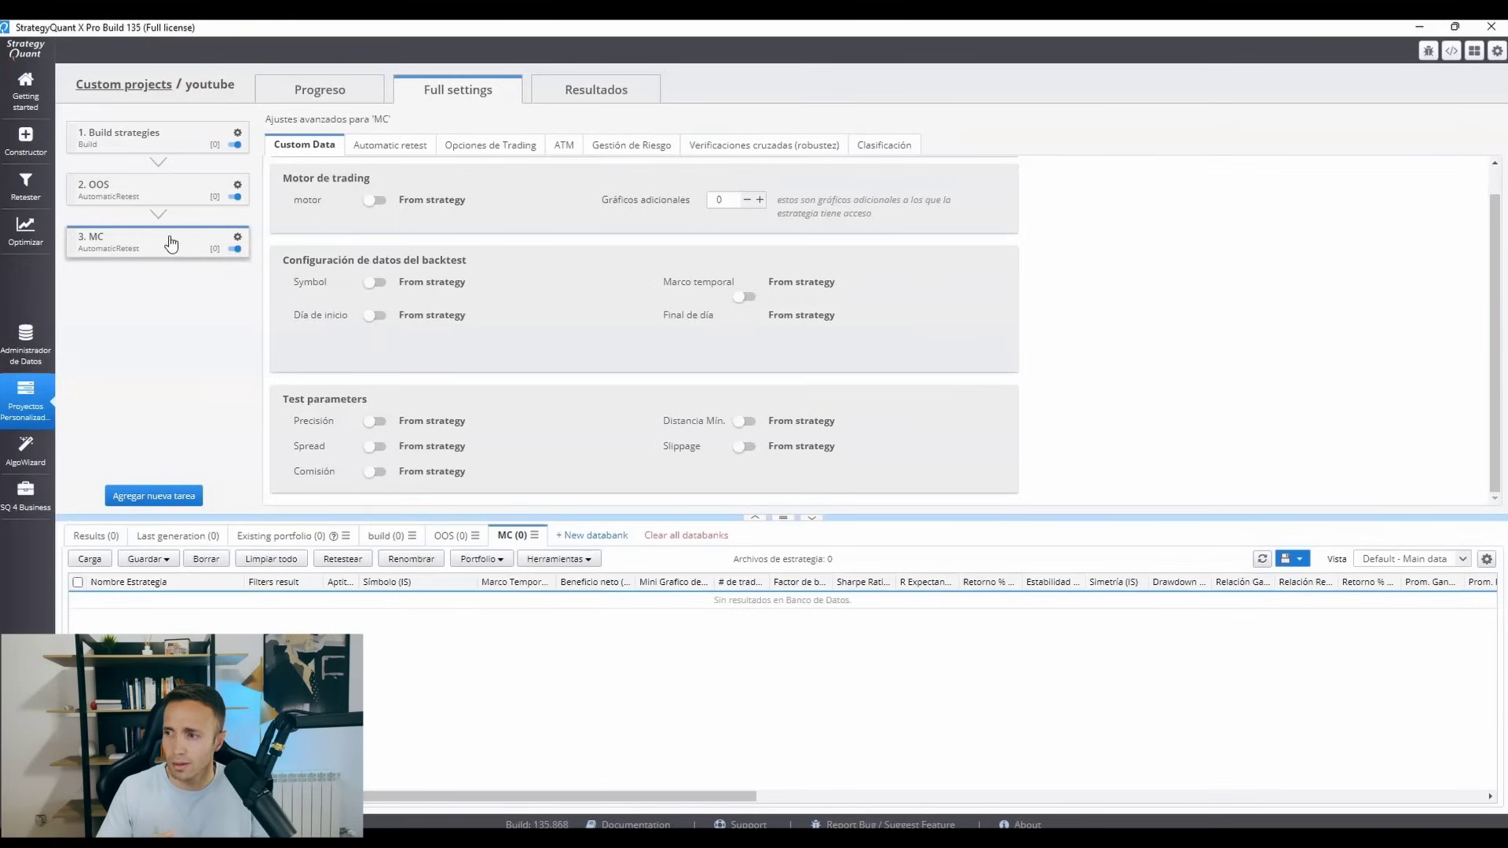
Set the MC task's source databank to OOS and target databank to MC, and review the build, OOS and MC databanks.
click(389, 144)
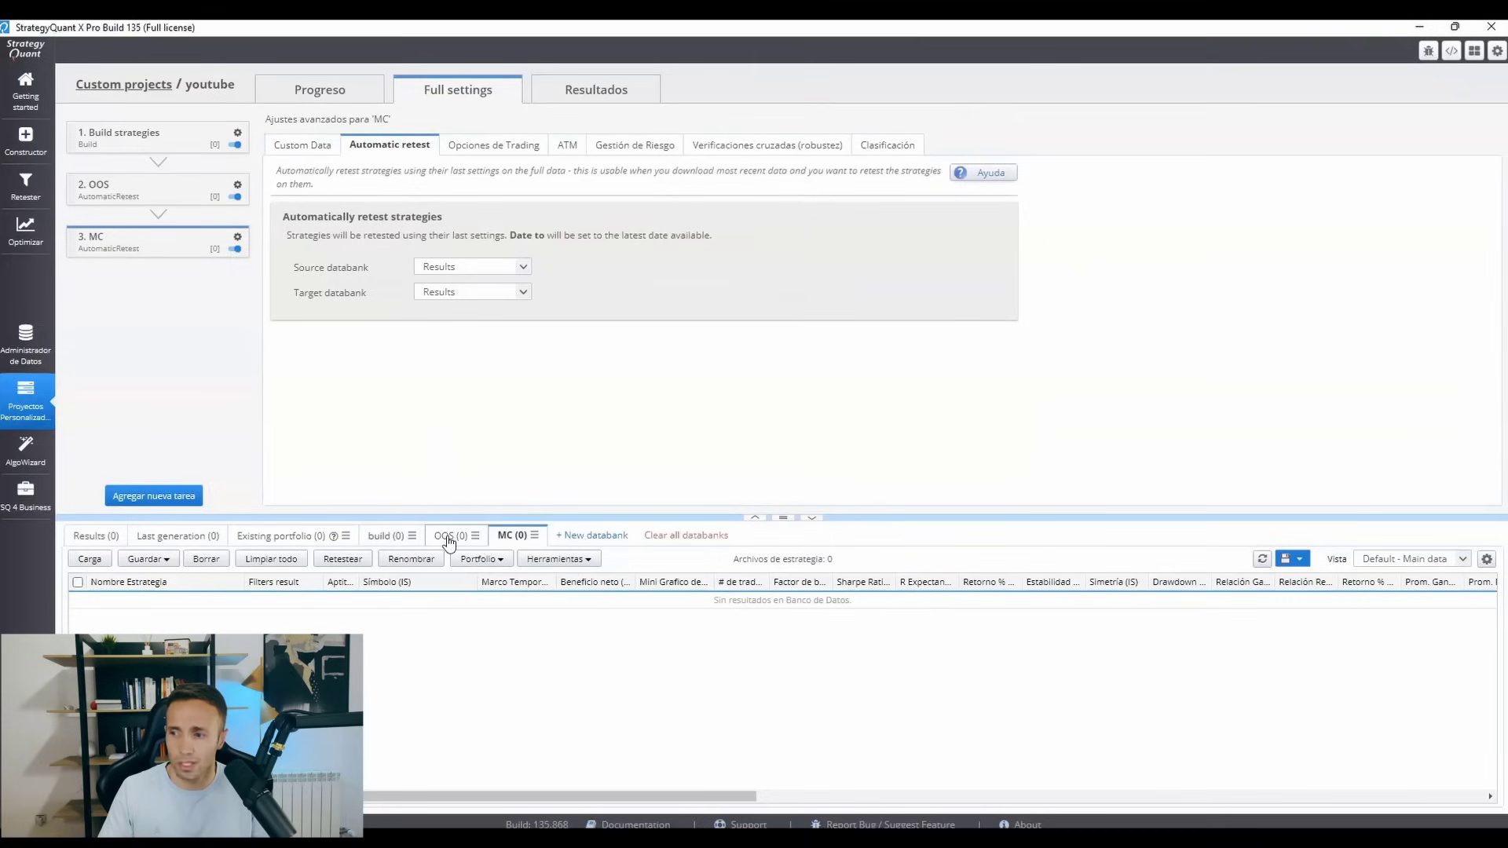
click(434, 270)
click(444, 345)
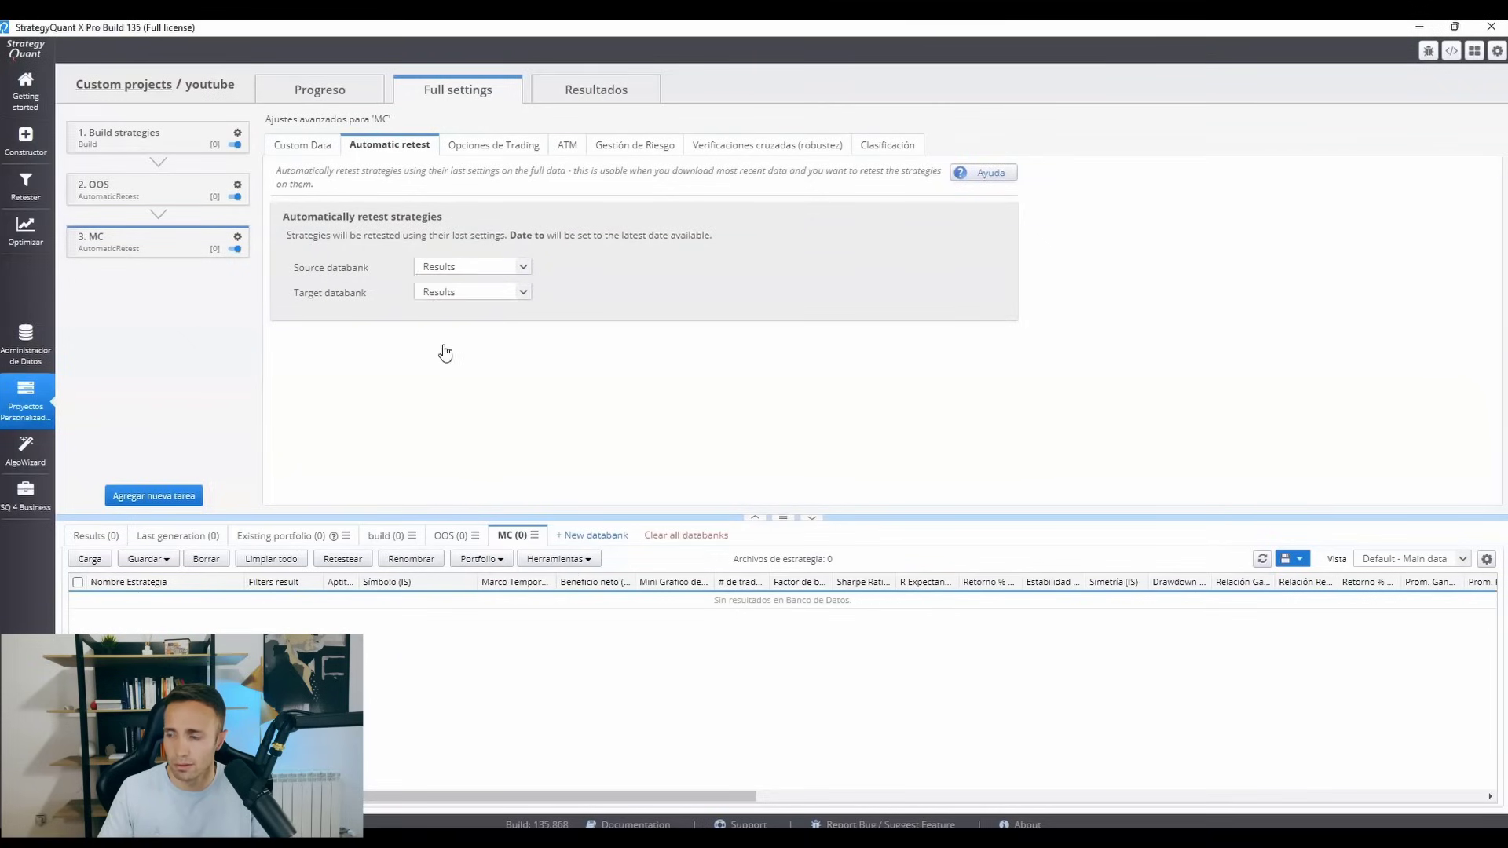
click(454, 296)
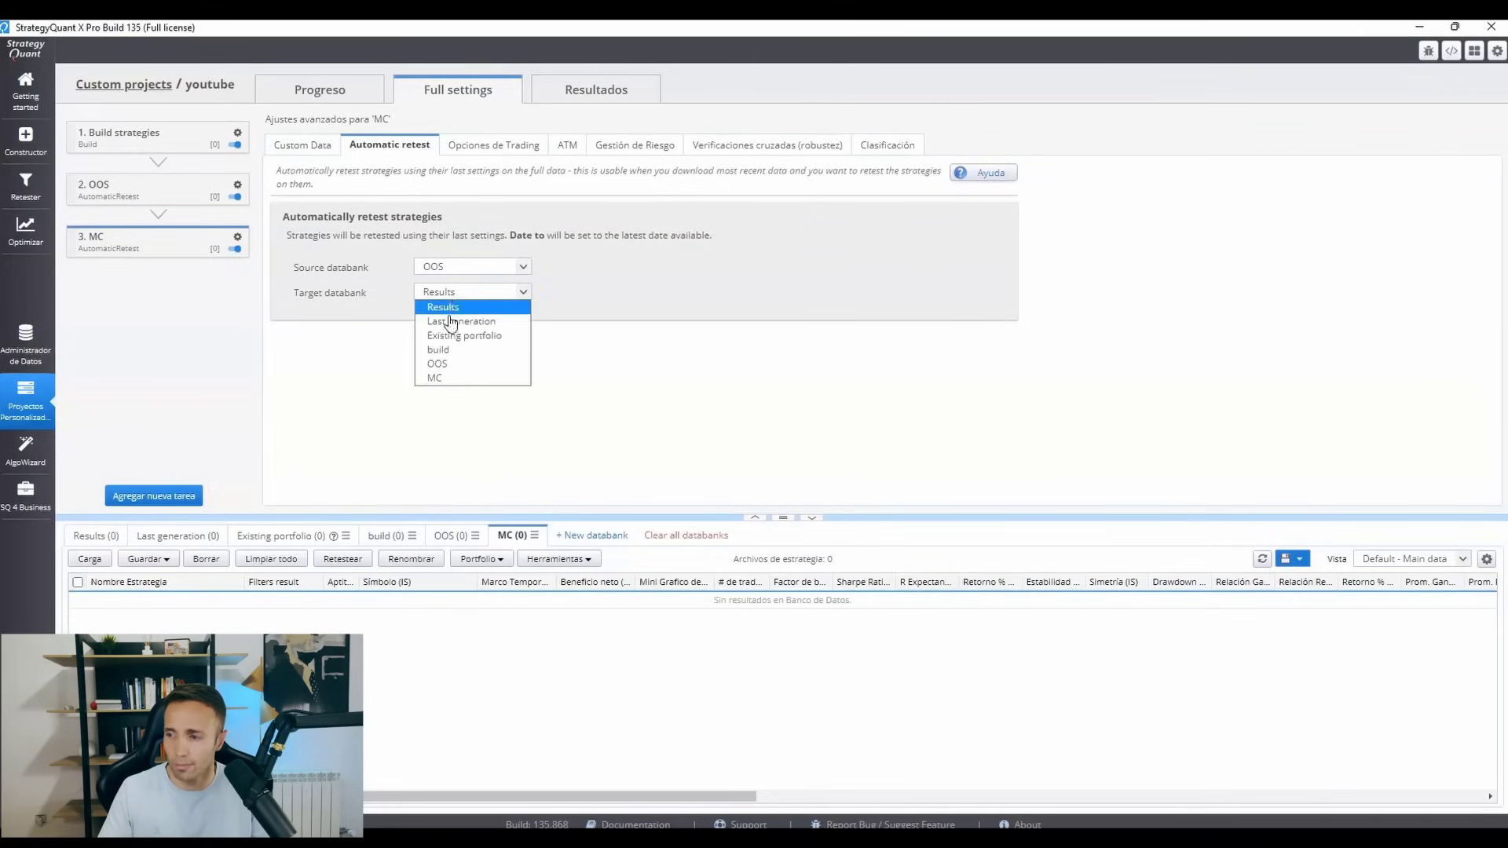
click(448, 380)
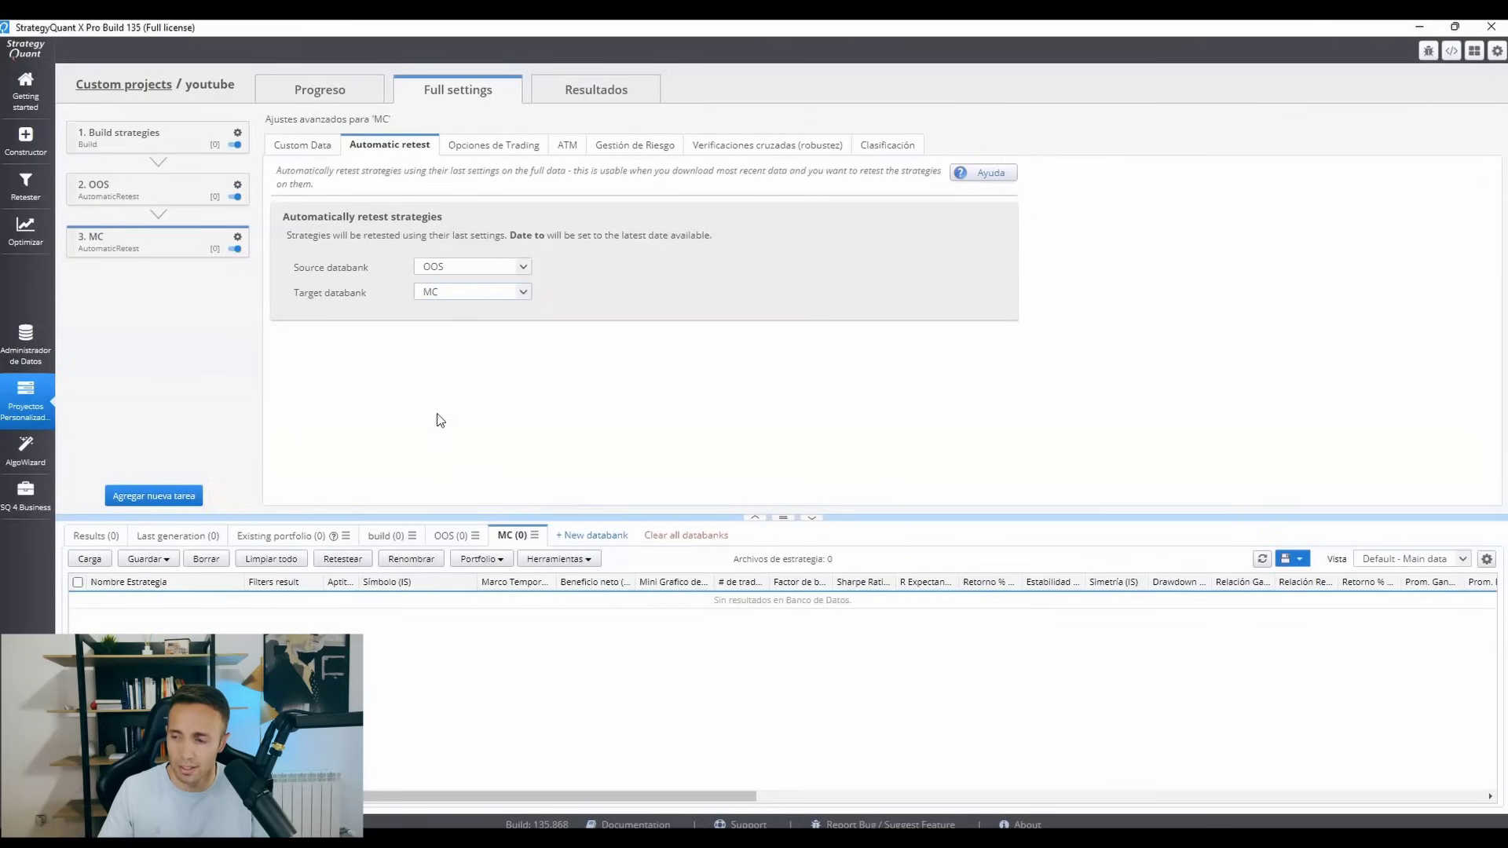
click(384, 538)
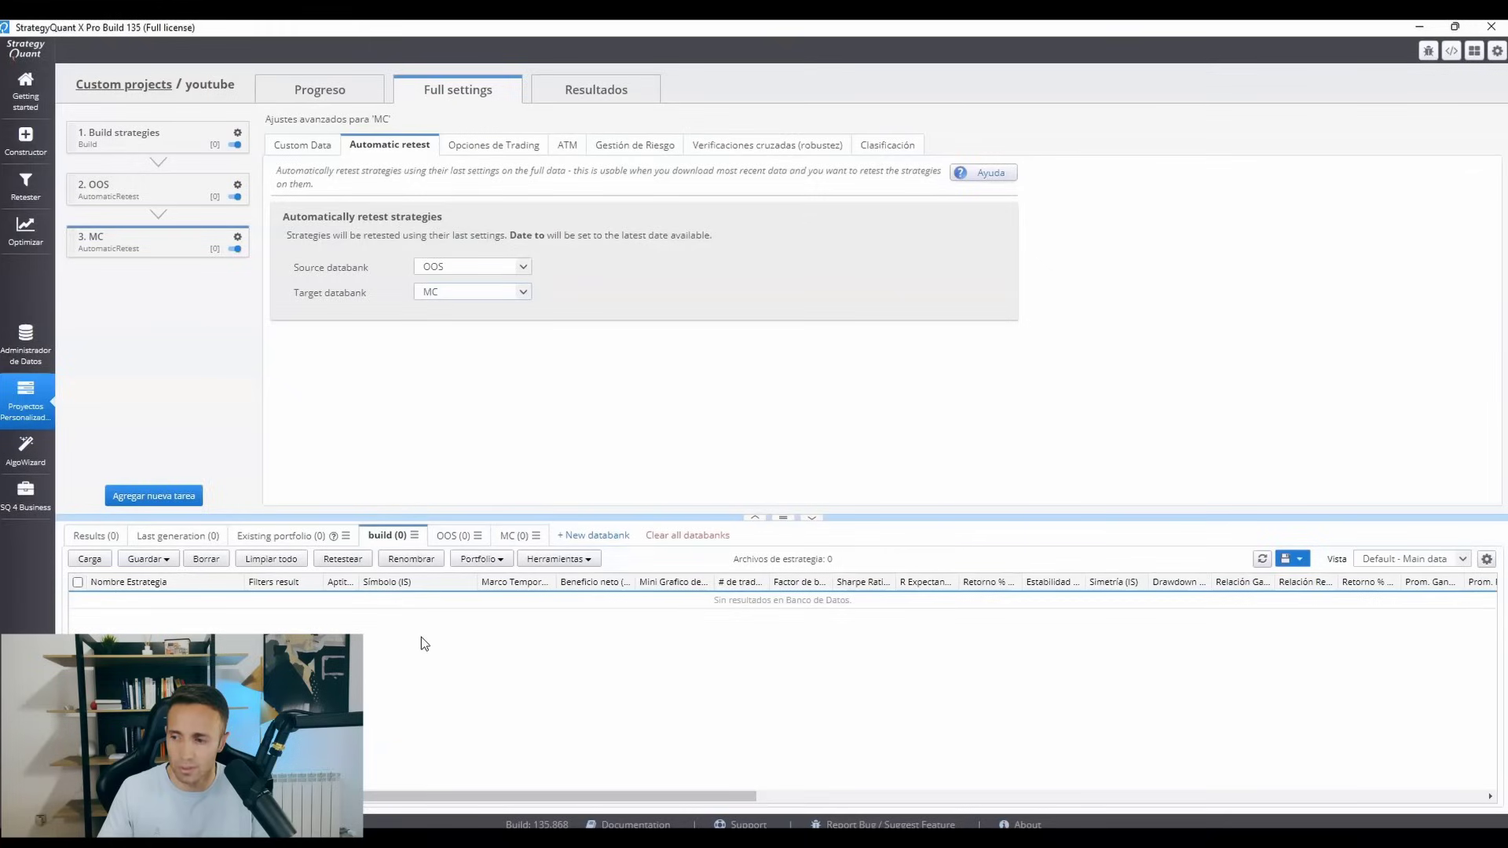
click(453, 536)
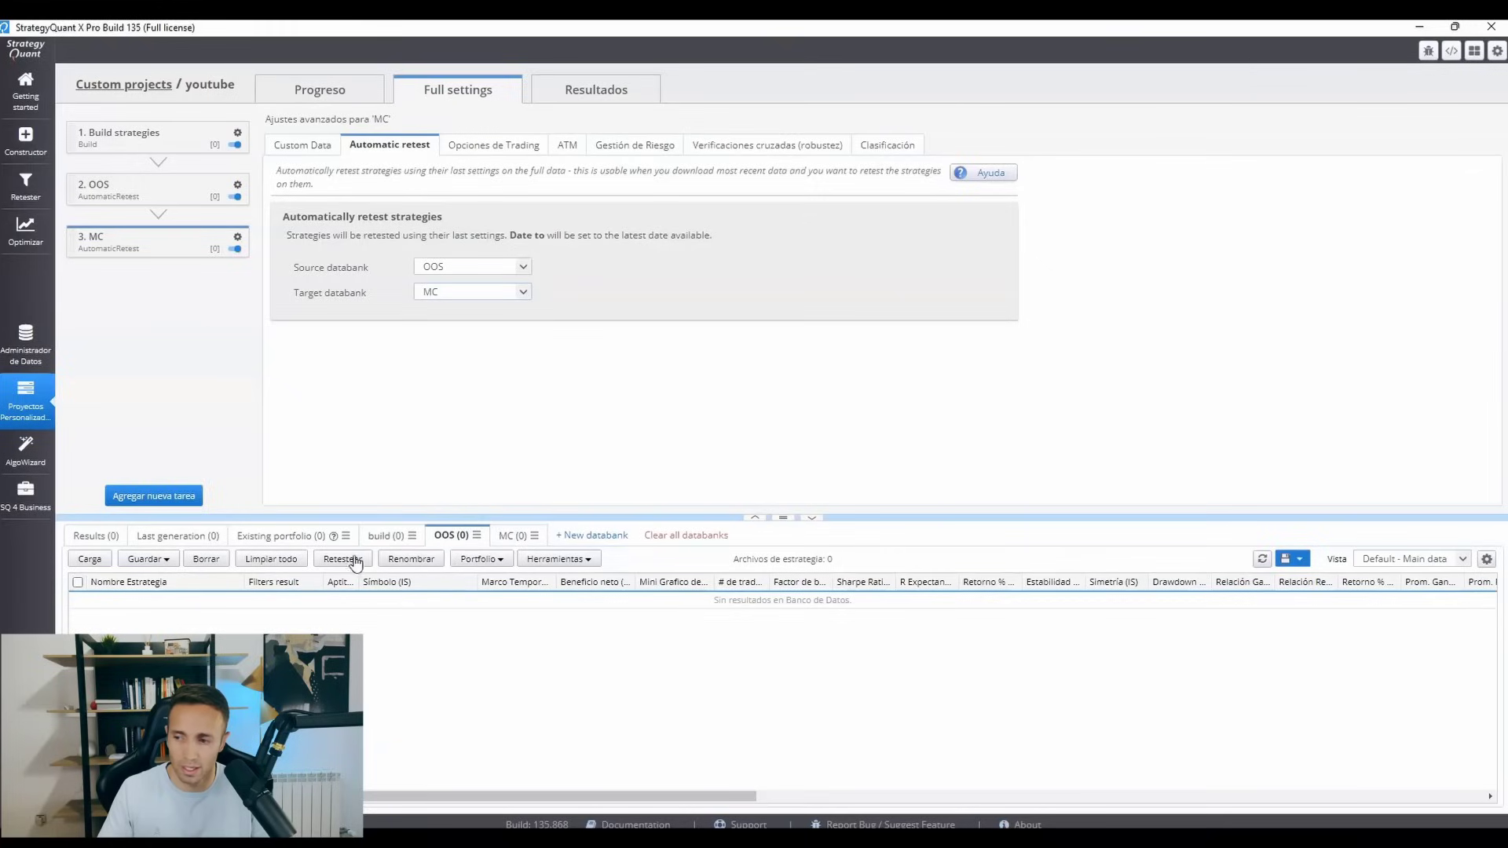
click(510, 536)
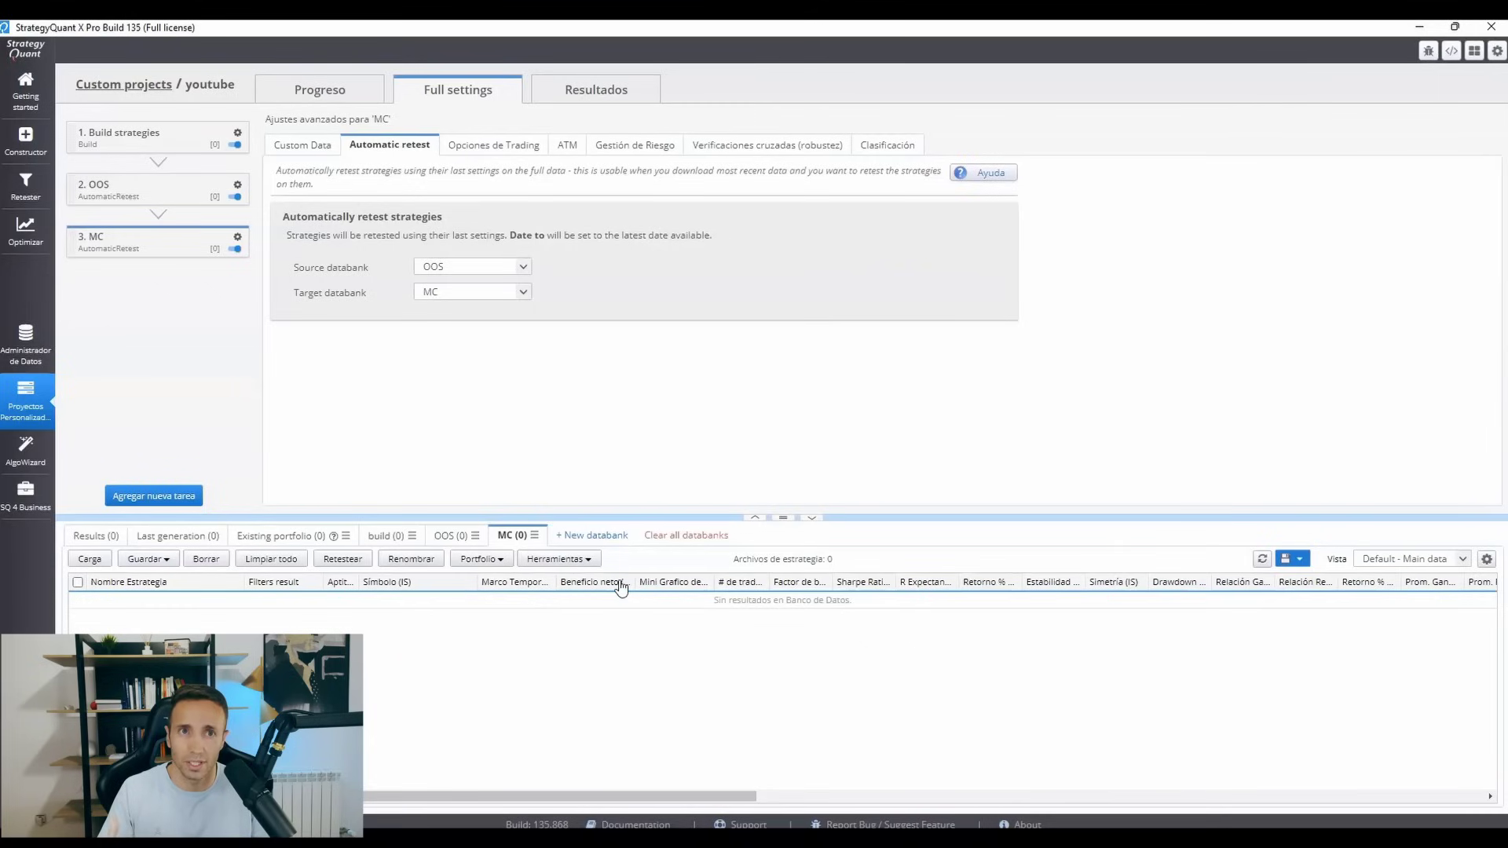
Enable the Manipulación Trades Monte Carlo cross check for the MC task and save its settings without adding filter conditions.
click(751, 146)
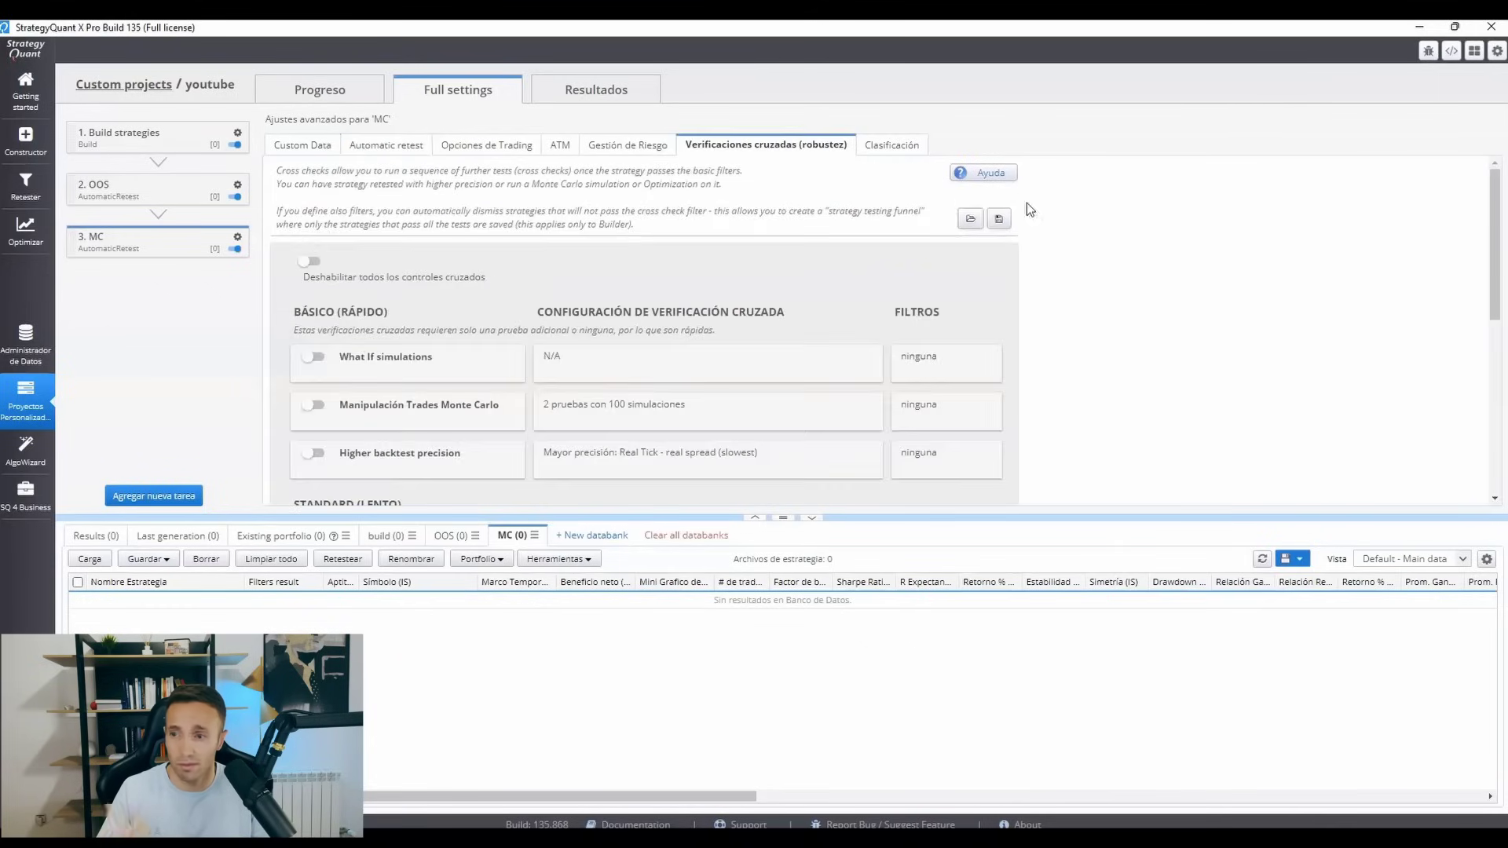
scroll(1487, 308, down, 3)
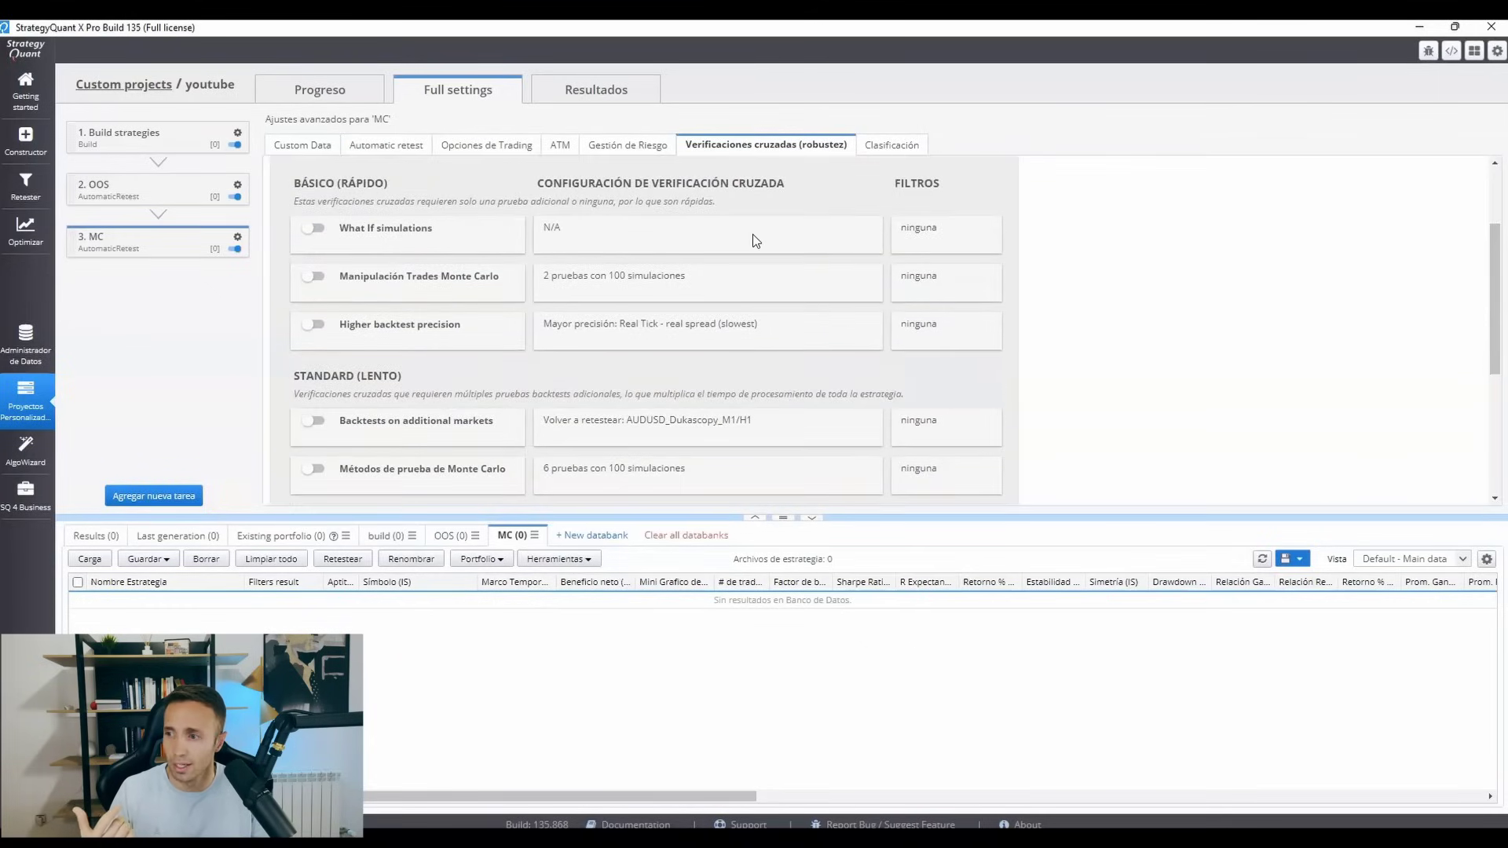
click(314, 277)
click(679, 282)
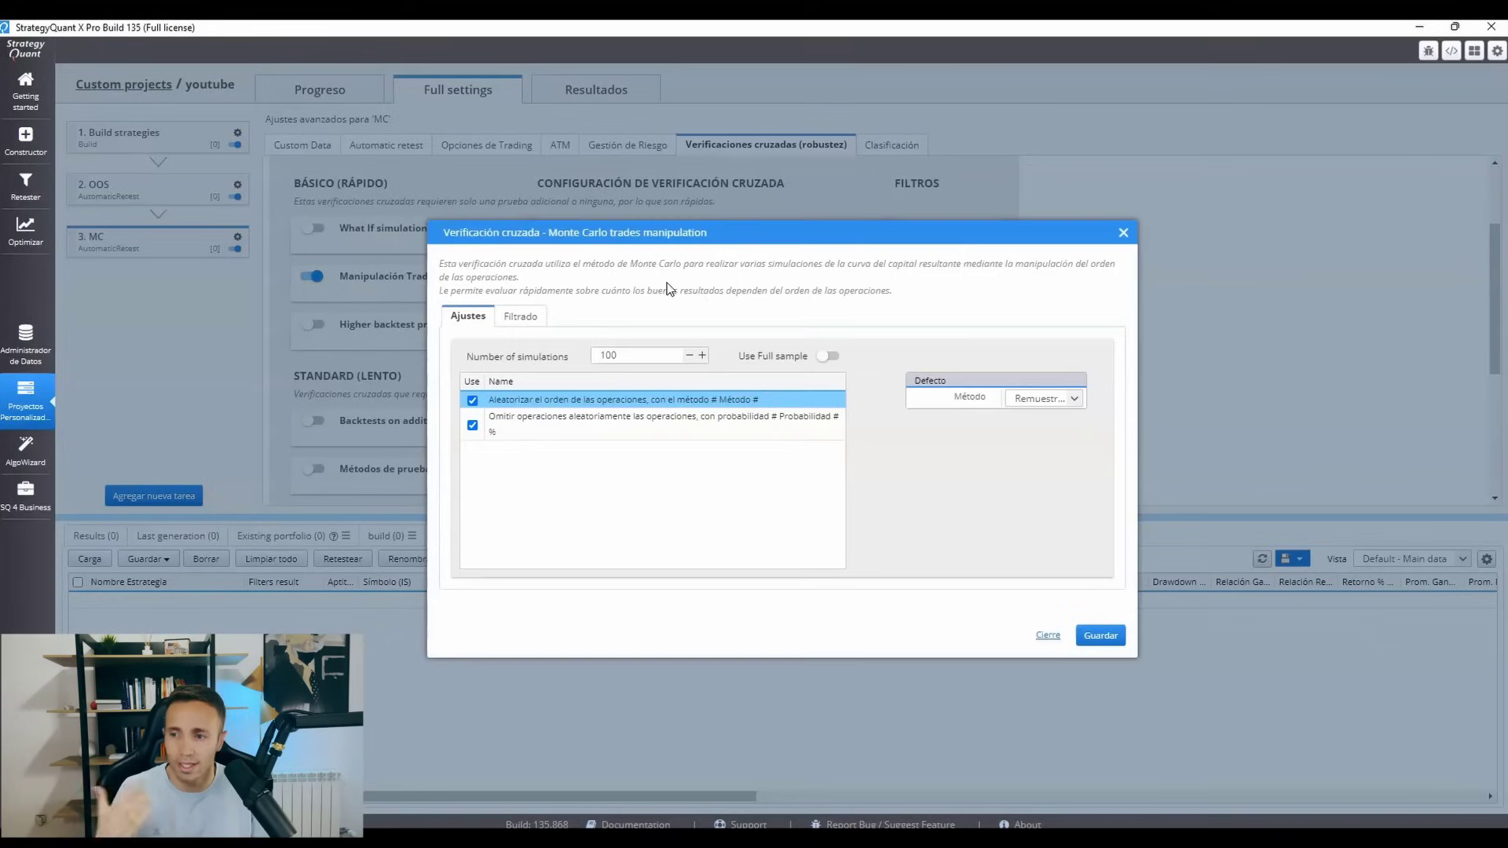
click(507, 316)
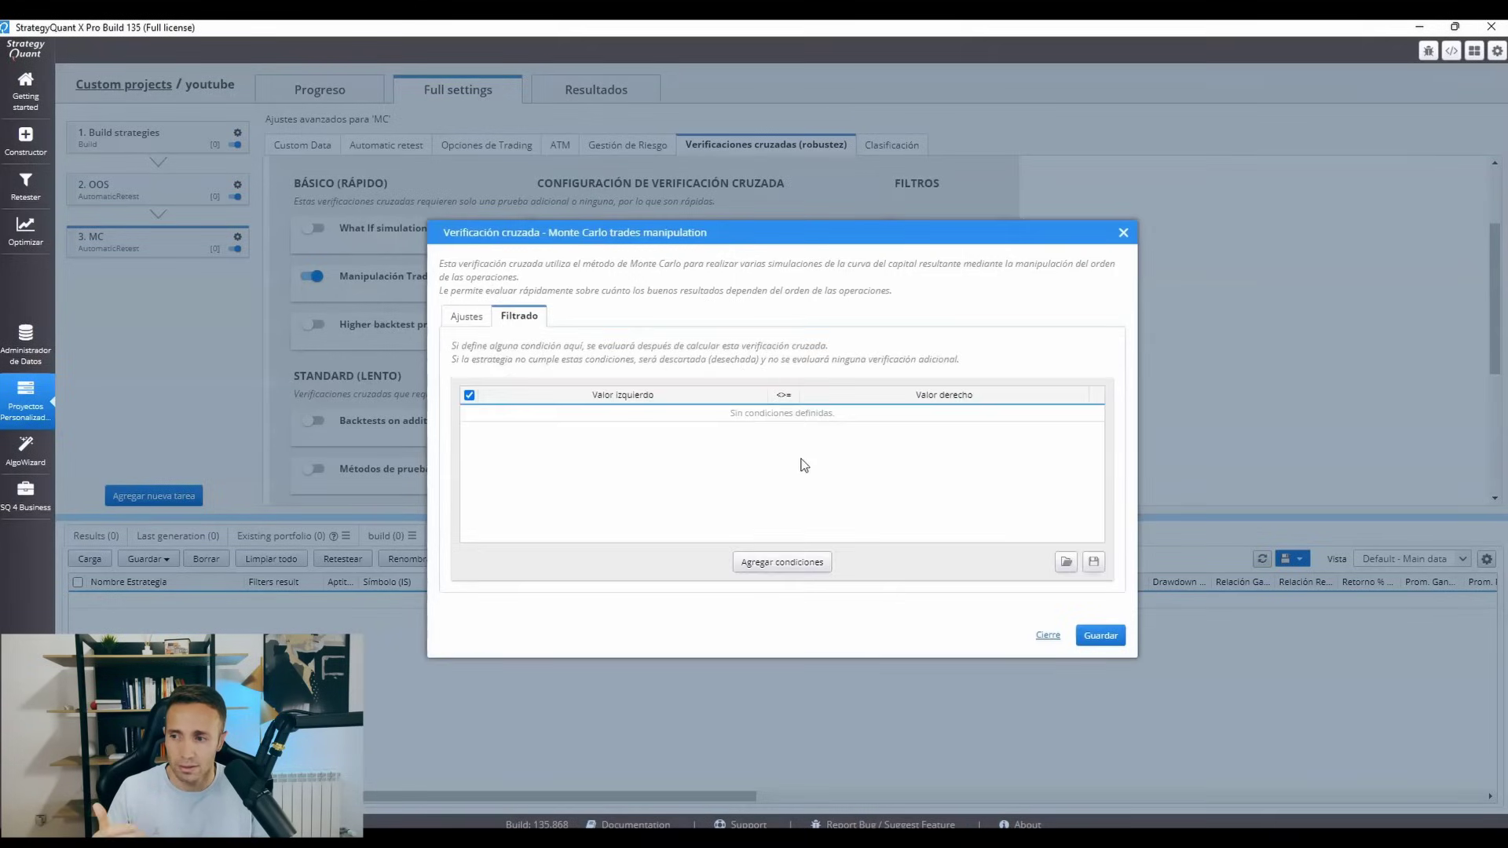
click(1100, 635)
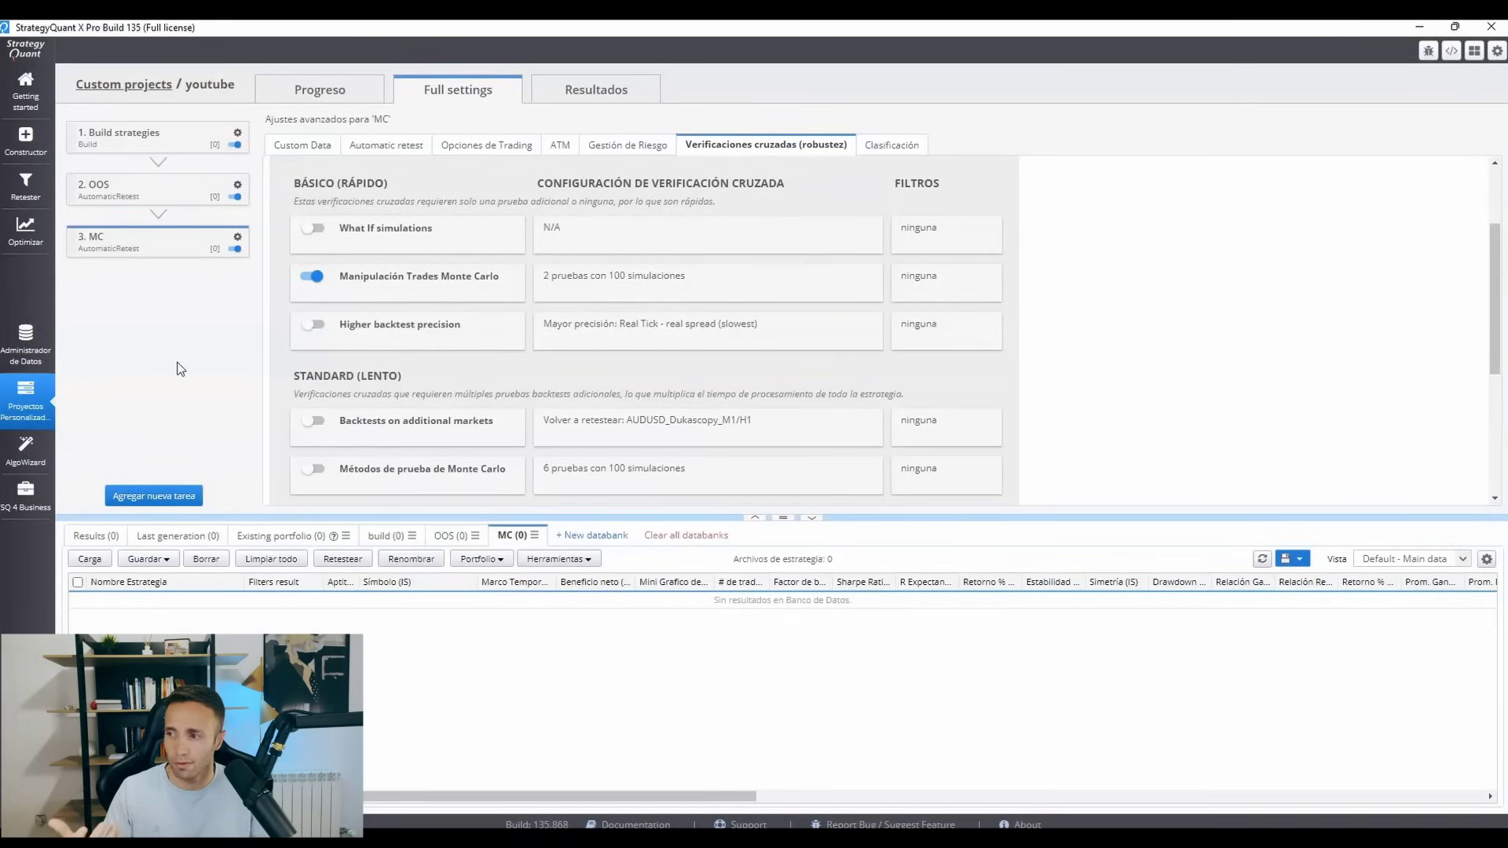
Add a new automatic retest task to the project and rename it DARWINEX.
click(177, 498)
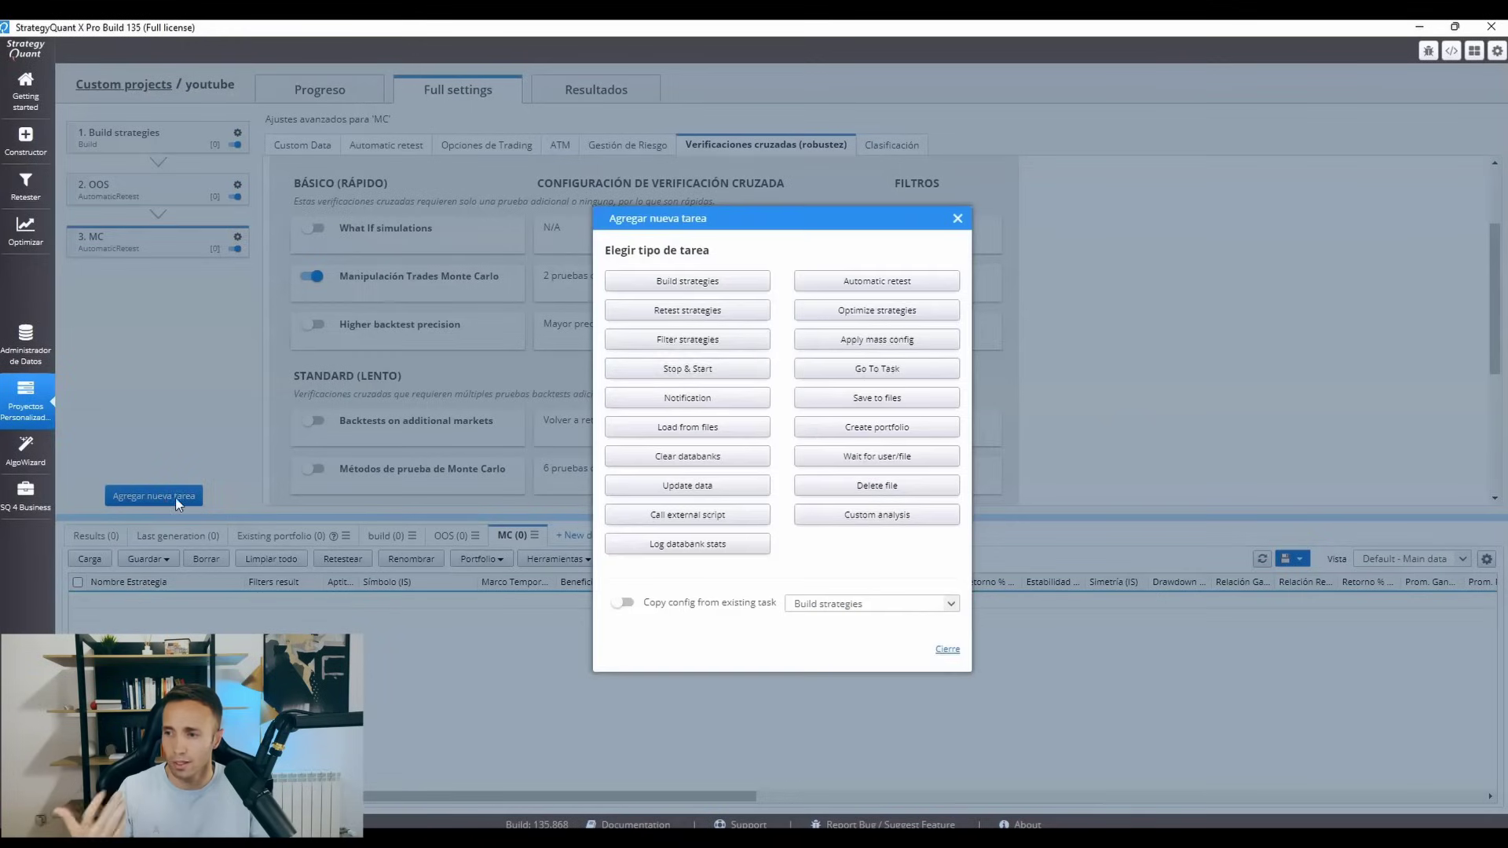
click(840, 292)
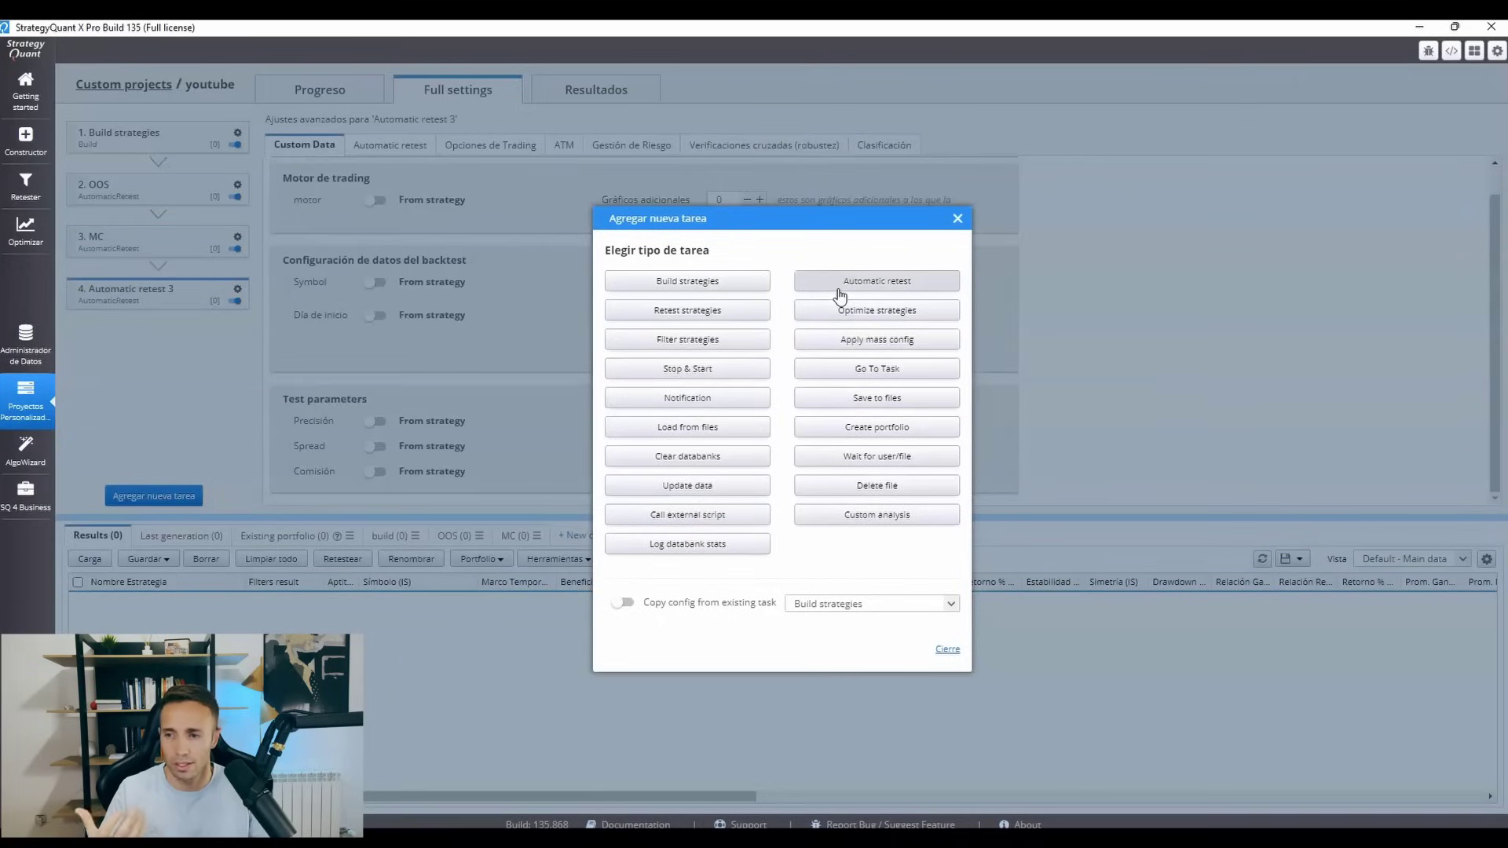
click(958, 219)
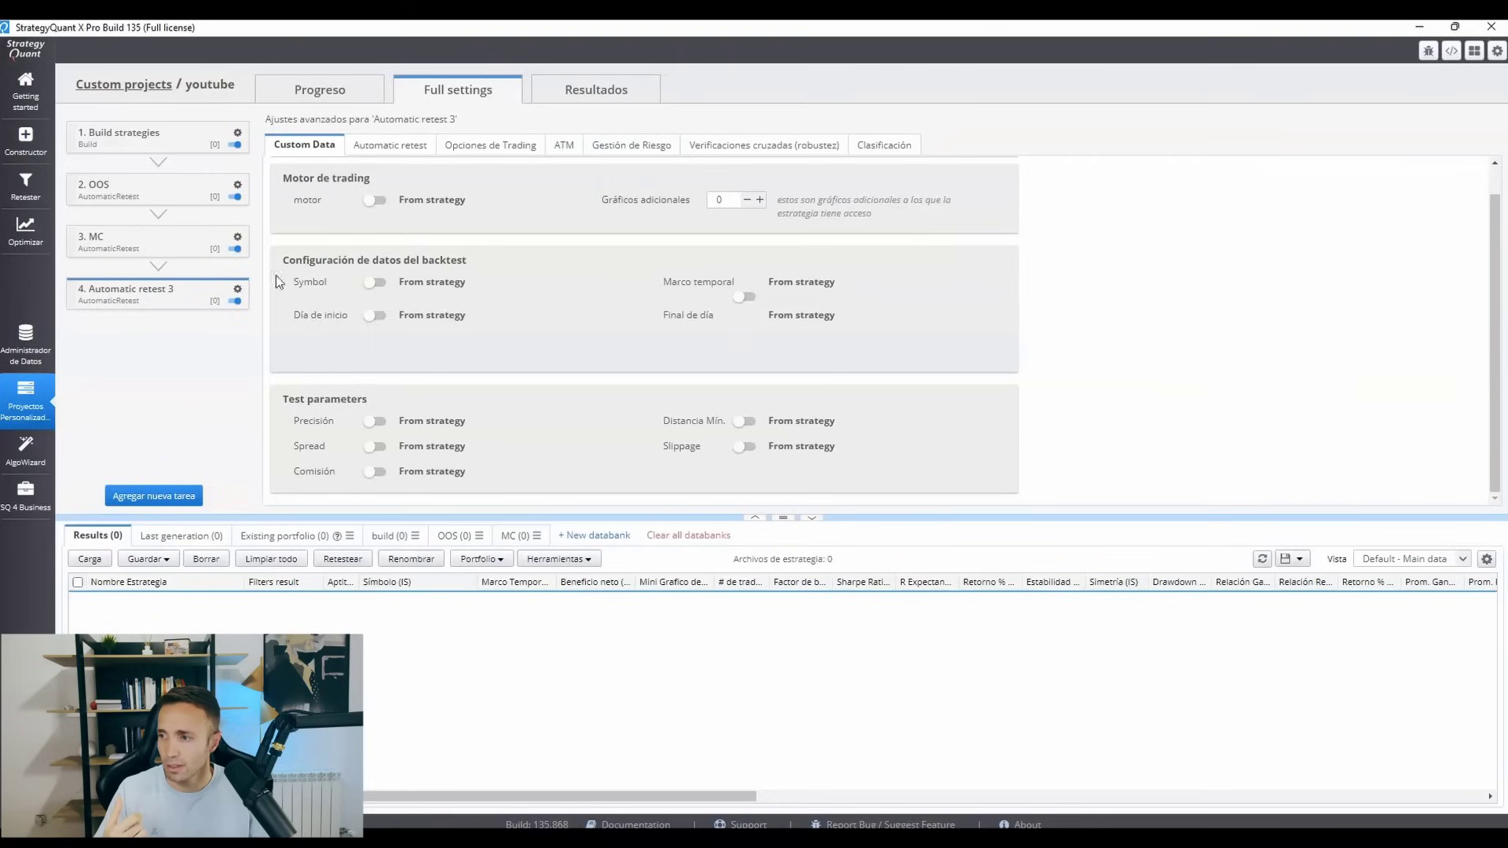
click(237, 289)
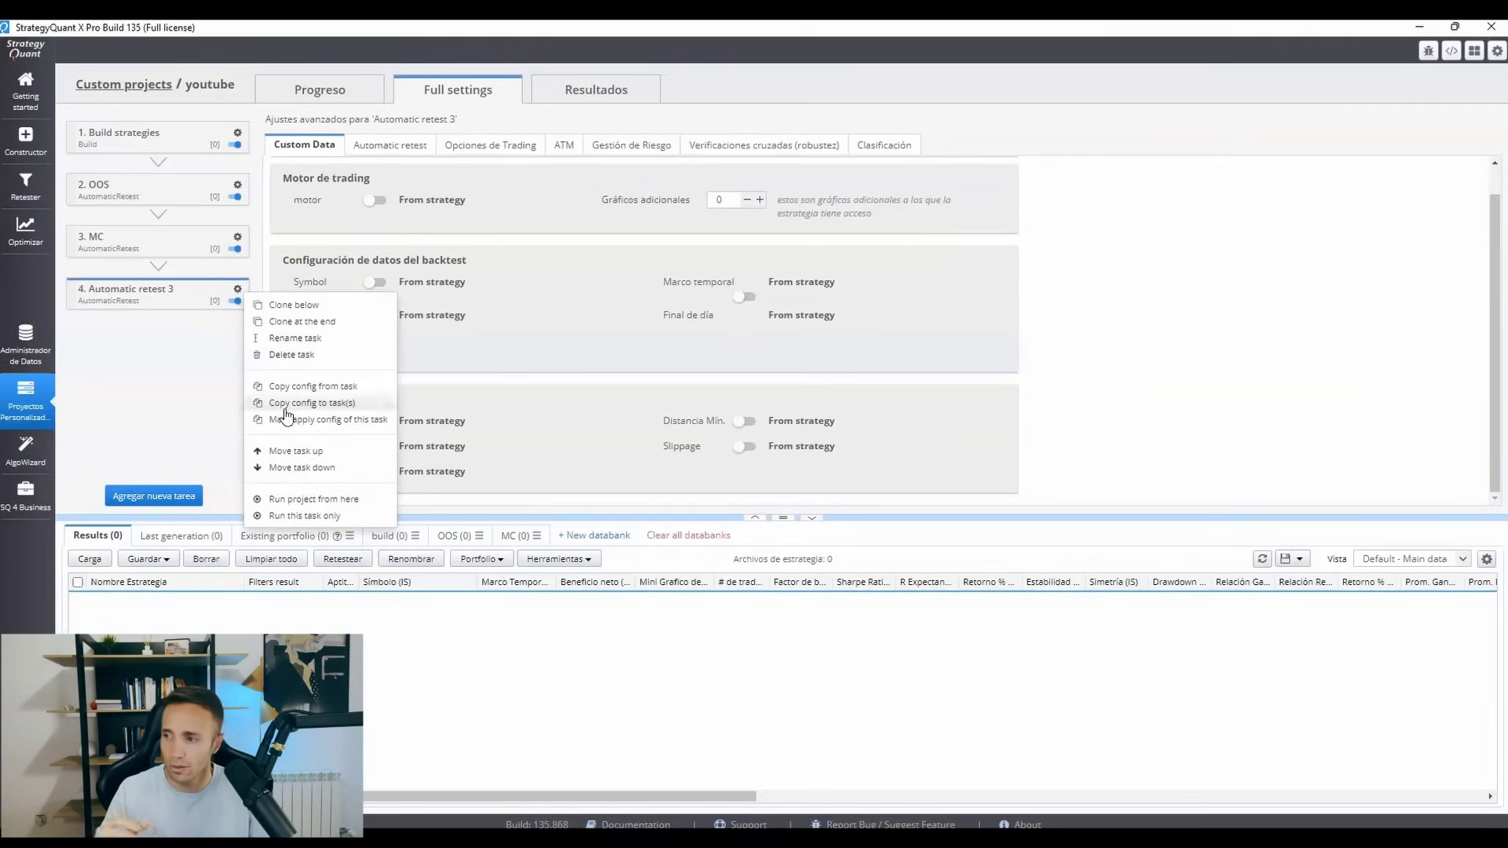
click(296, 338)
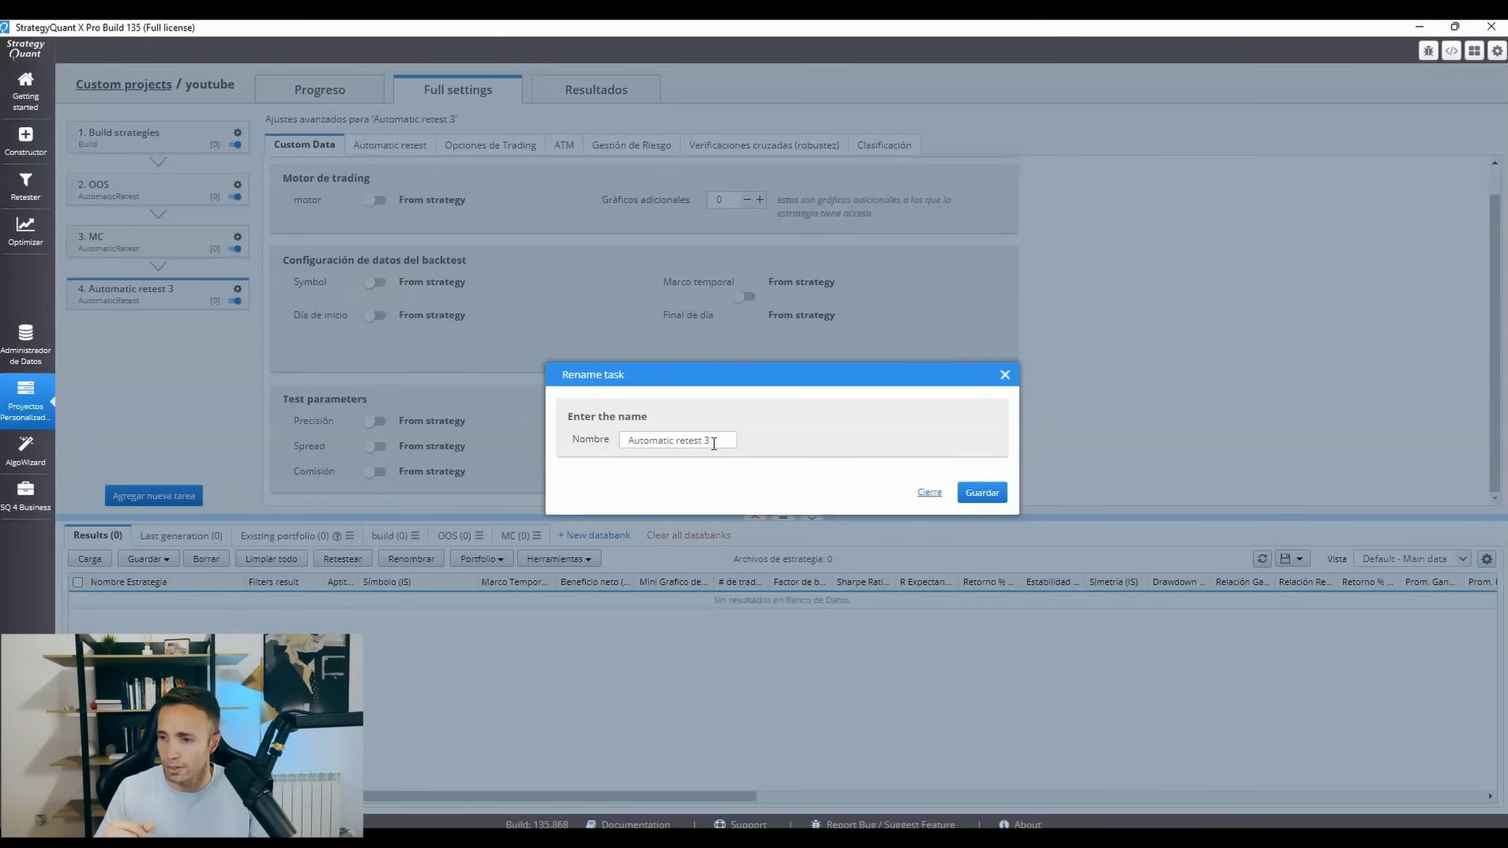
drag(714, 444, 578, 432)
text(DA)
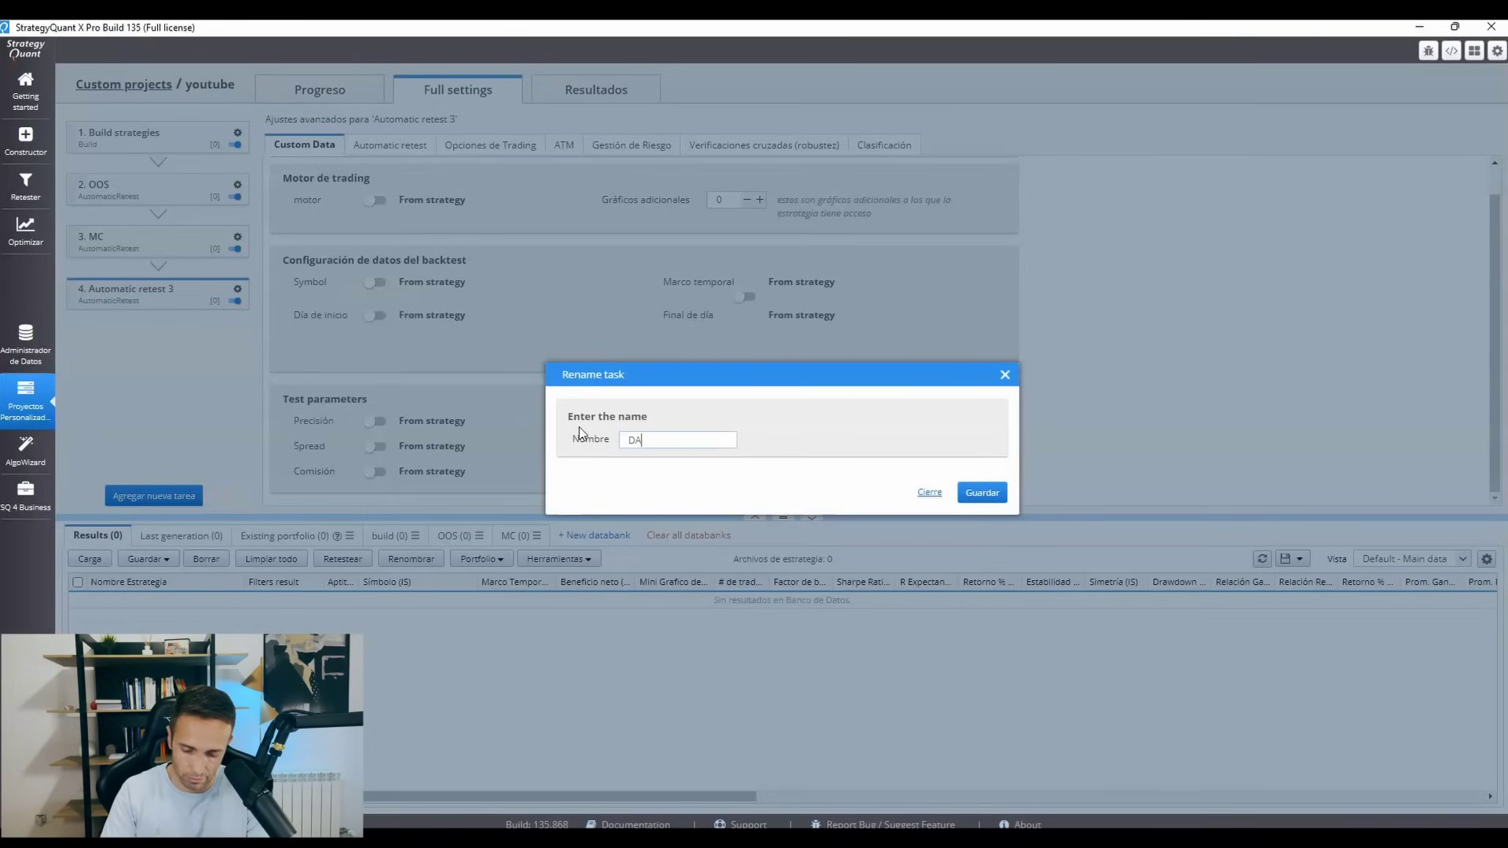
text(RWINEX)
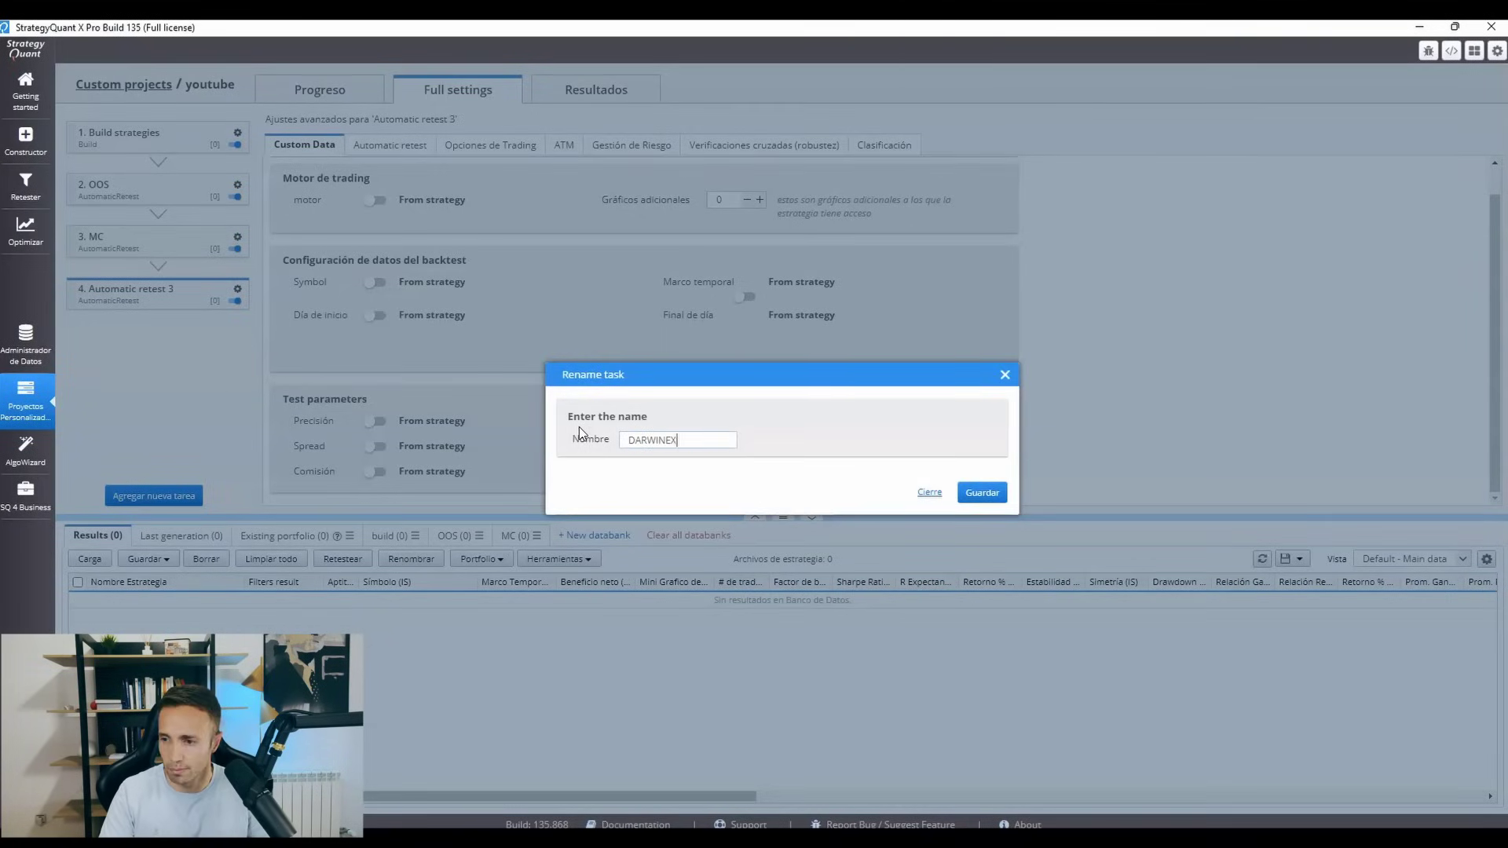
click(980, 493)
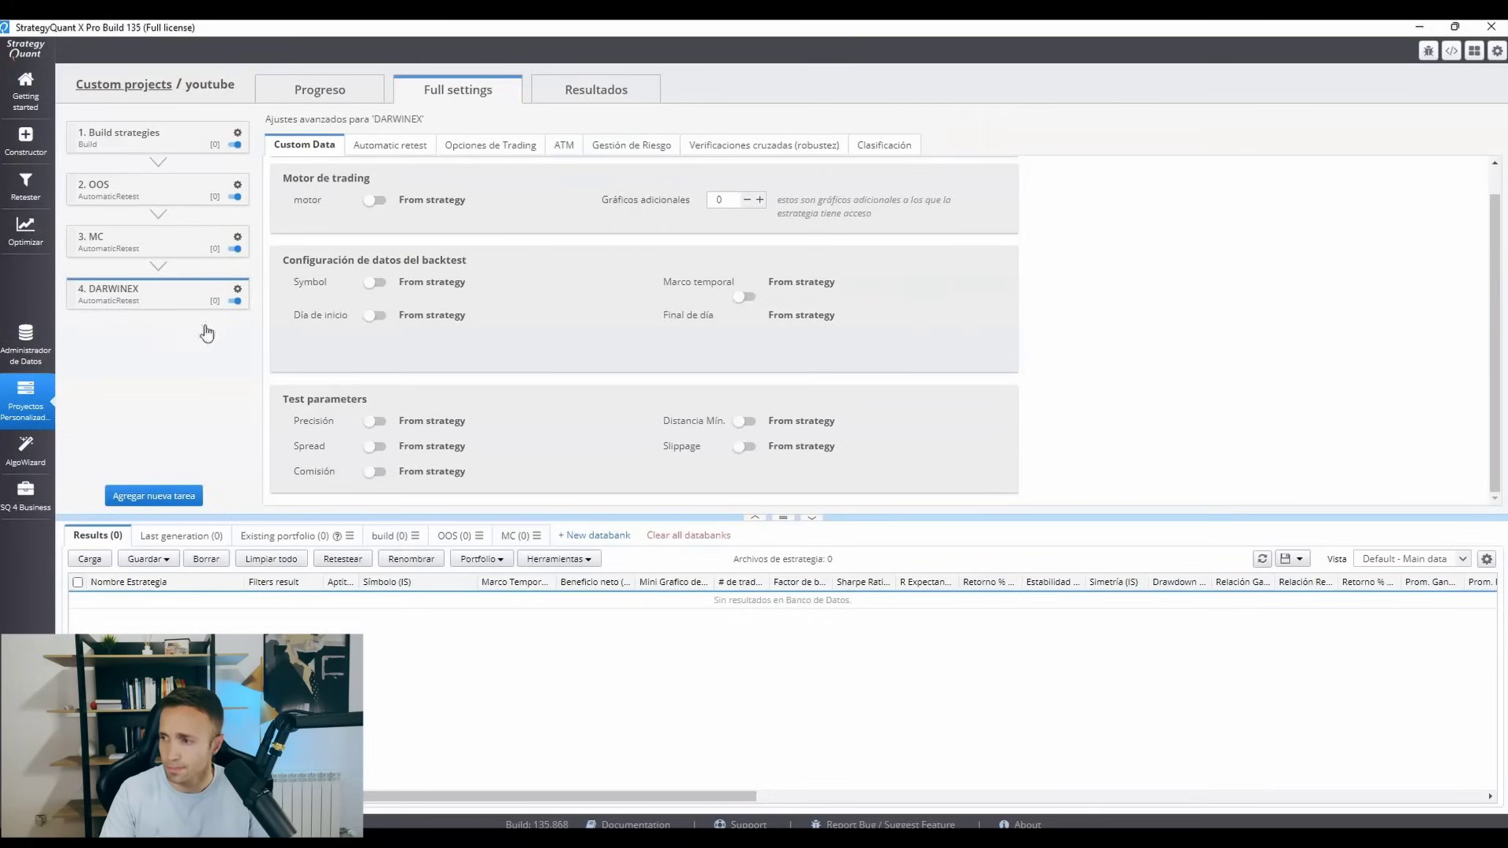
Create a new databank named DARWINEX.
click(607, 544)
text(MC)
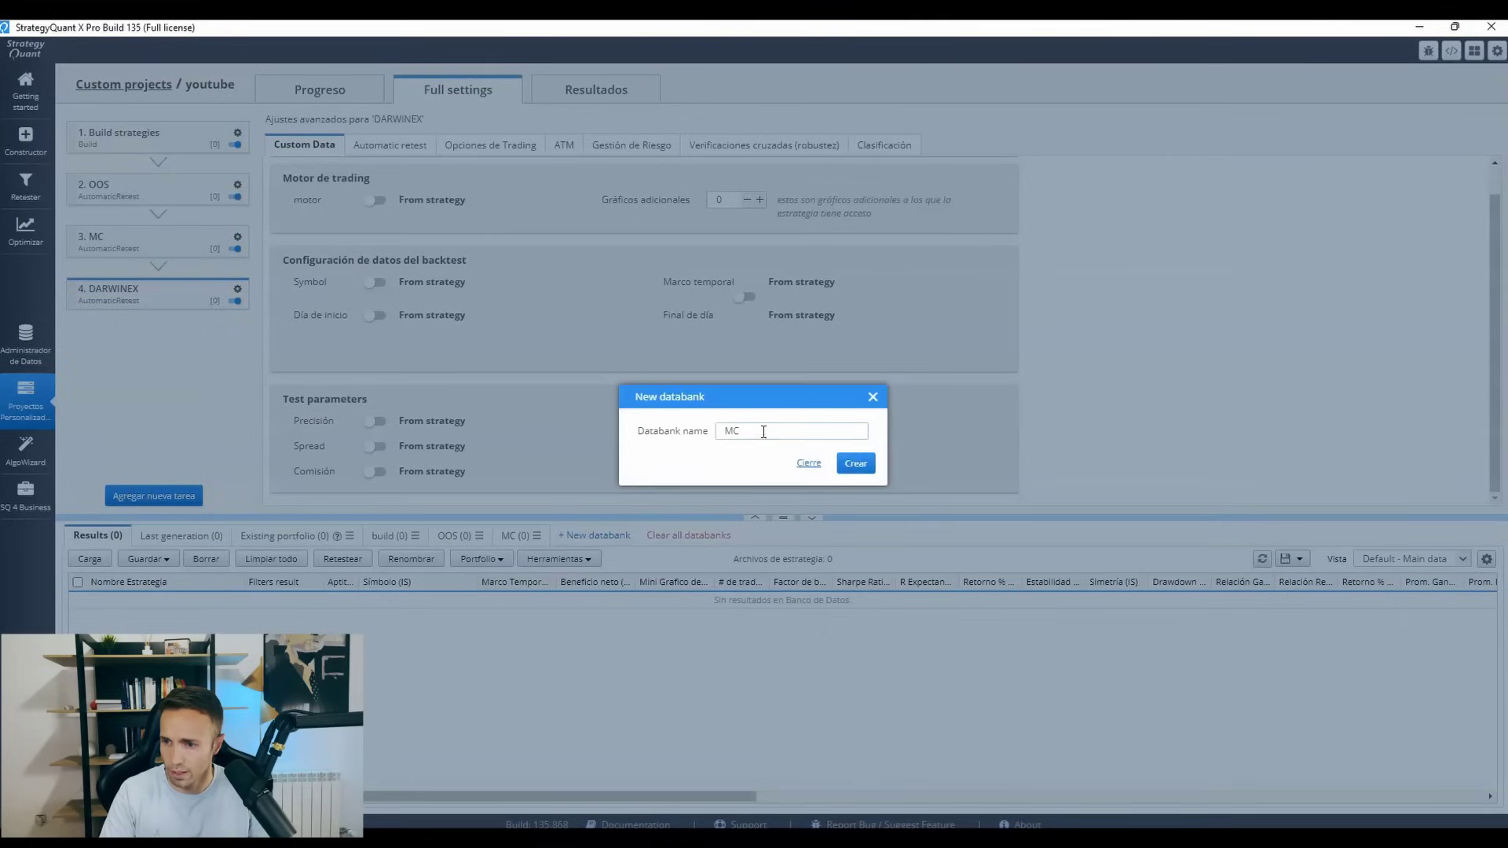
text(DARWIN)
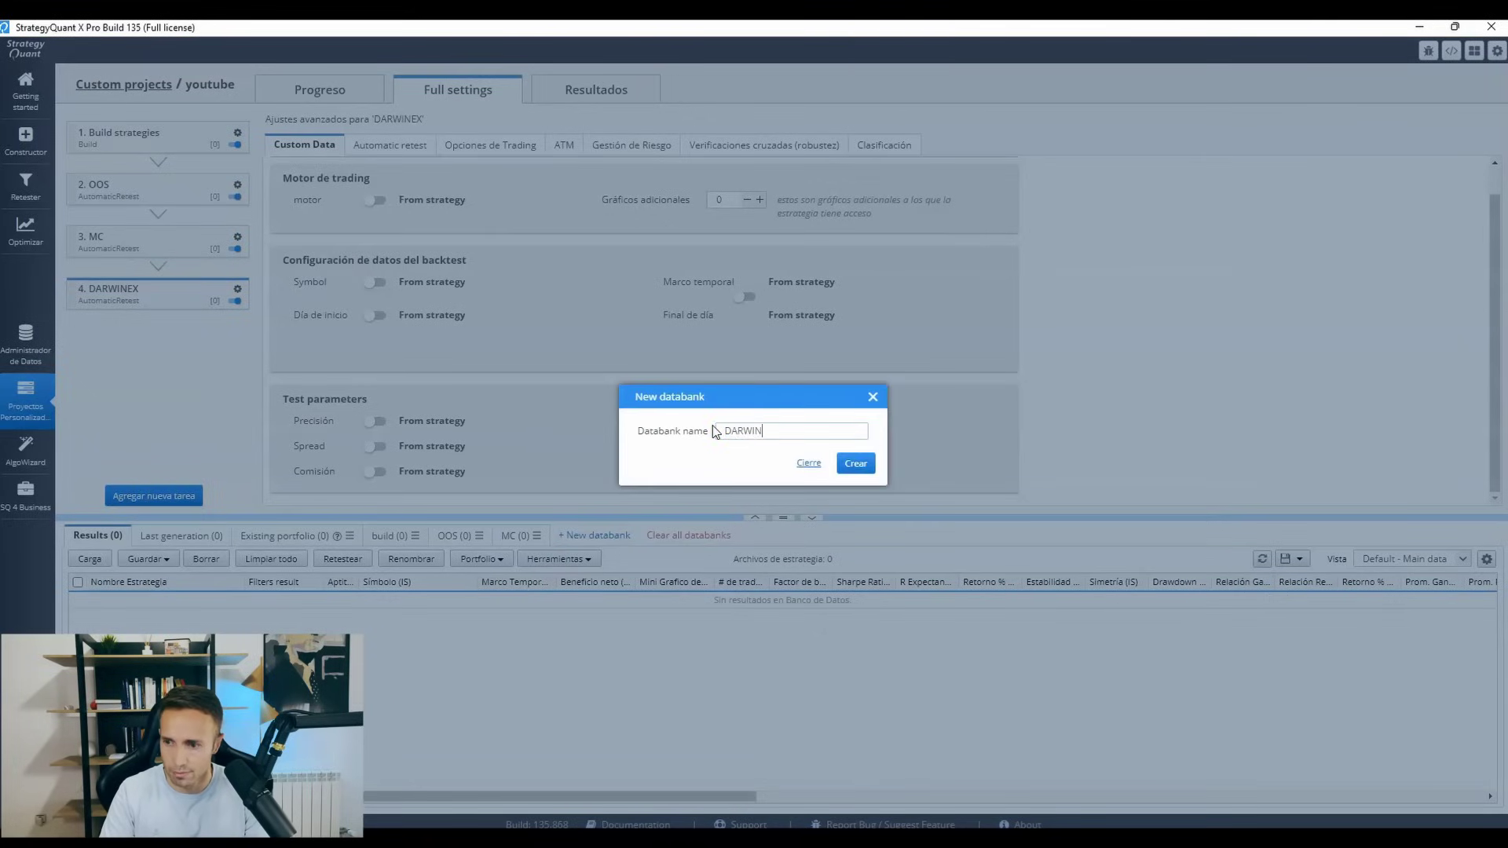
text(EX)
click(856, 463)
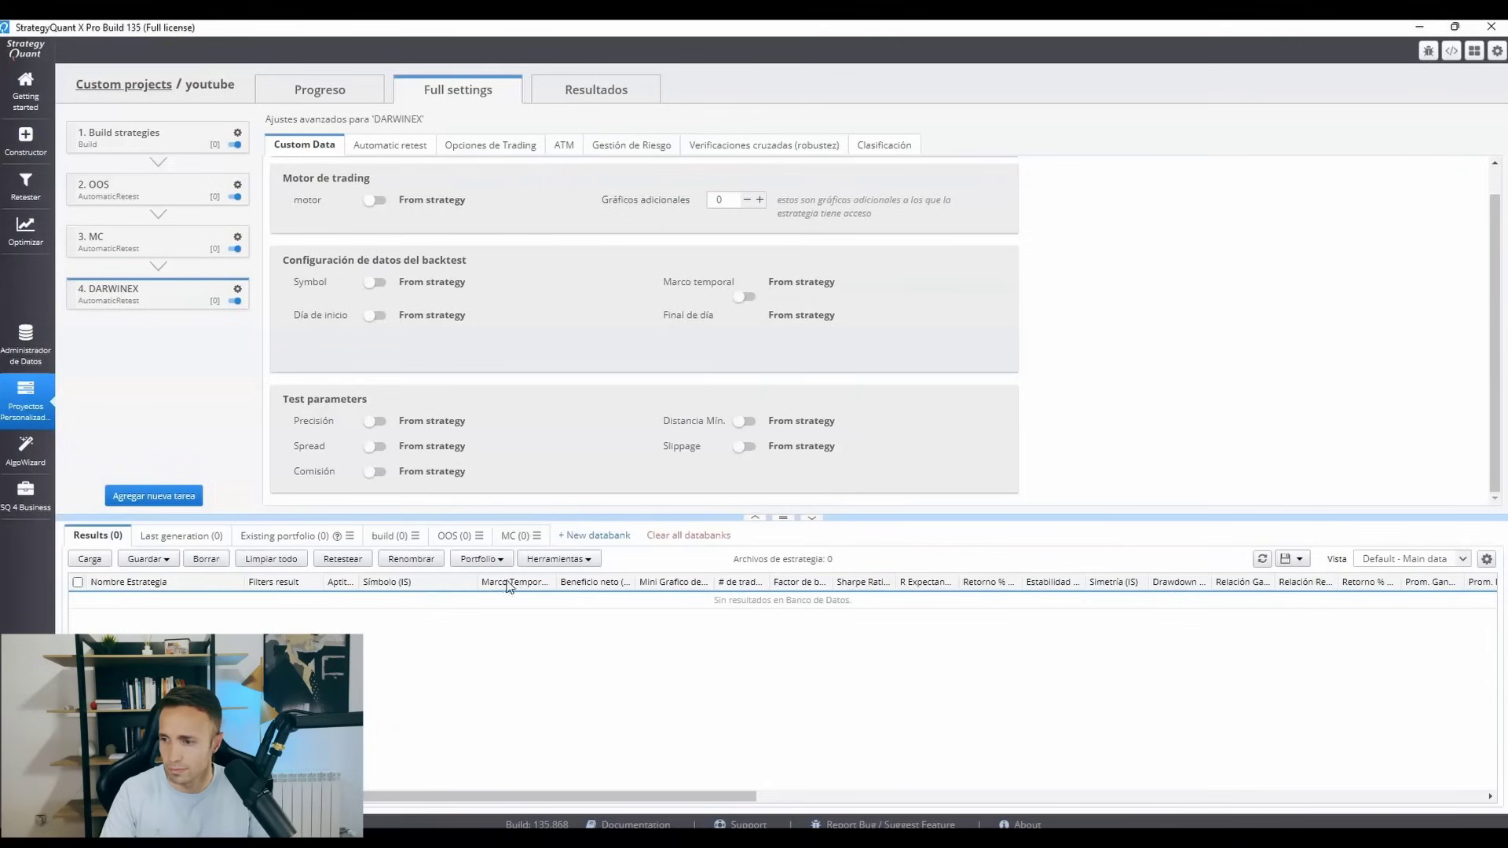
Reorder the databanks so that DARWINEX comes directly after the MC databank.
click(417, 536)
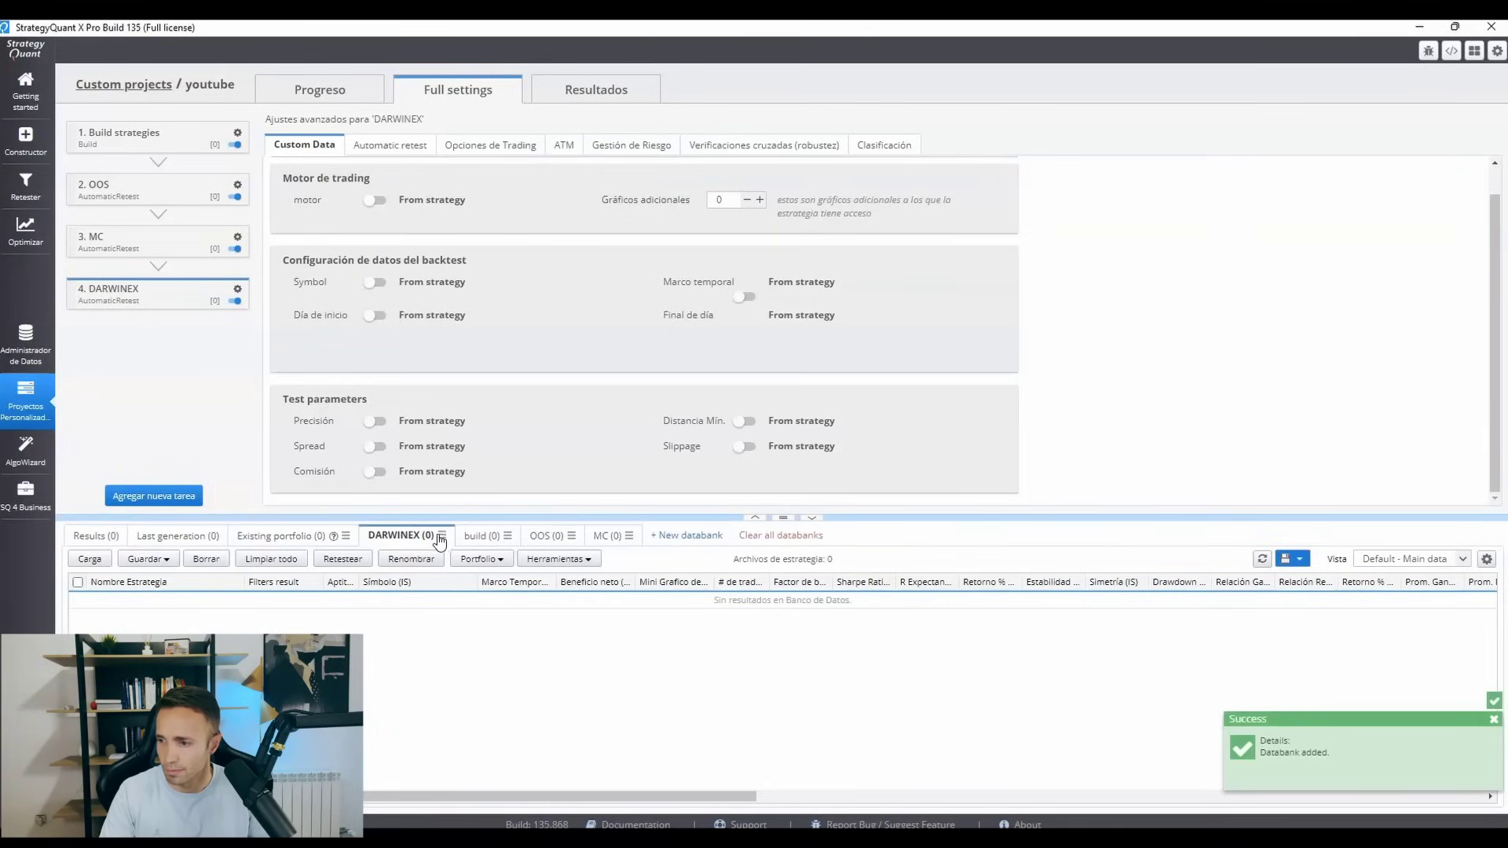
click(440, 536)
click(474, 601)
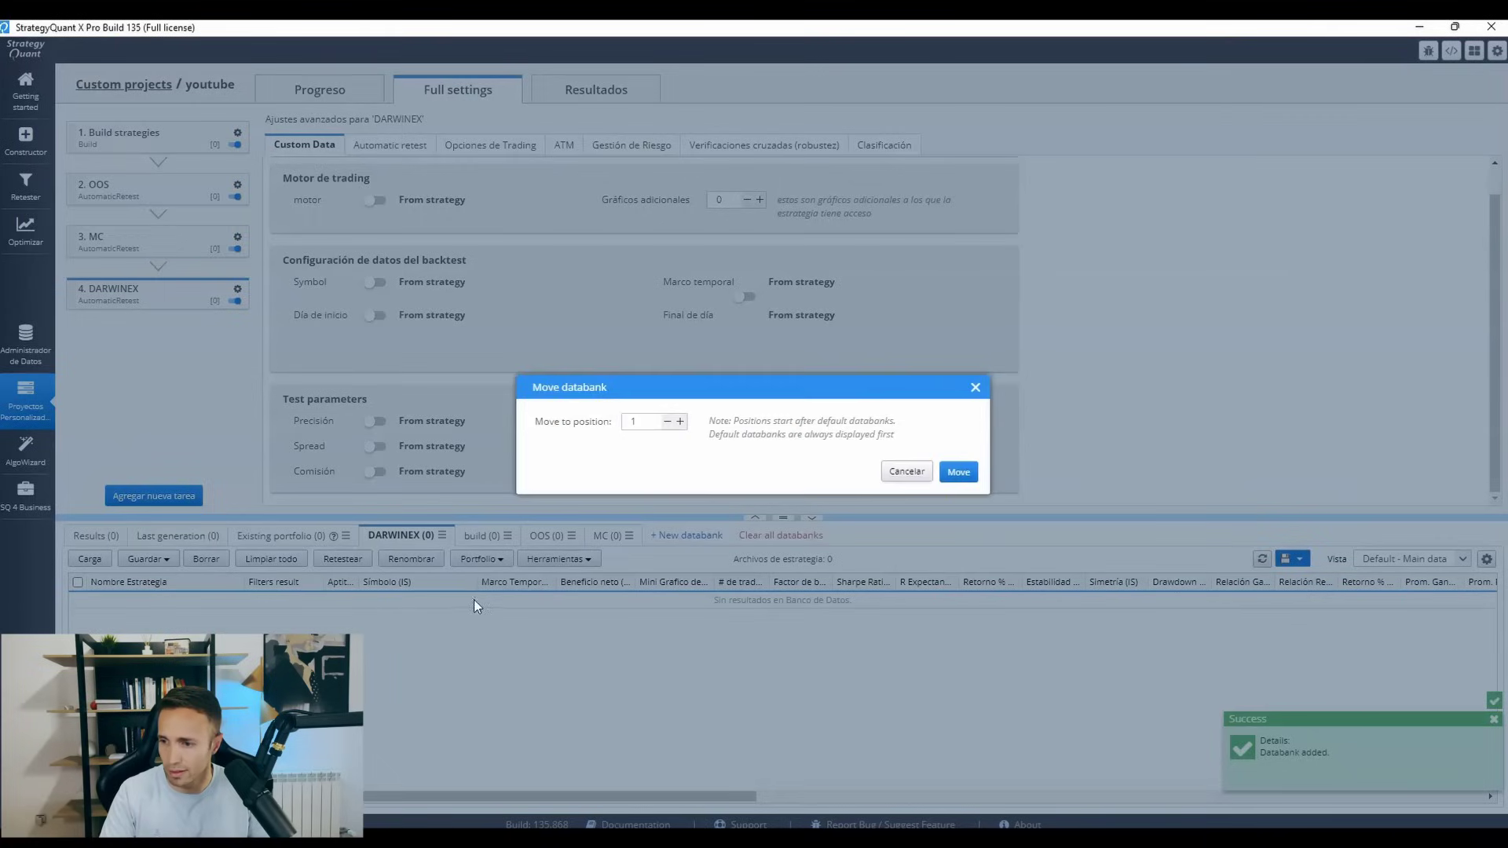
click(680, 423)
click(680, 423)
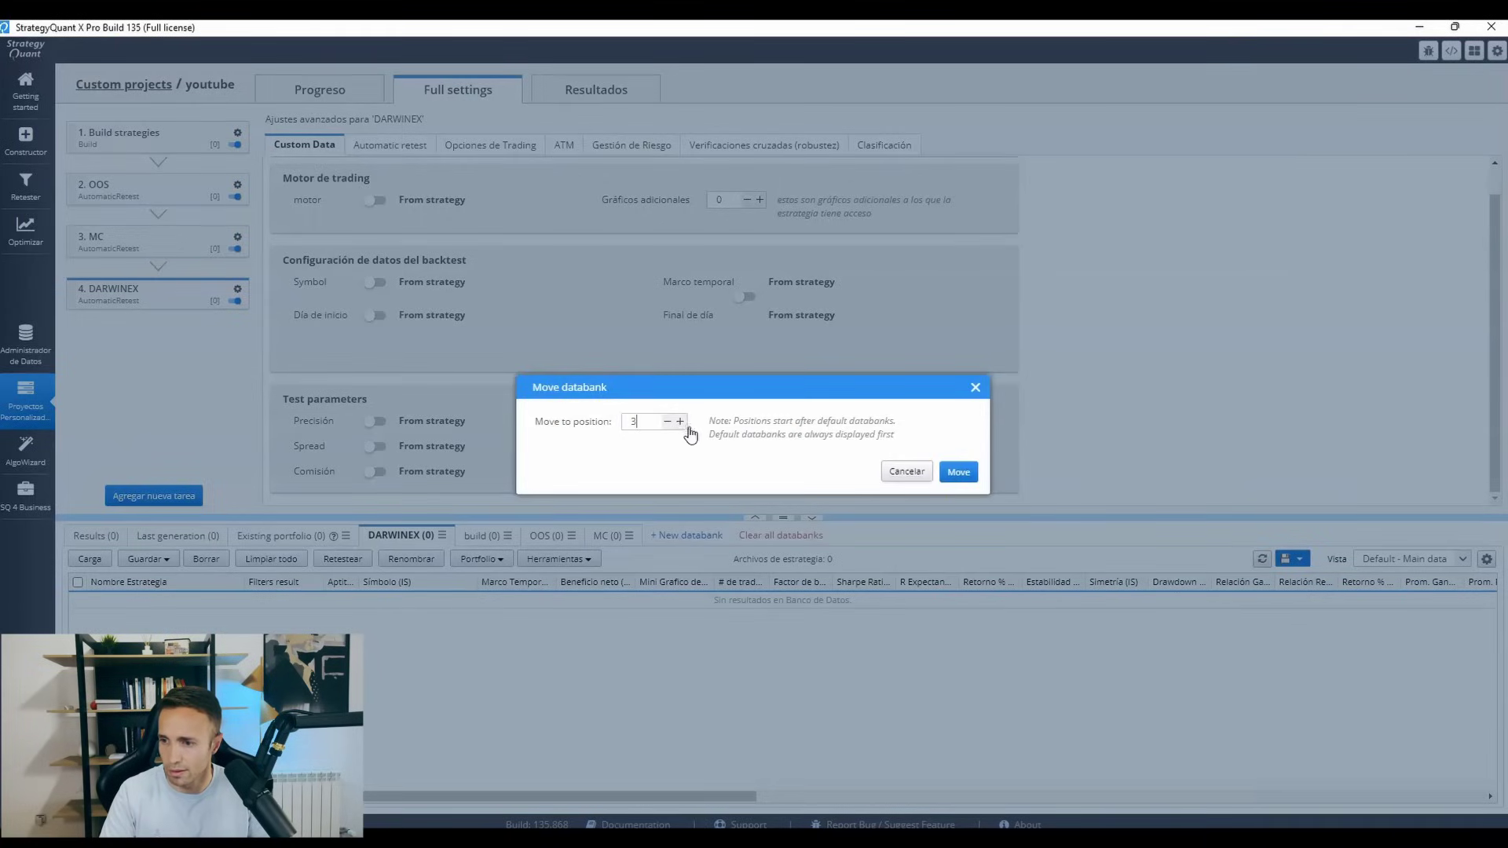
click(945, 473)
click(571, 535)
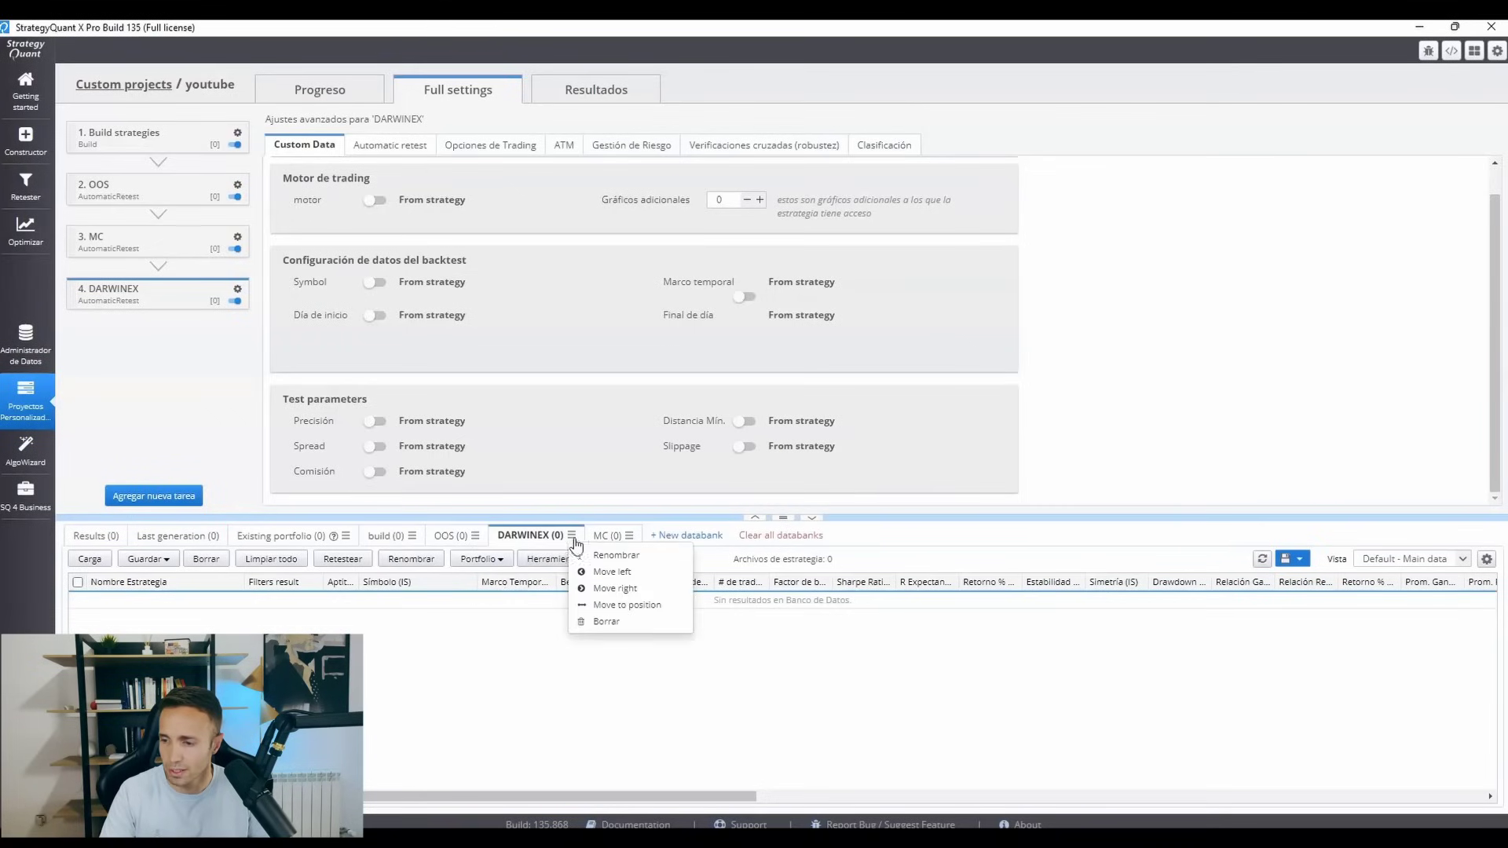
click(606, 594)
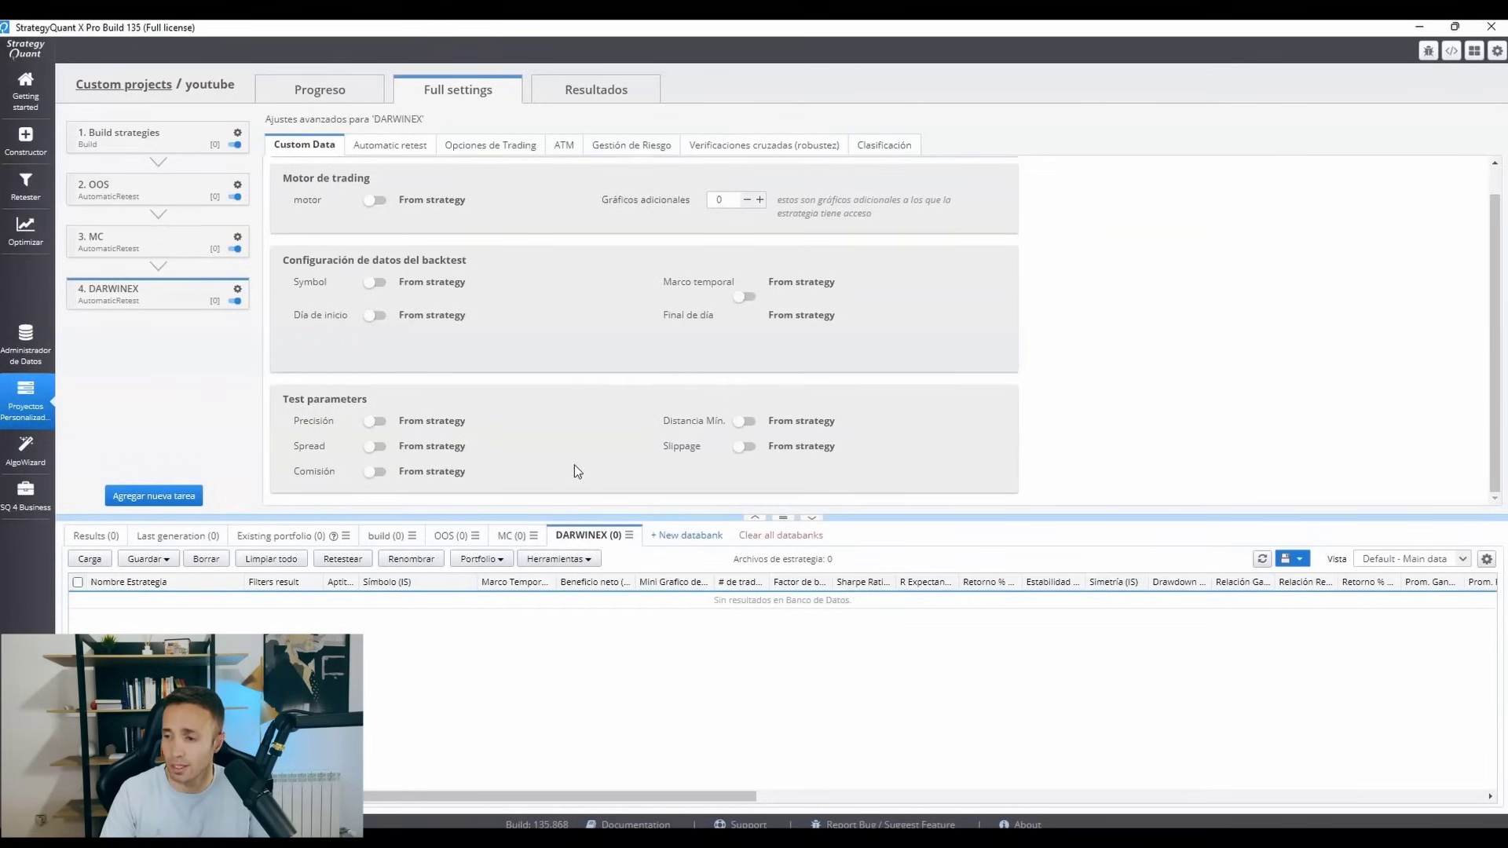
Set the DARWINEX task's source databank to MC and its target databank to DARWINEX.
click(399, 153)
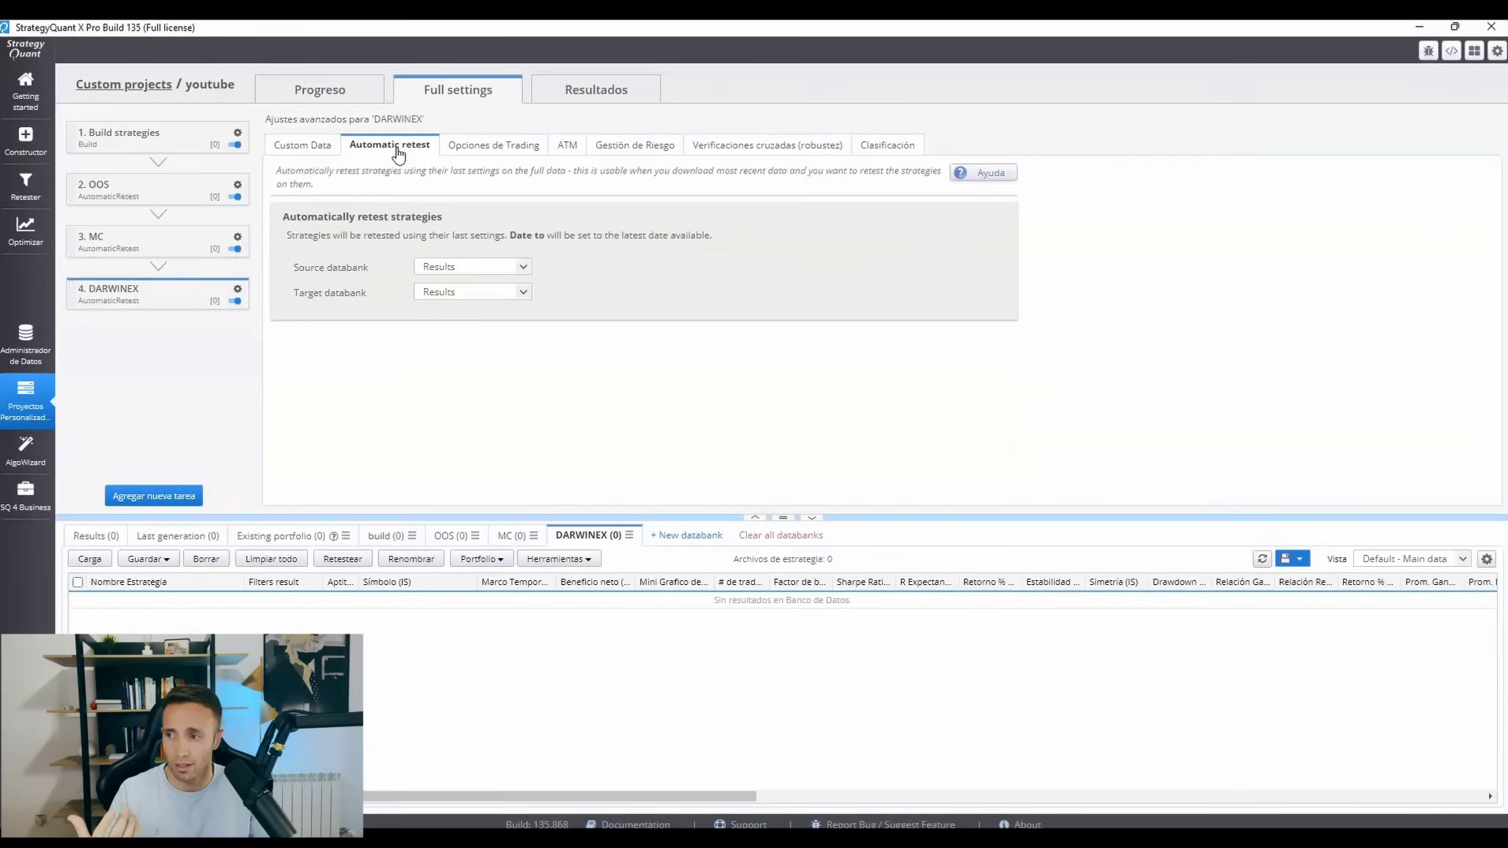
click(437, 267)
click(464, 353)
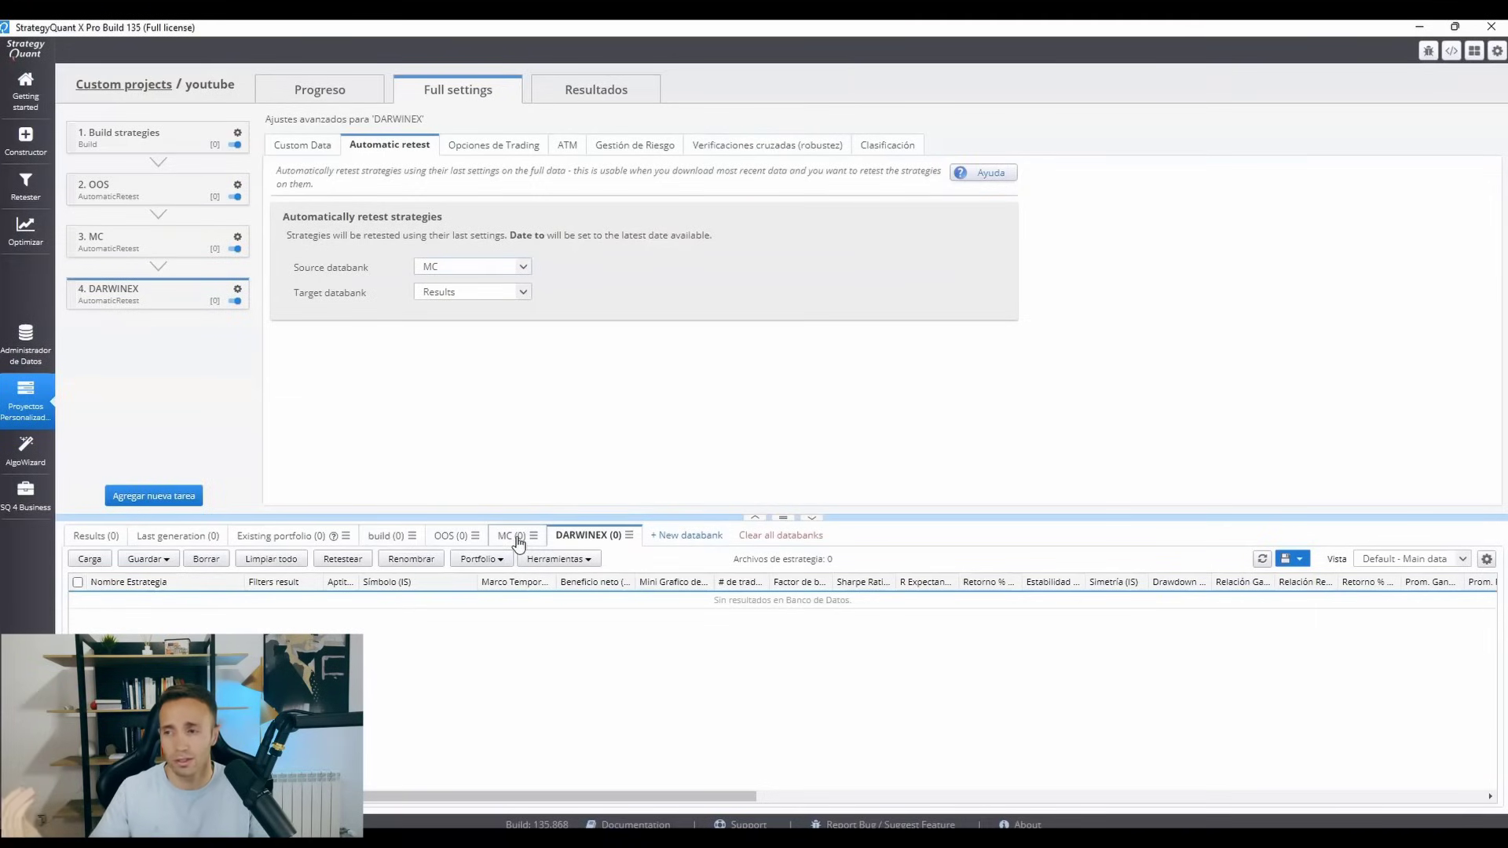
click(495, 269)
click(495, 269)
click(494, 294)
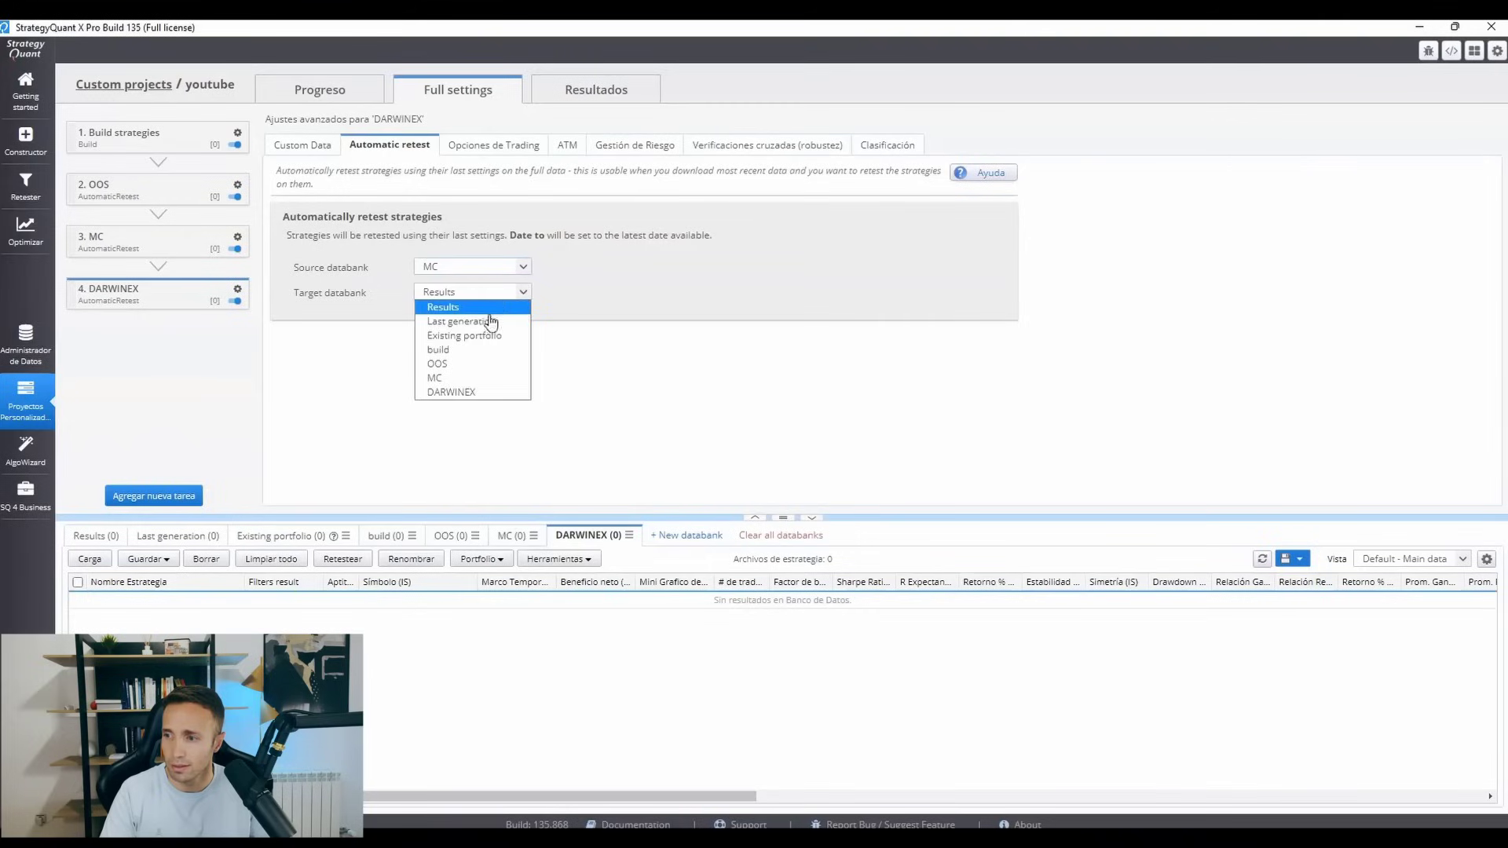
click(471, 392)
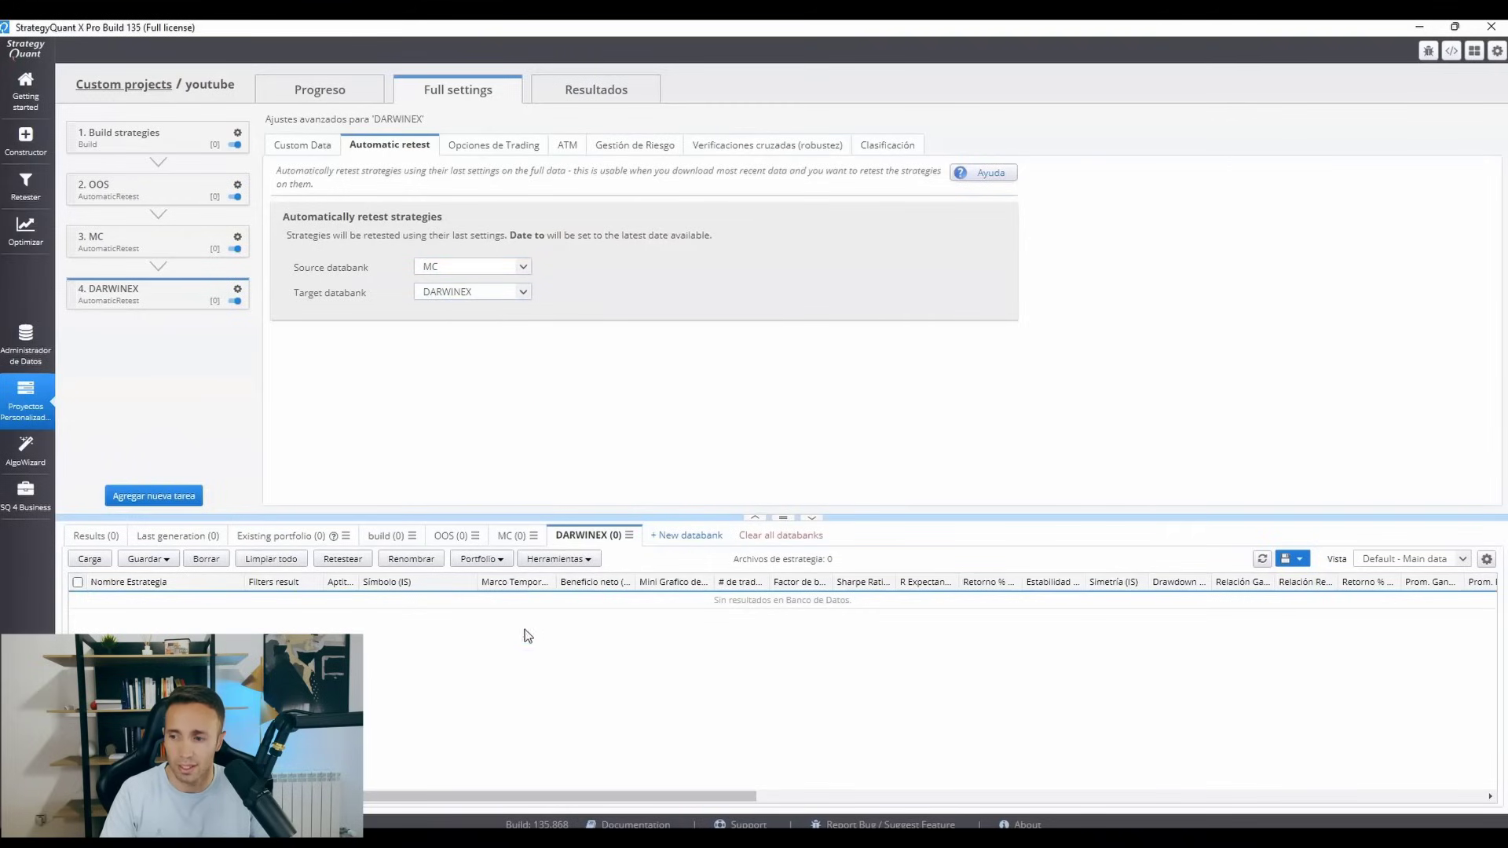
Enable a custom backtest symbol for the DARWINEX task and set it to AUDNZD_DWX_TICK_TICK_ESTPlus07.
click(312, 147)
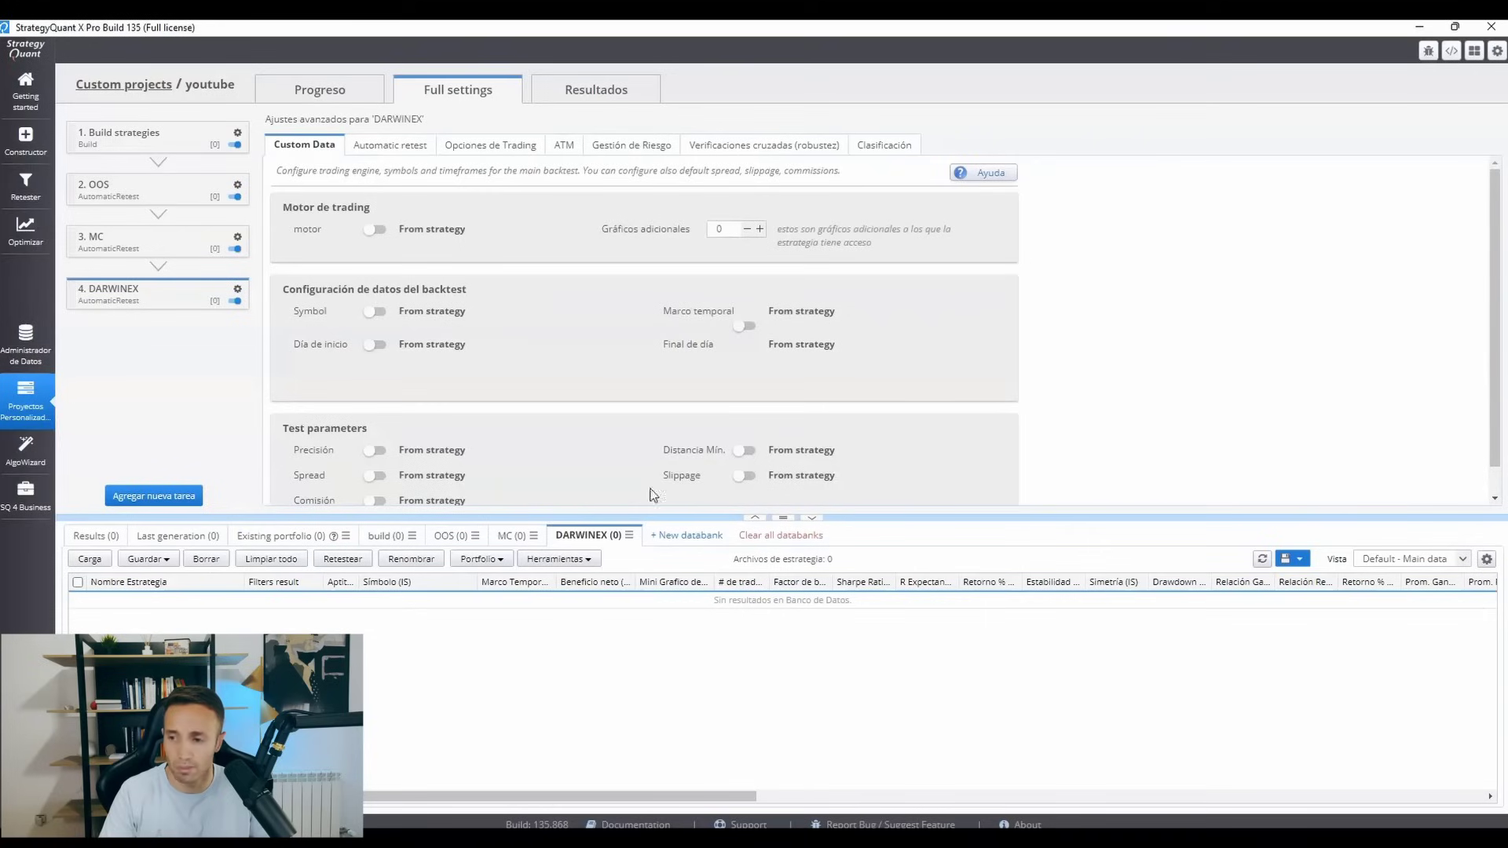
click(374, 312)
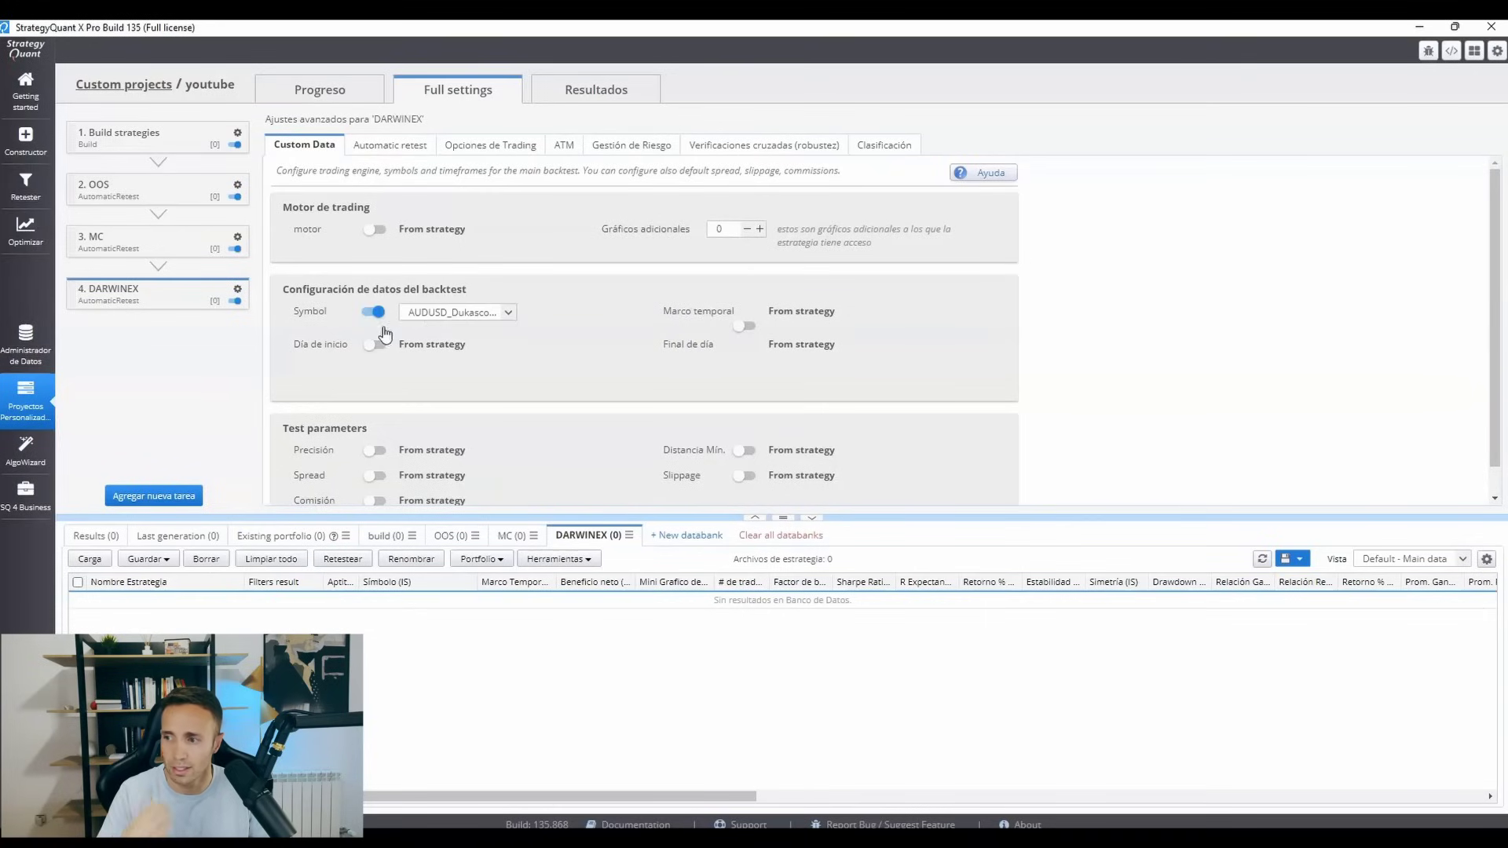
click(432, 314)
scroll(448, 377, down, 3)
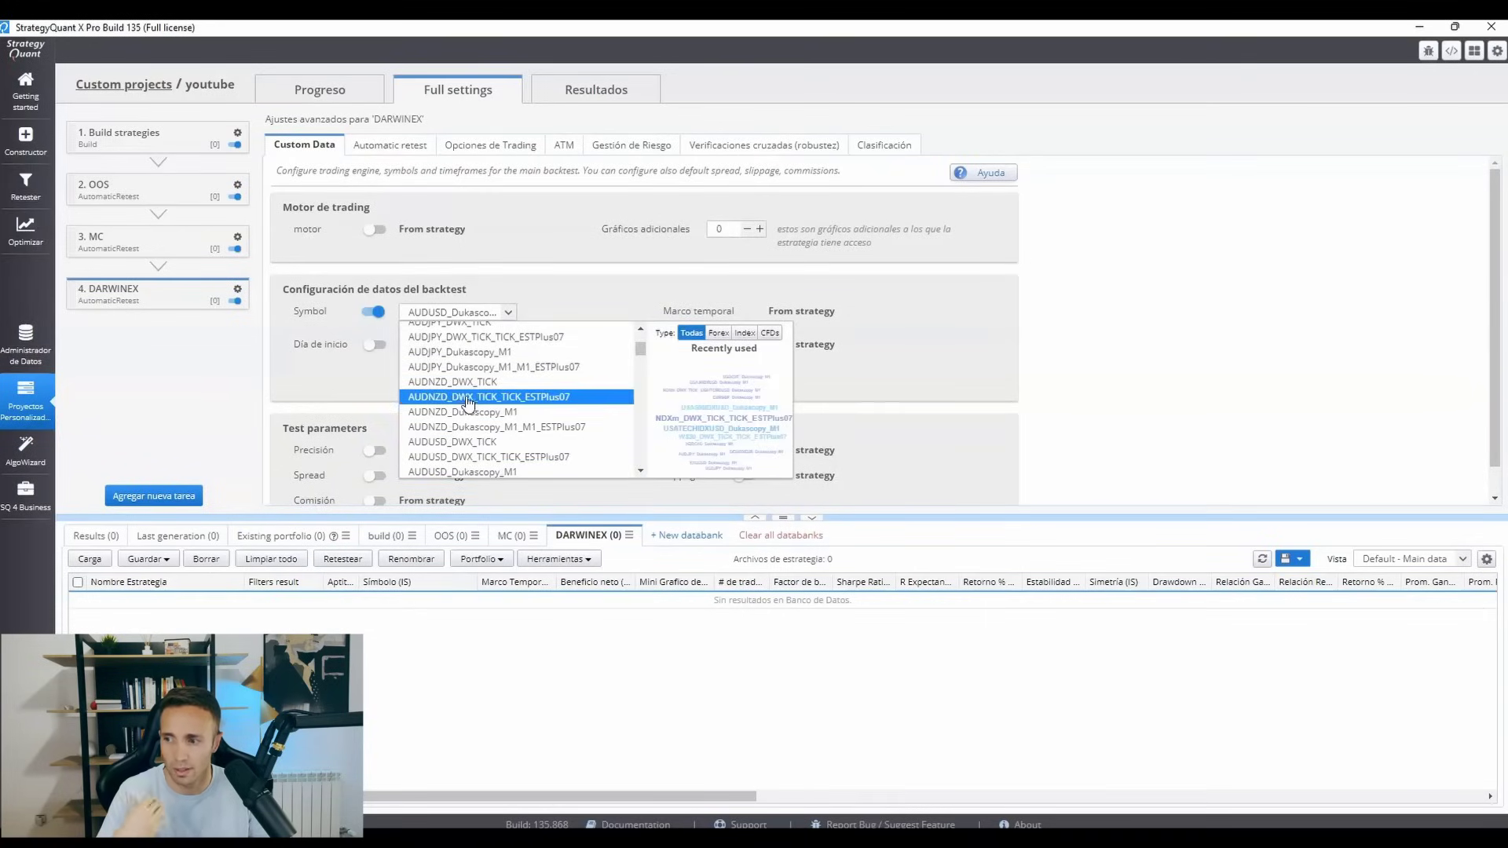
click(469, 398)
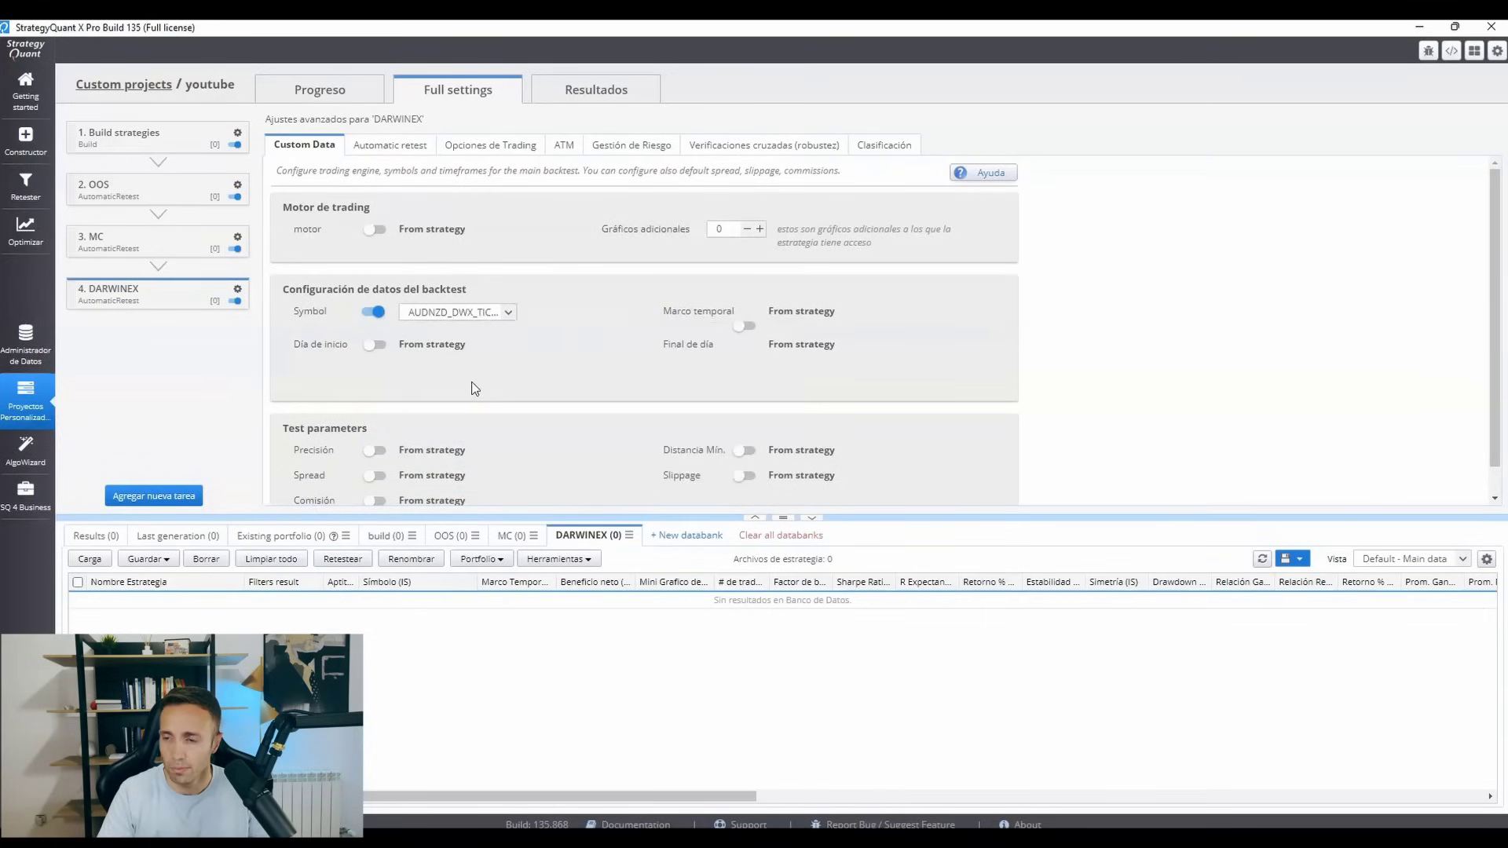
Add a Factor de beneficio condition to the DARWINEX task's custom strategy filters.
click(871, 148)
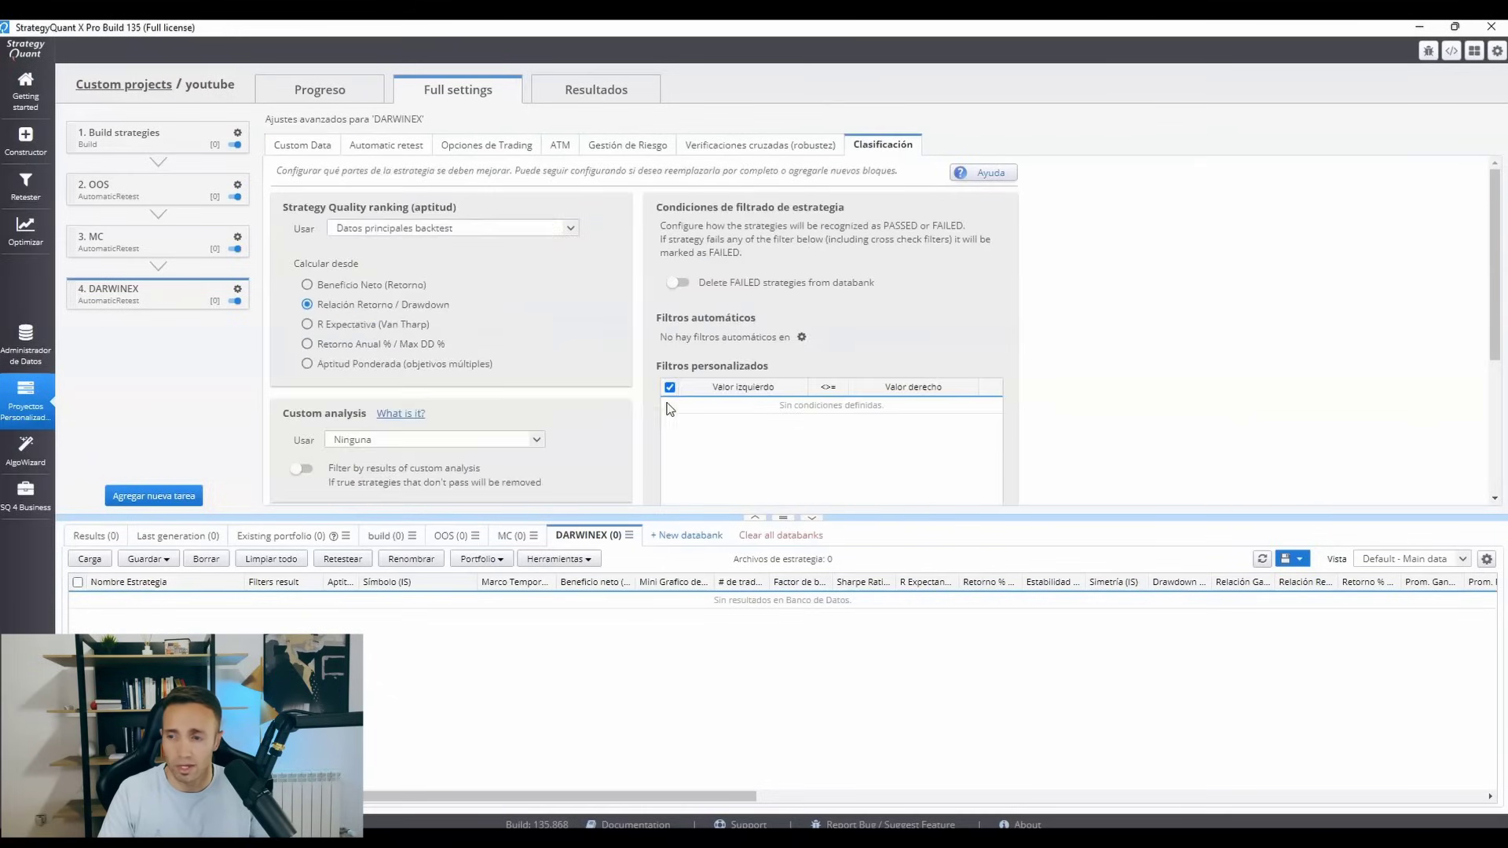
scroll(1351, 275, down, 3)
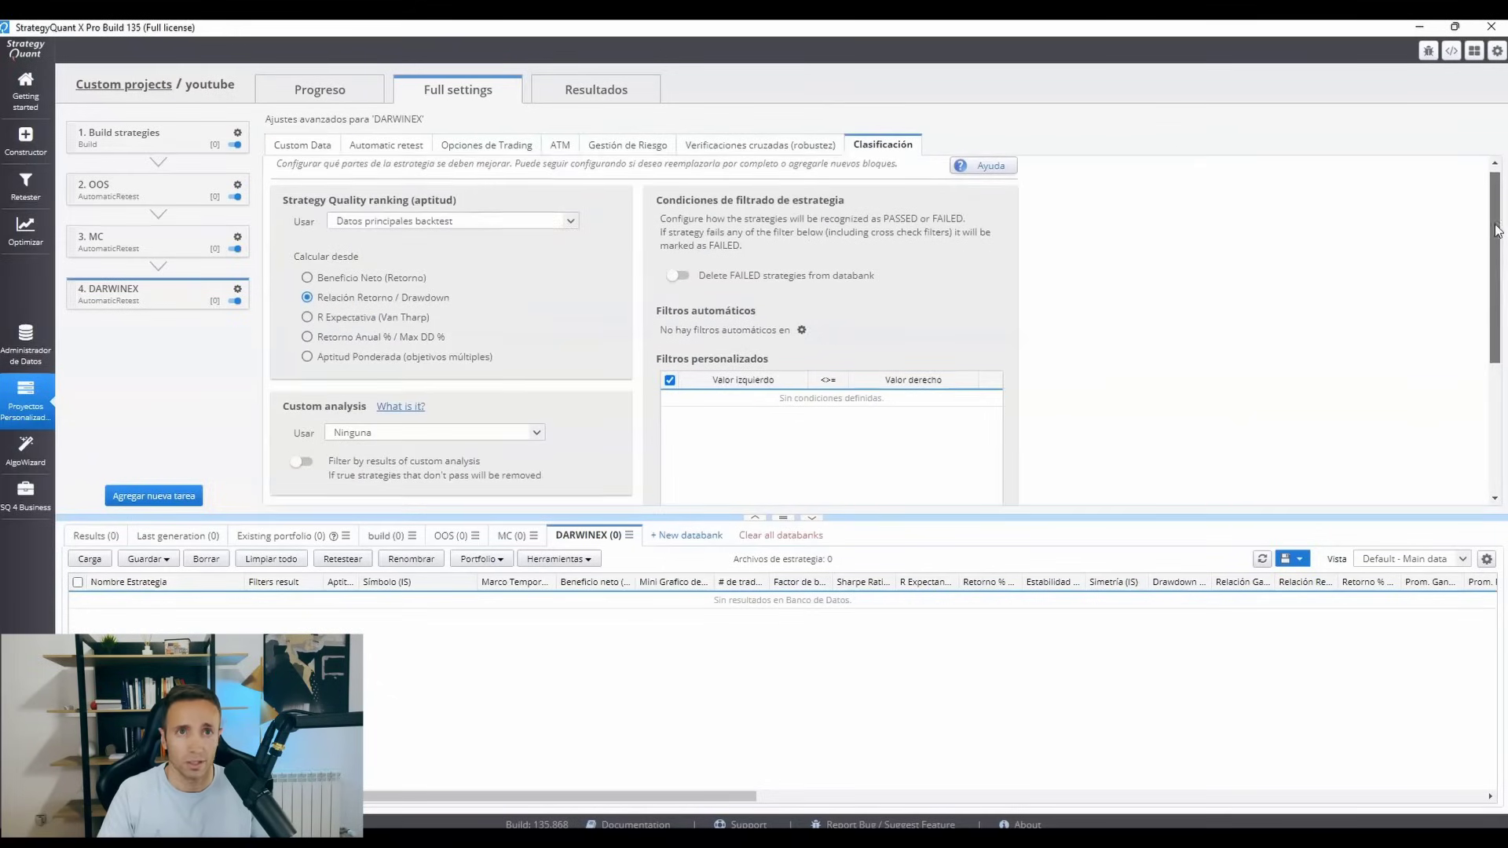
scroll(1113, 374, down, 3)
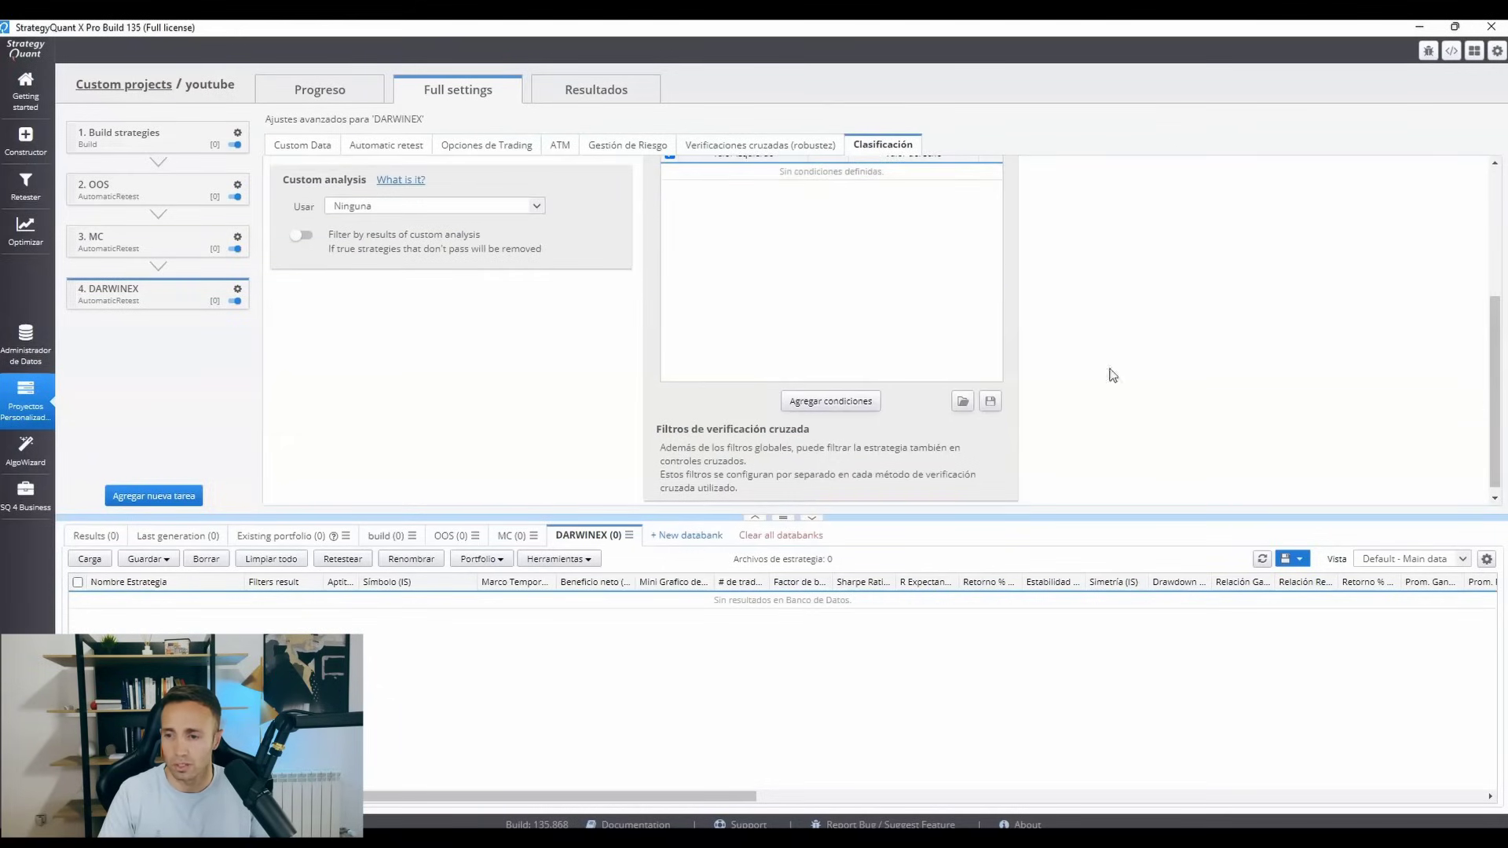
click(854, 399)
click(829, 359)
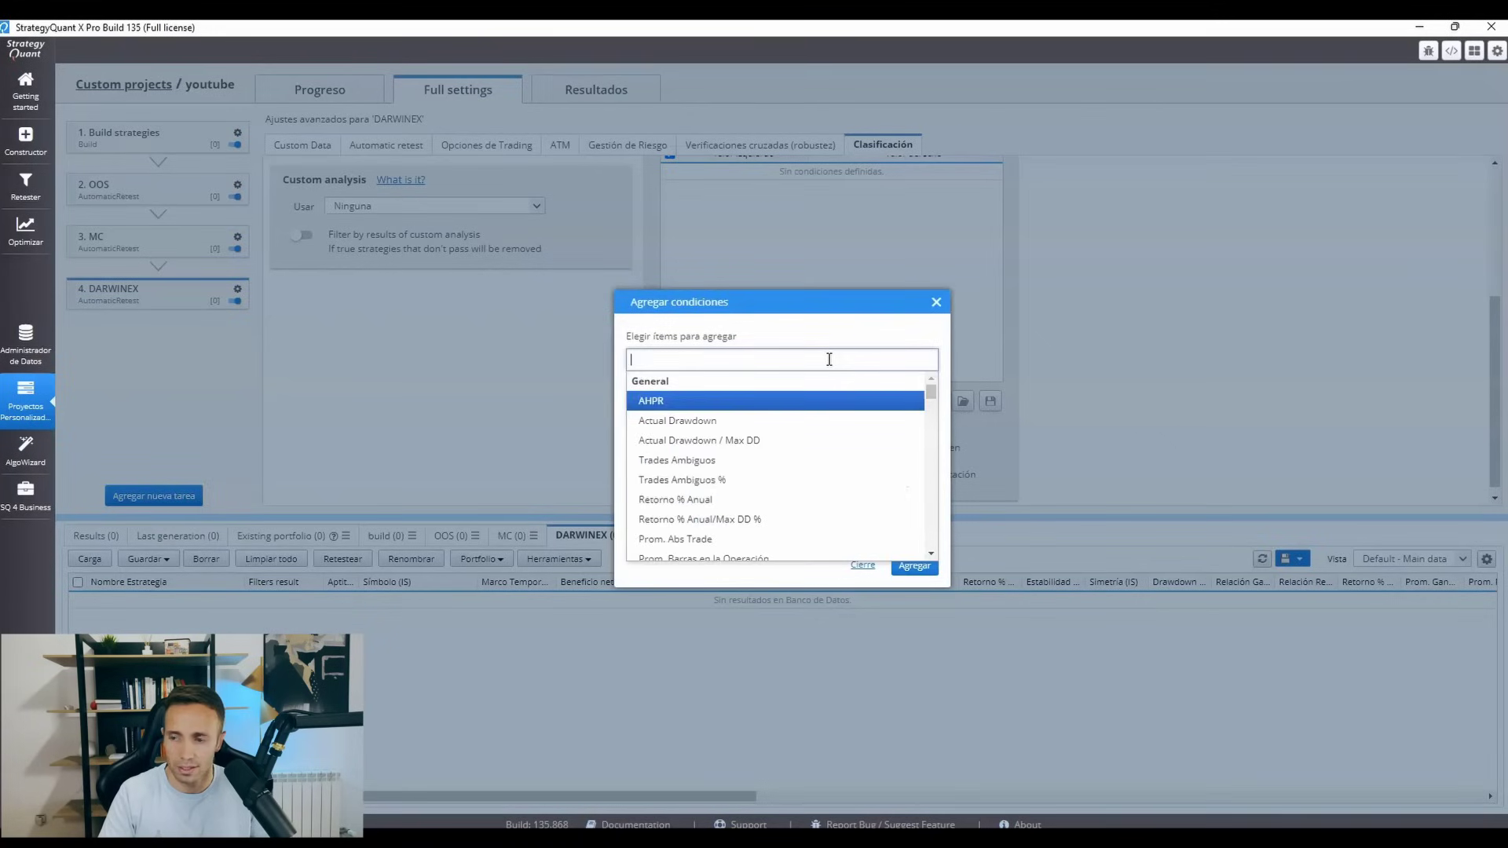
text(FA)
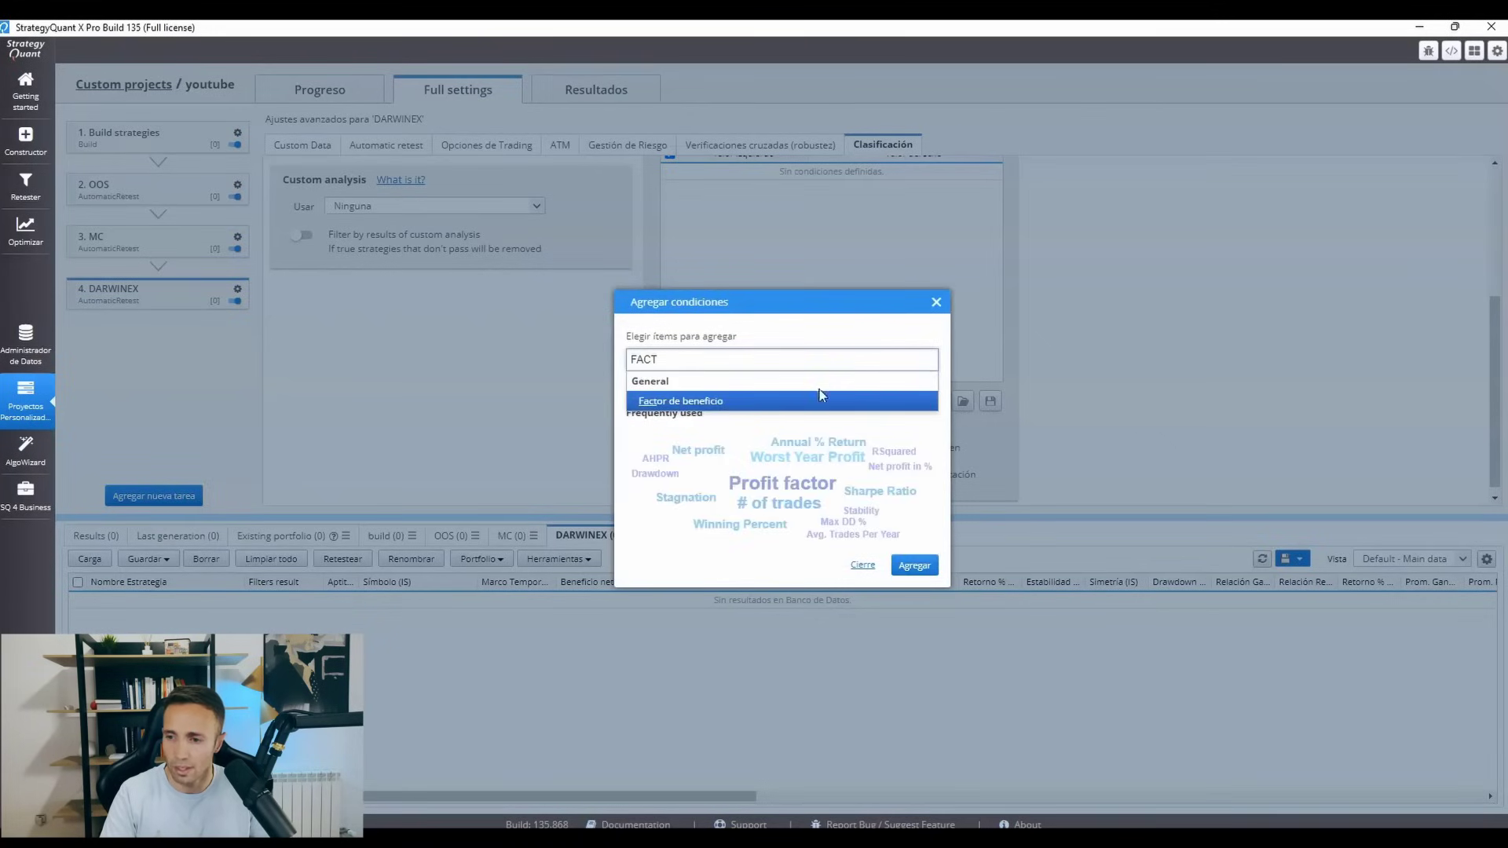
text(CT)
click(821, 400)
click(914, 566)
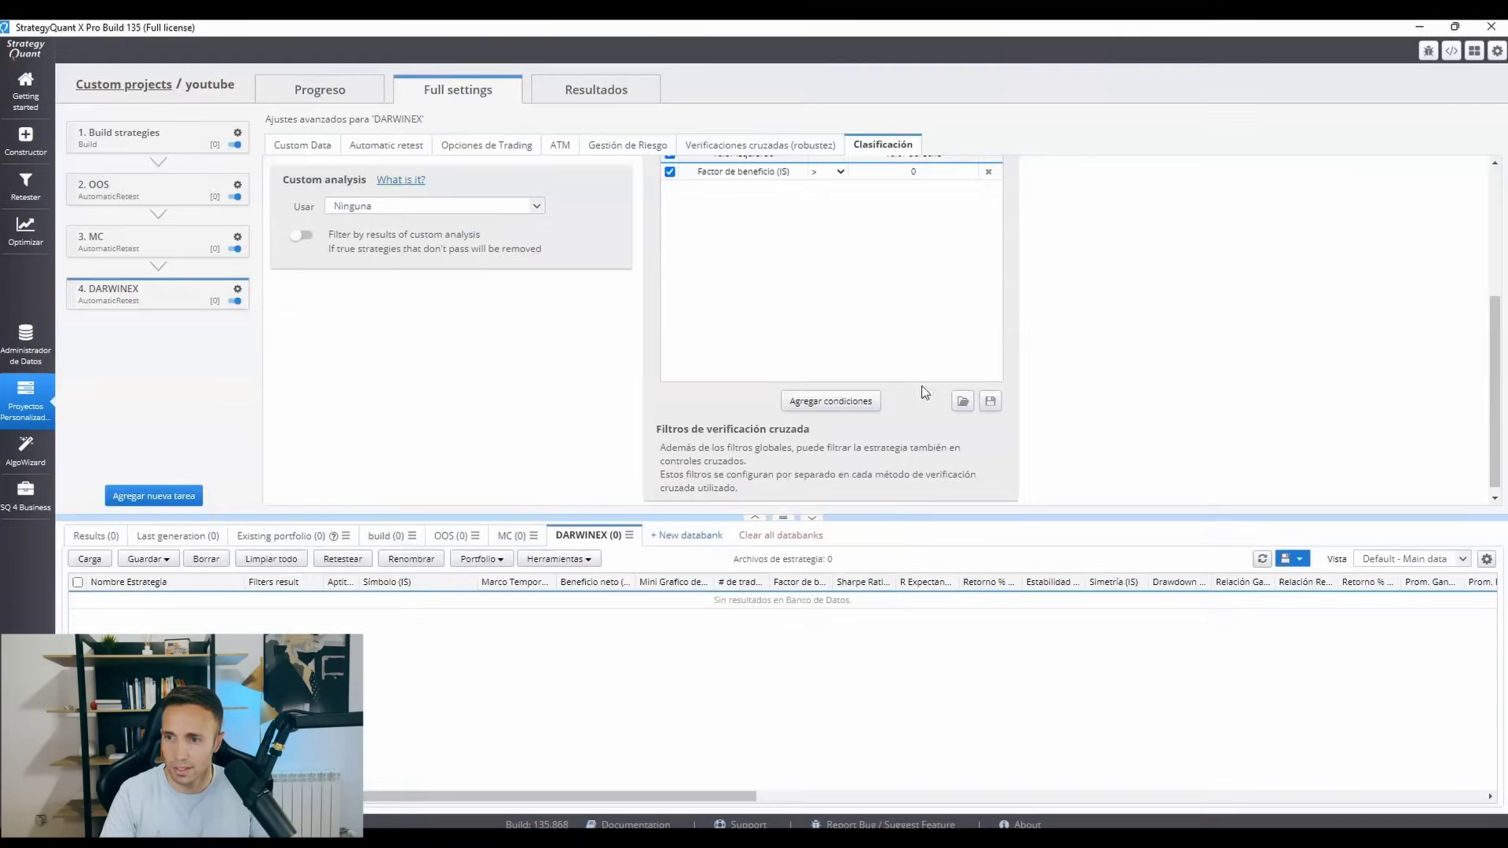
Set the Factor de beneficio filter to greater than 1.6, evaluated on the Completo sample.
click(878, 177)
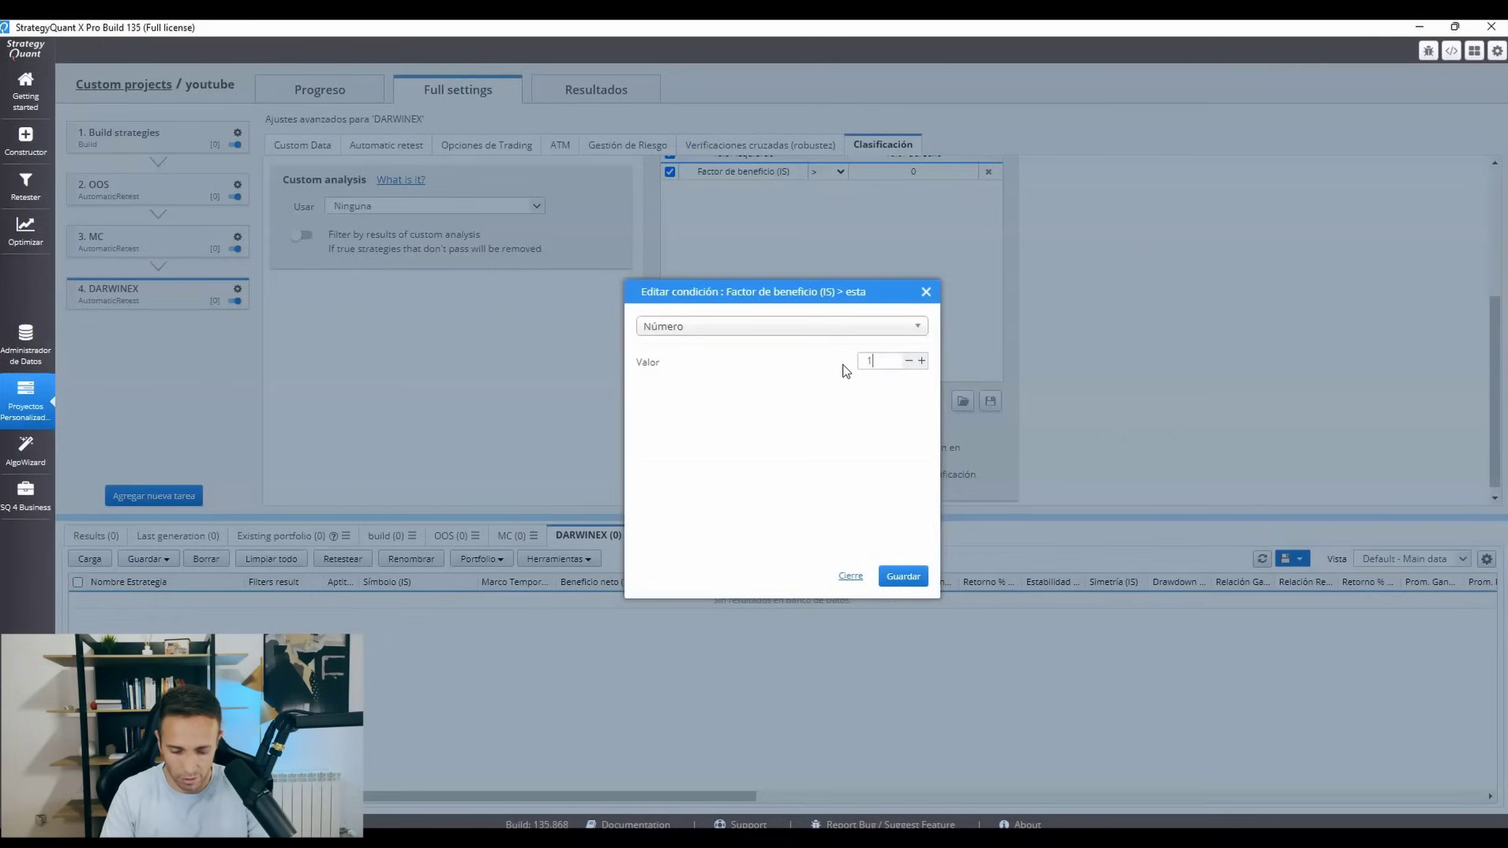
click(926, 574)
click(733, 172)
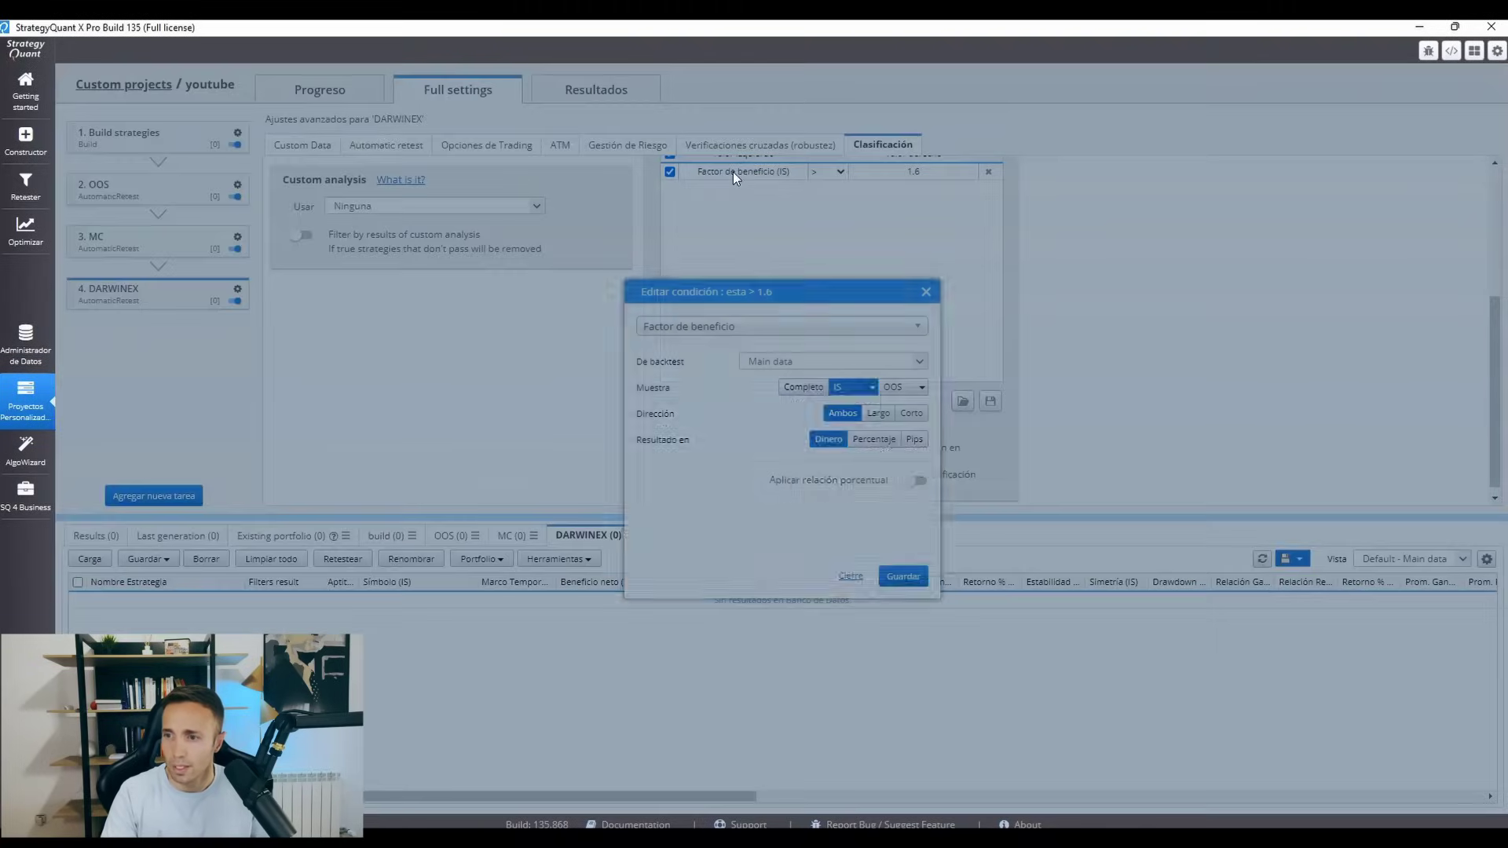
click(797, 388)
click(905, 579)
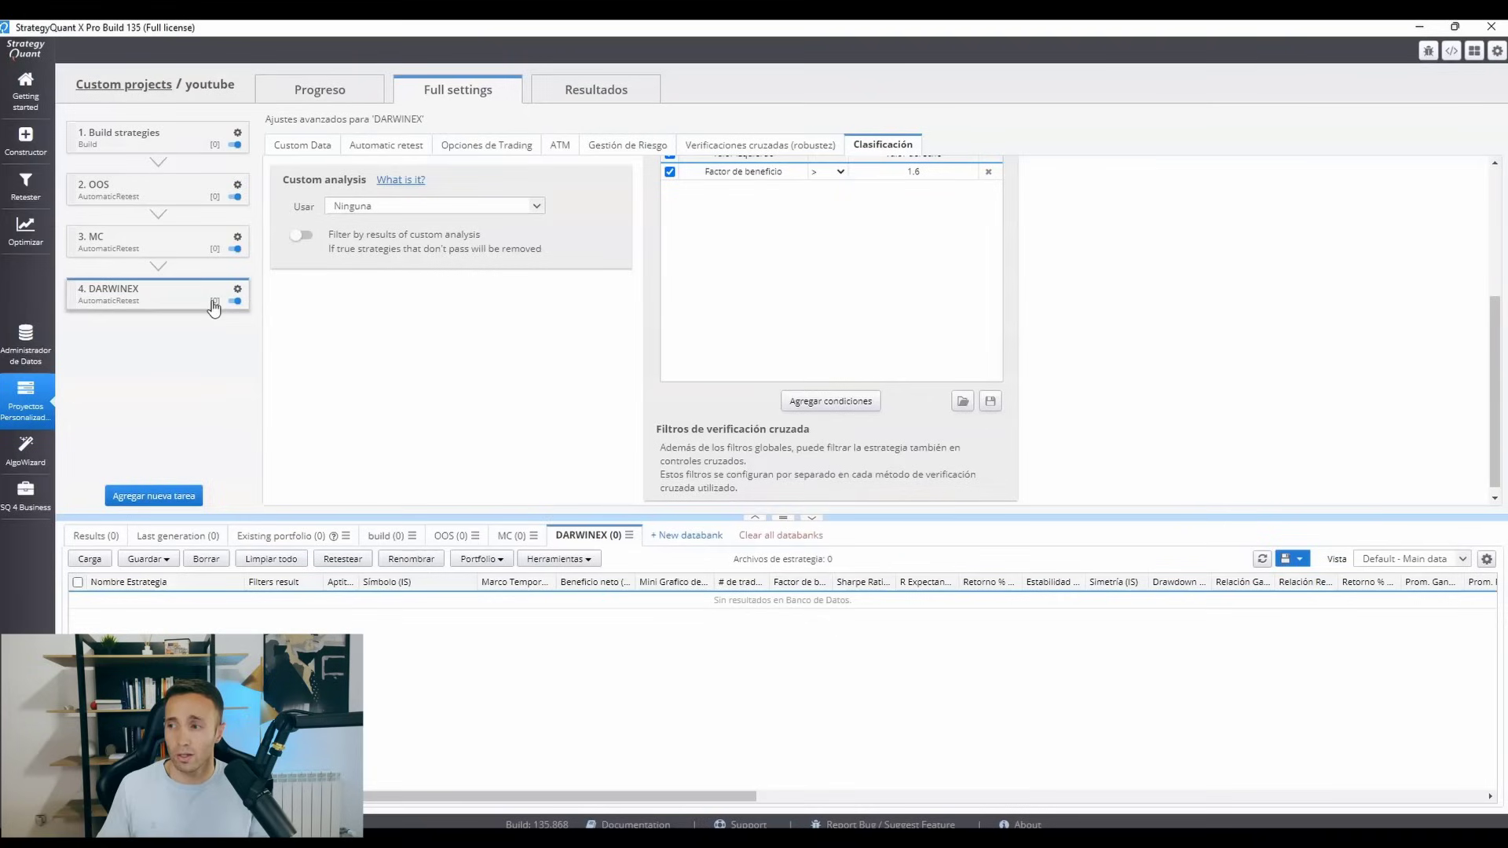
click(236, 137)
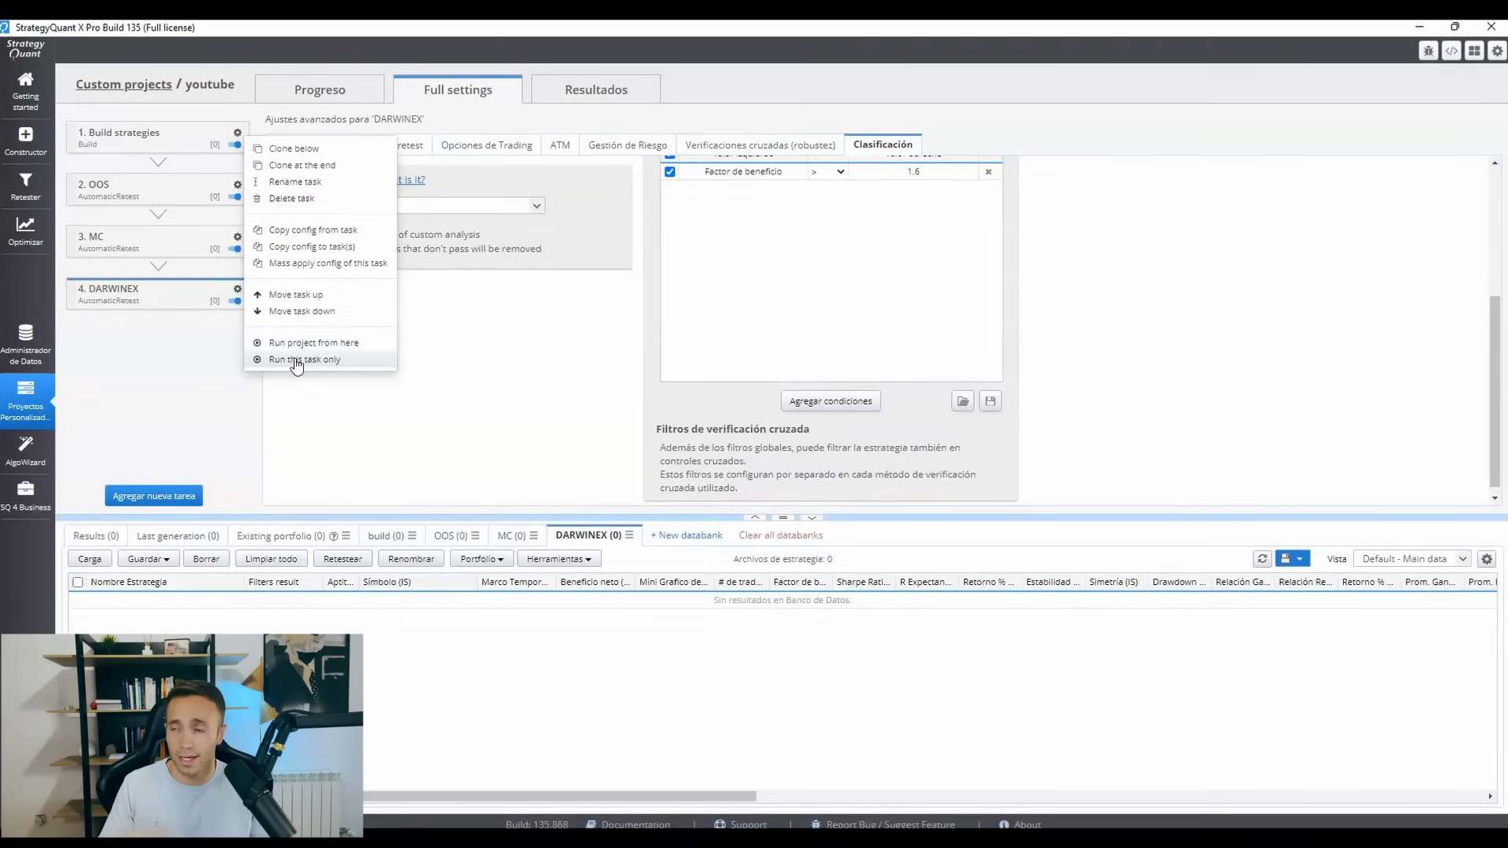
click(262, 427)
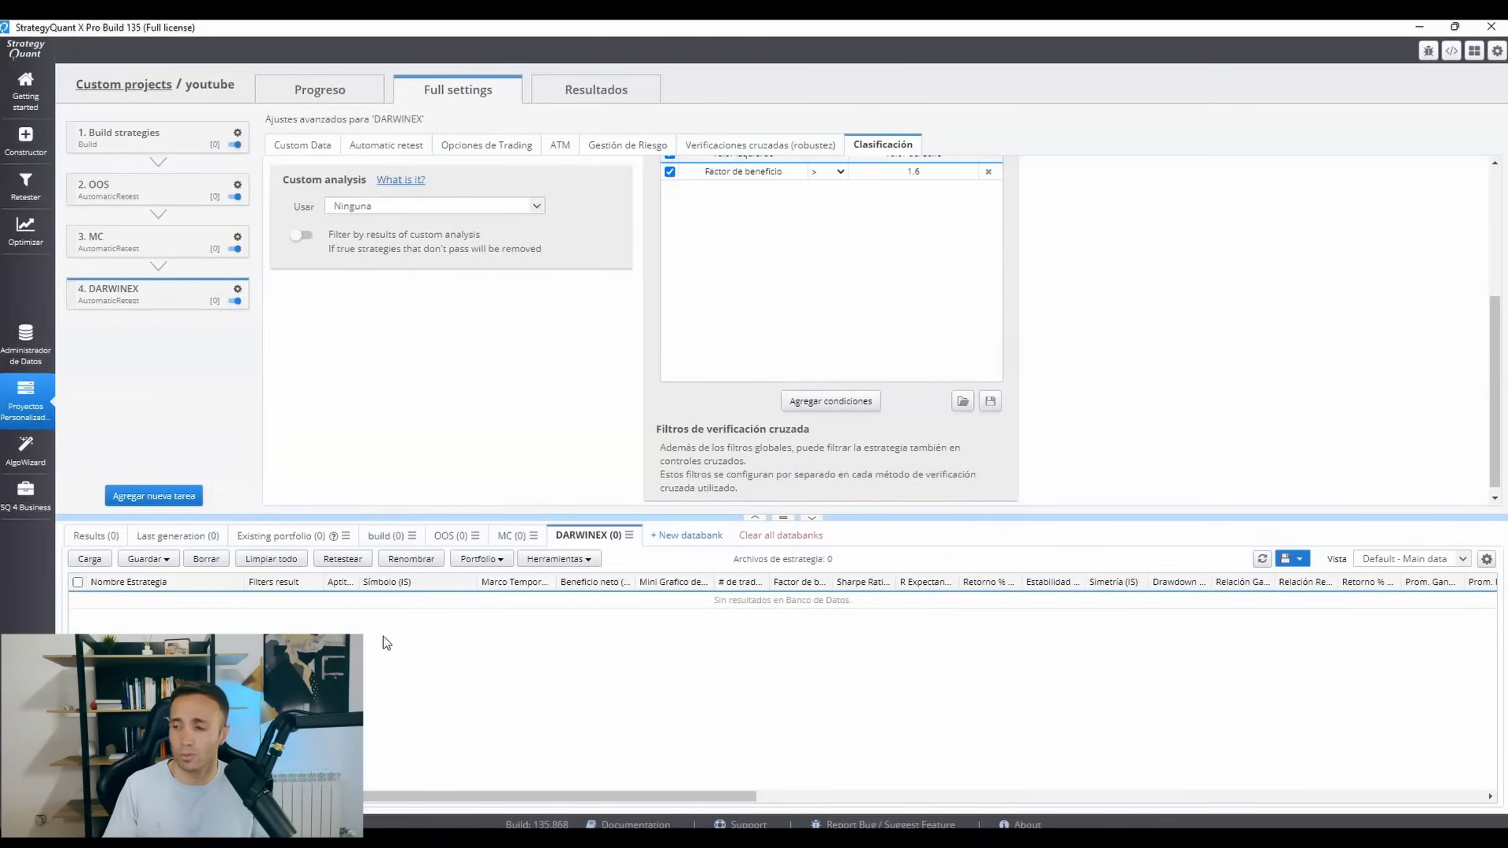
click(378, 539)
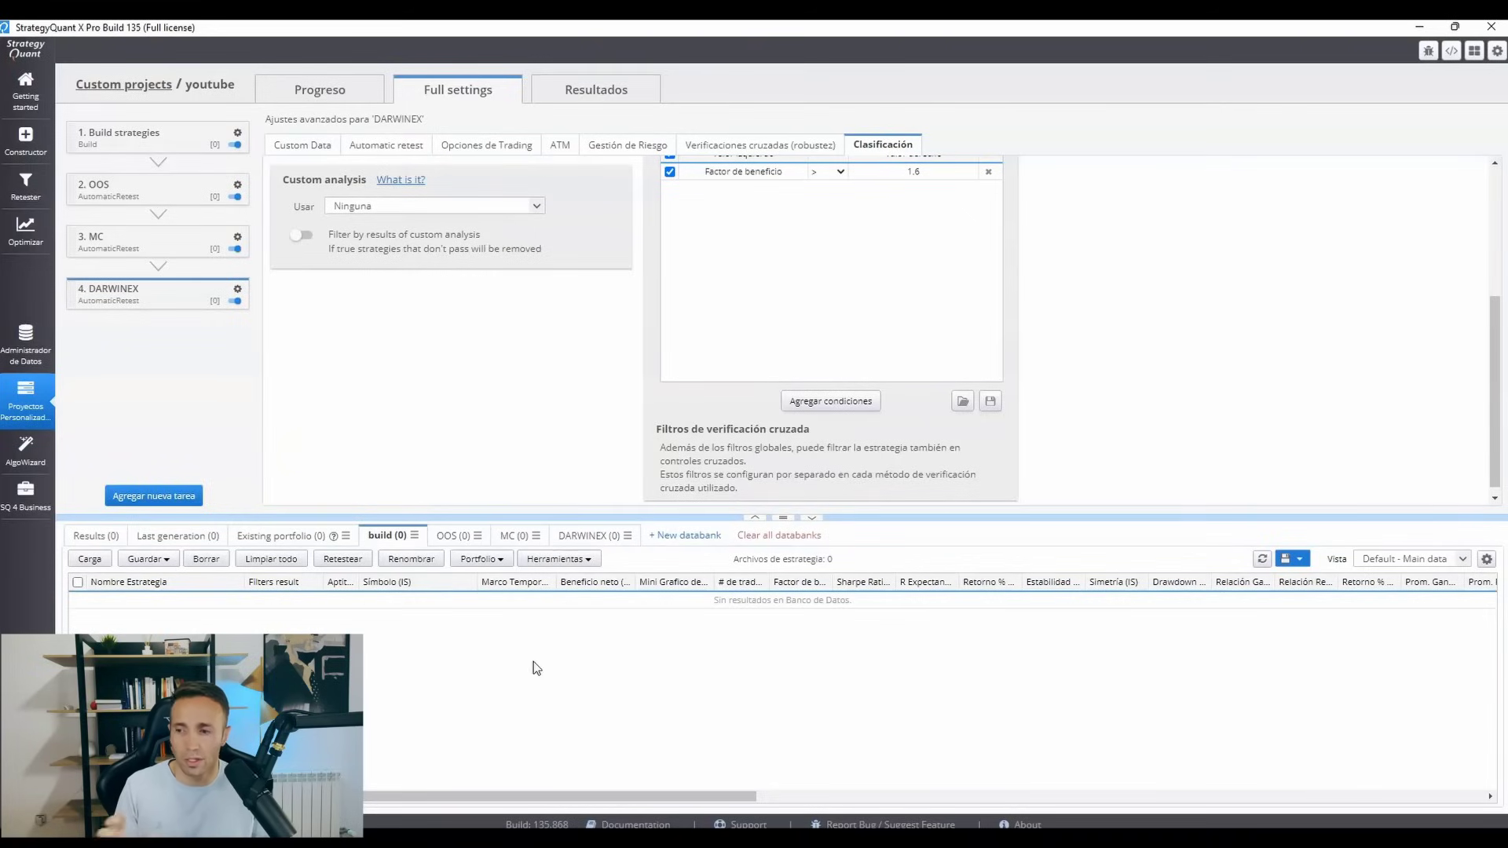
click(466, 537)
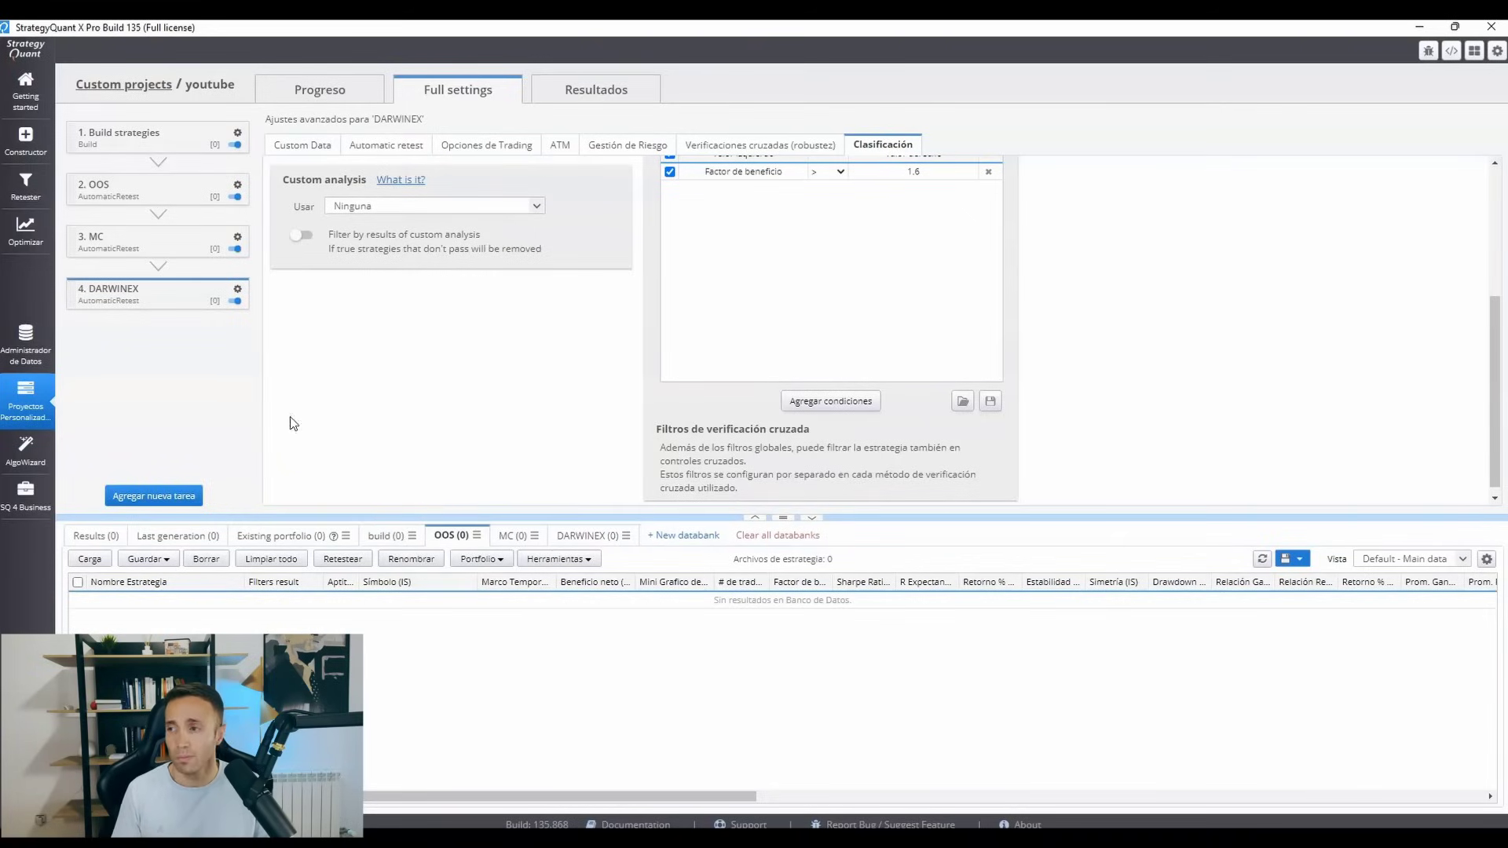
click(237, 134)
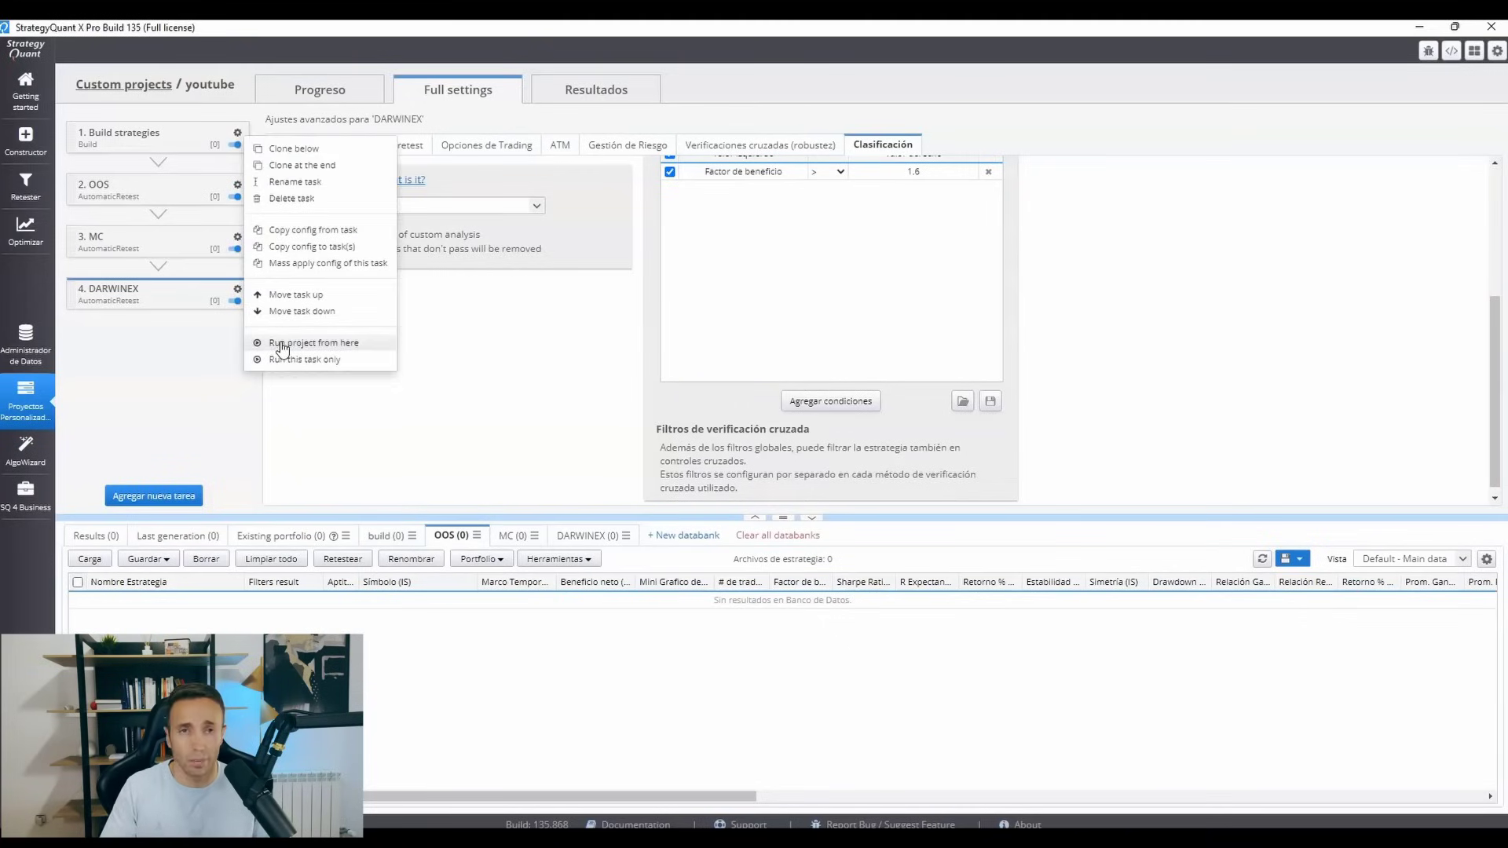
click(189, 378)
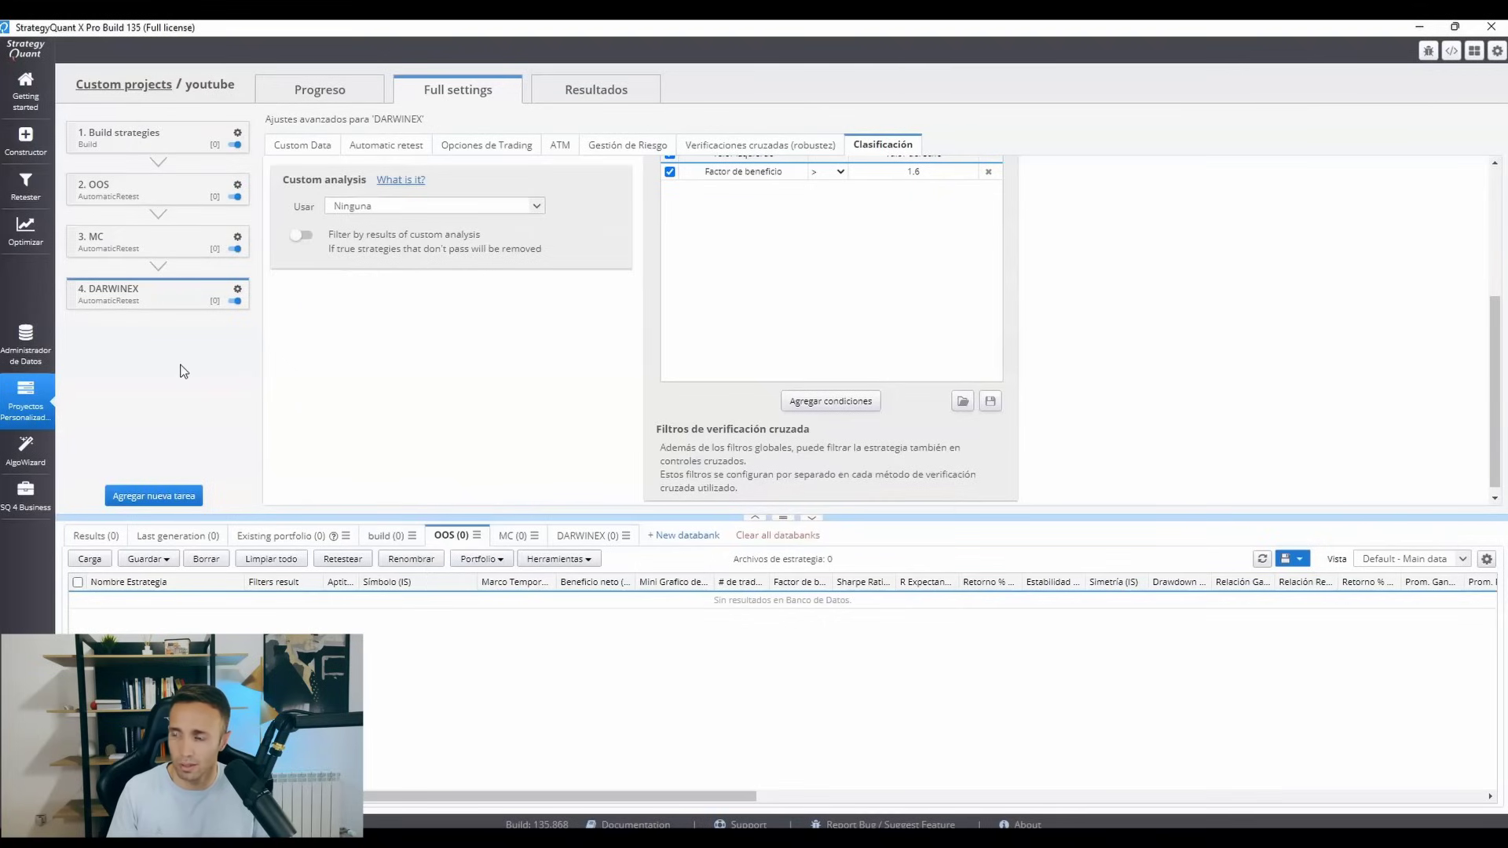
click(237, 237)
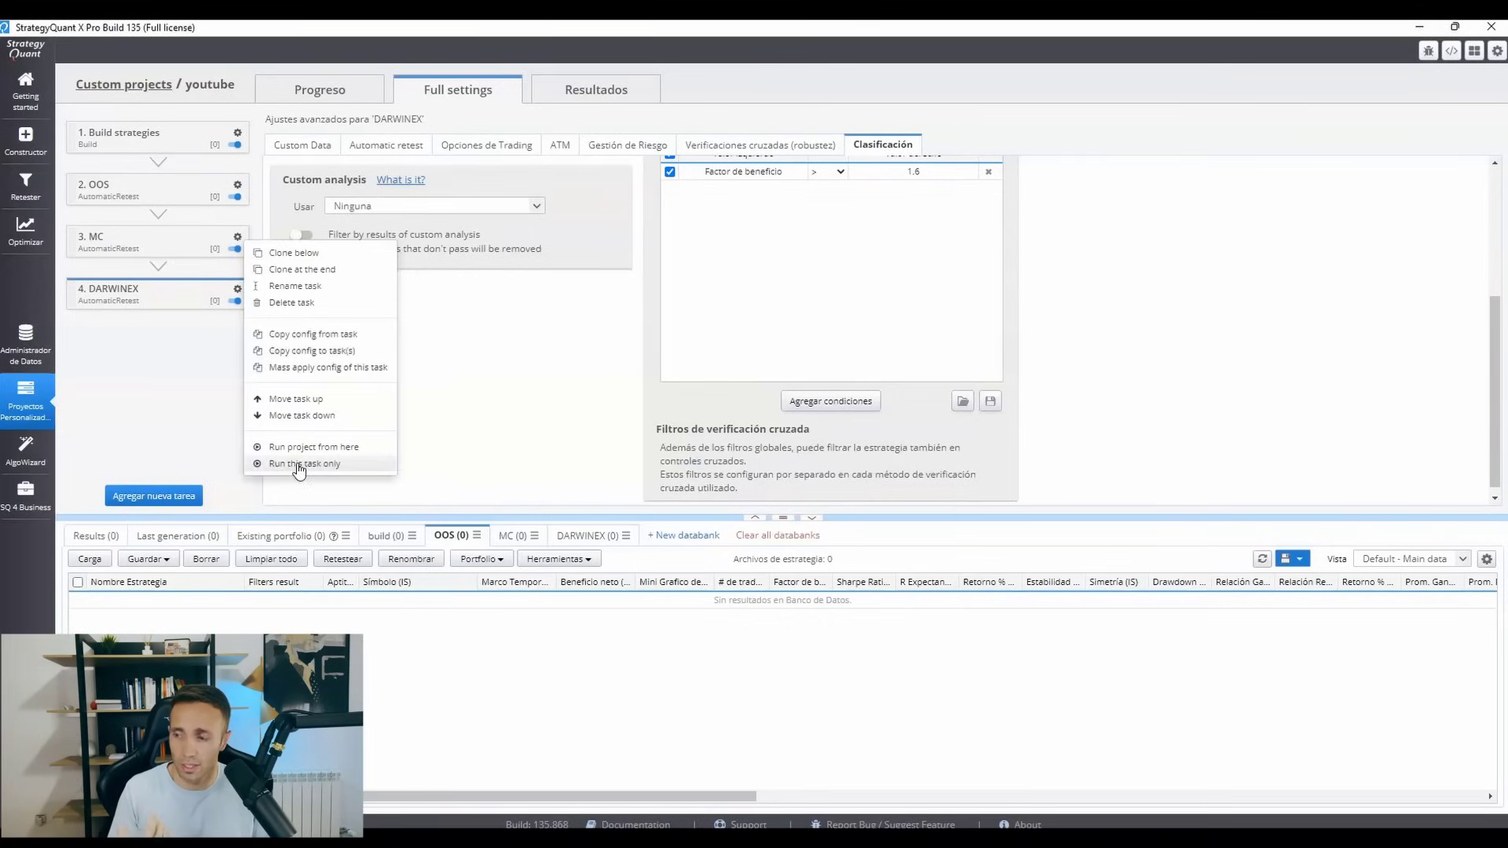
click(161, 391)
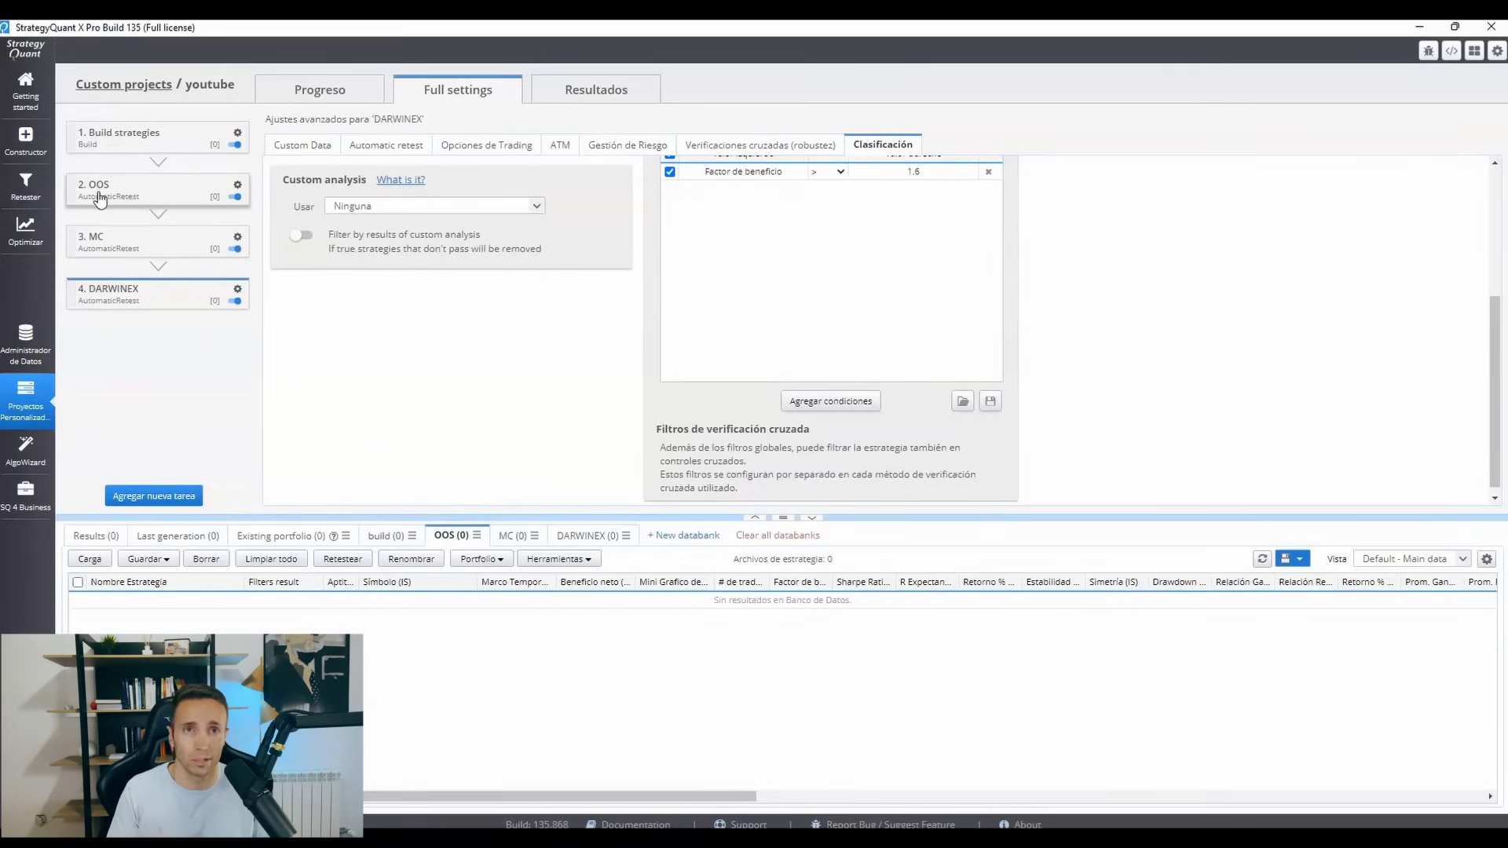